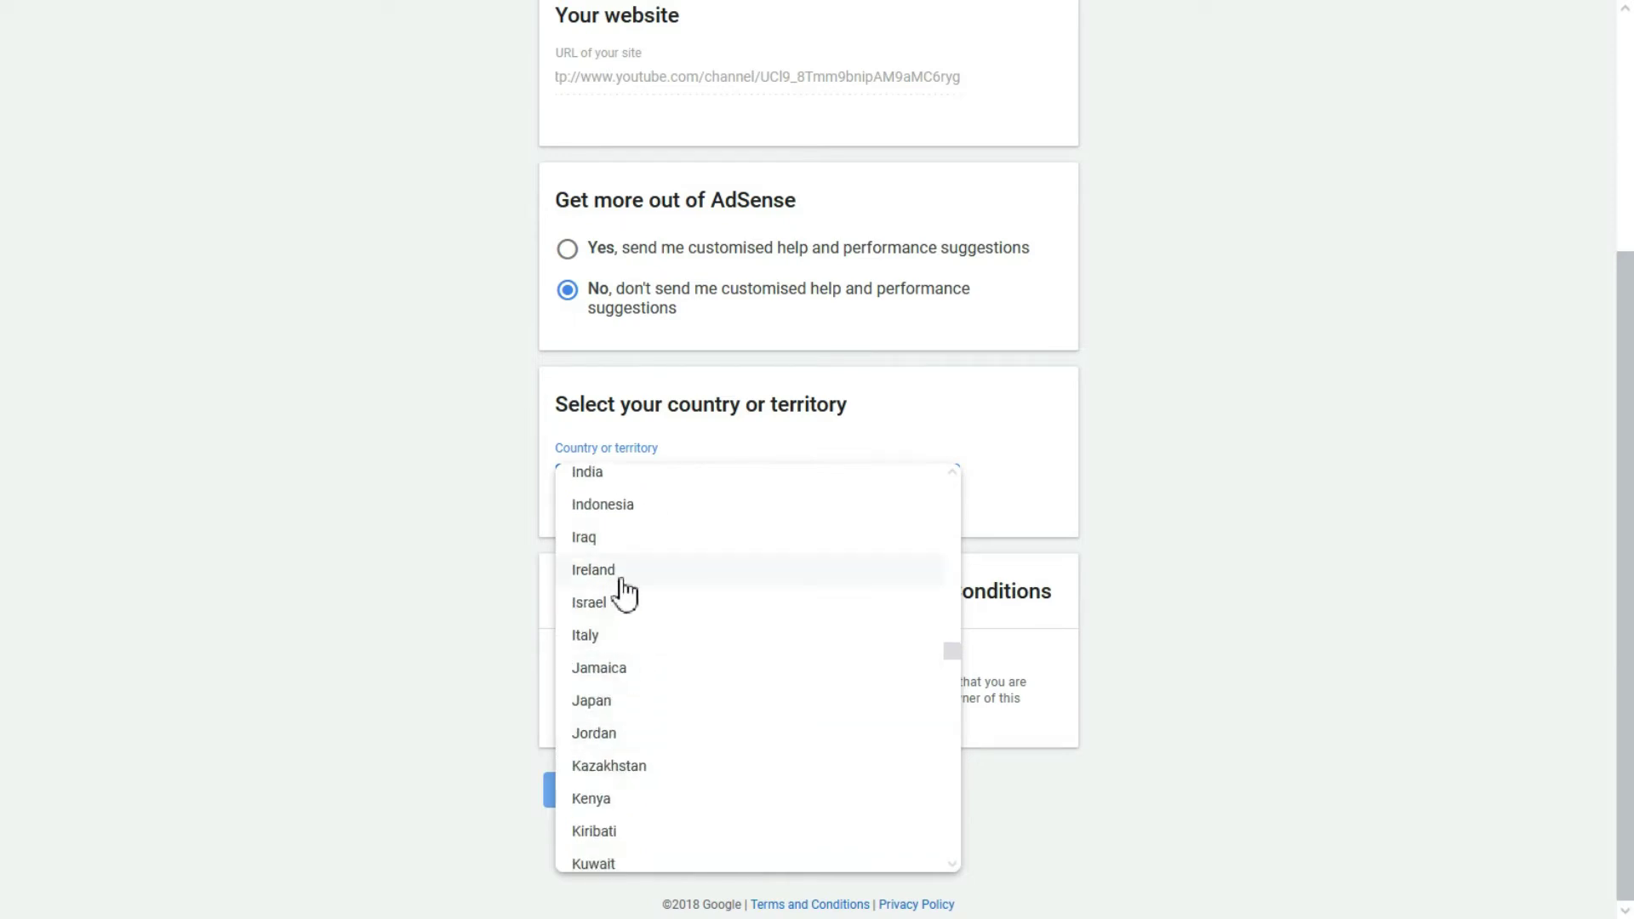
Step: Choose India as the country, accept the AdSense terms agreement and create the account
{"action": "left_click", "coordinate": [626, 473]}
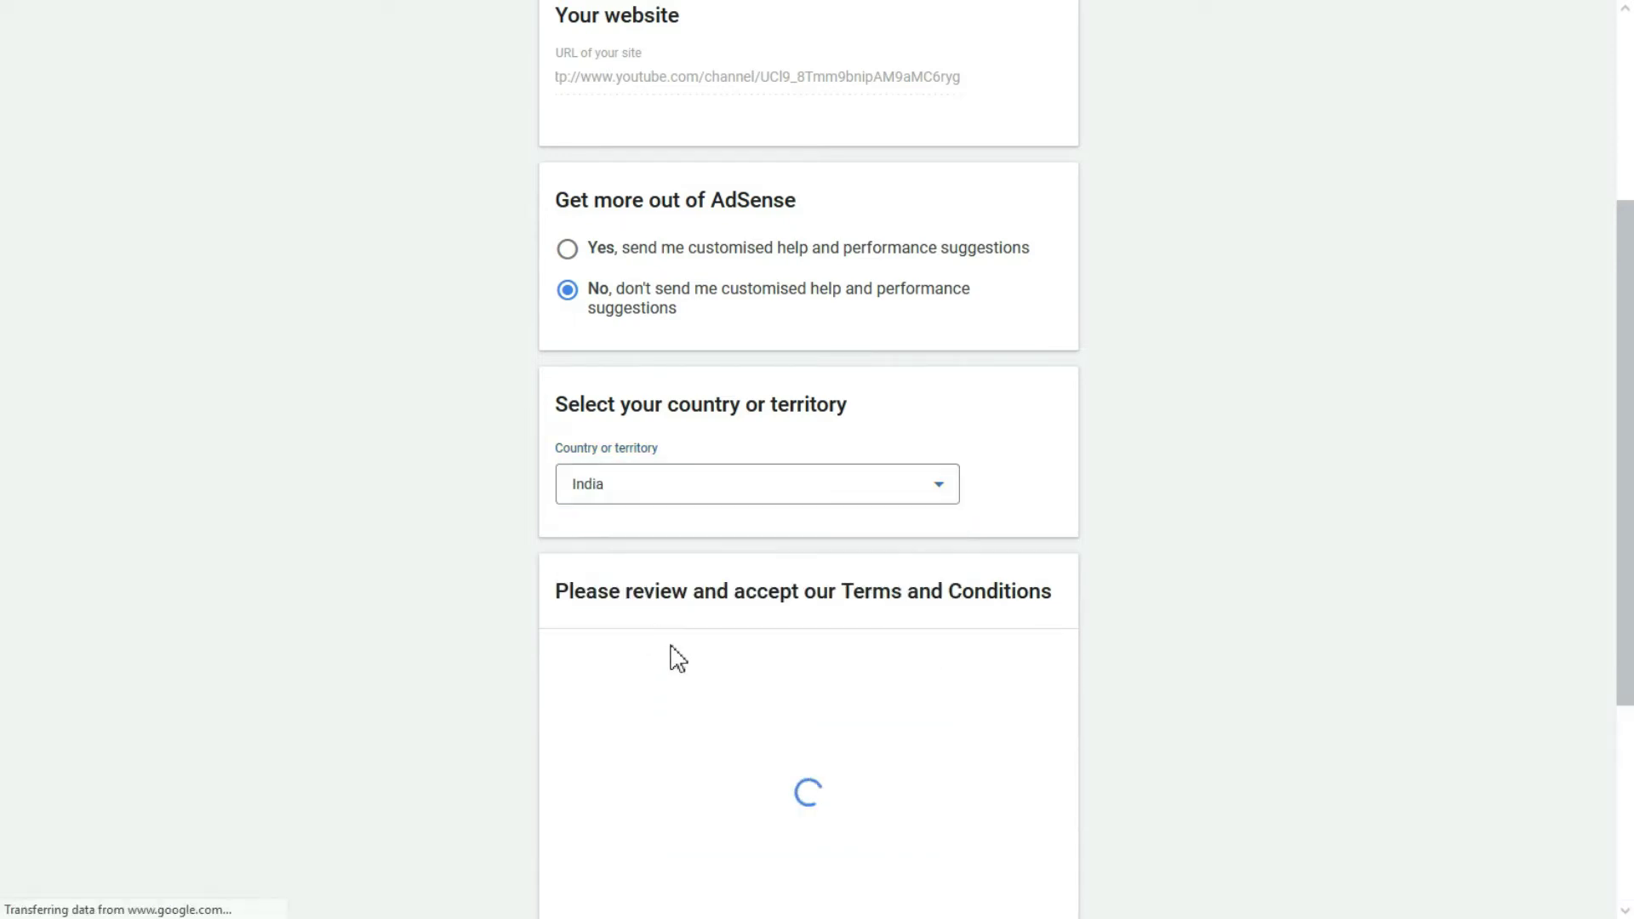
{"action": "scroll", "coordinate": [671, 657], "scroll_direction": "down", "scroll_amount": 3}
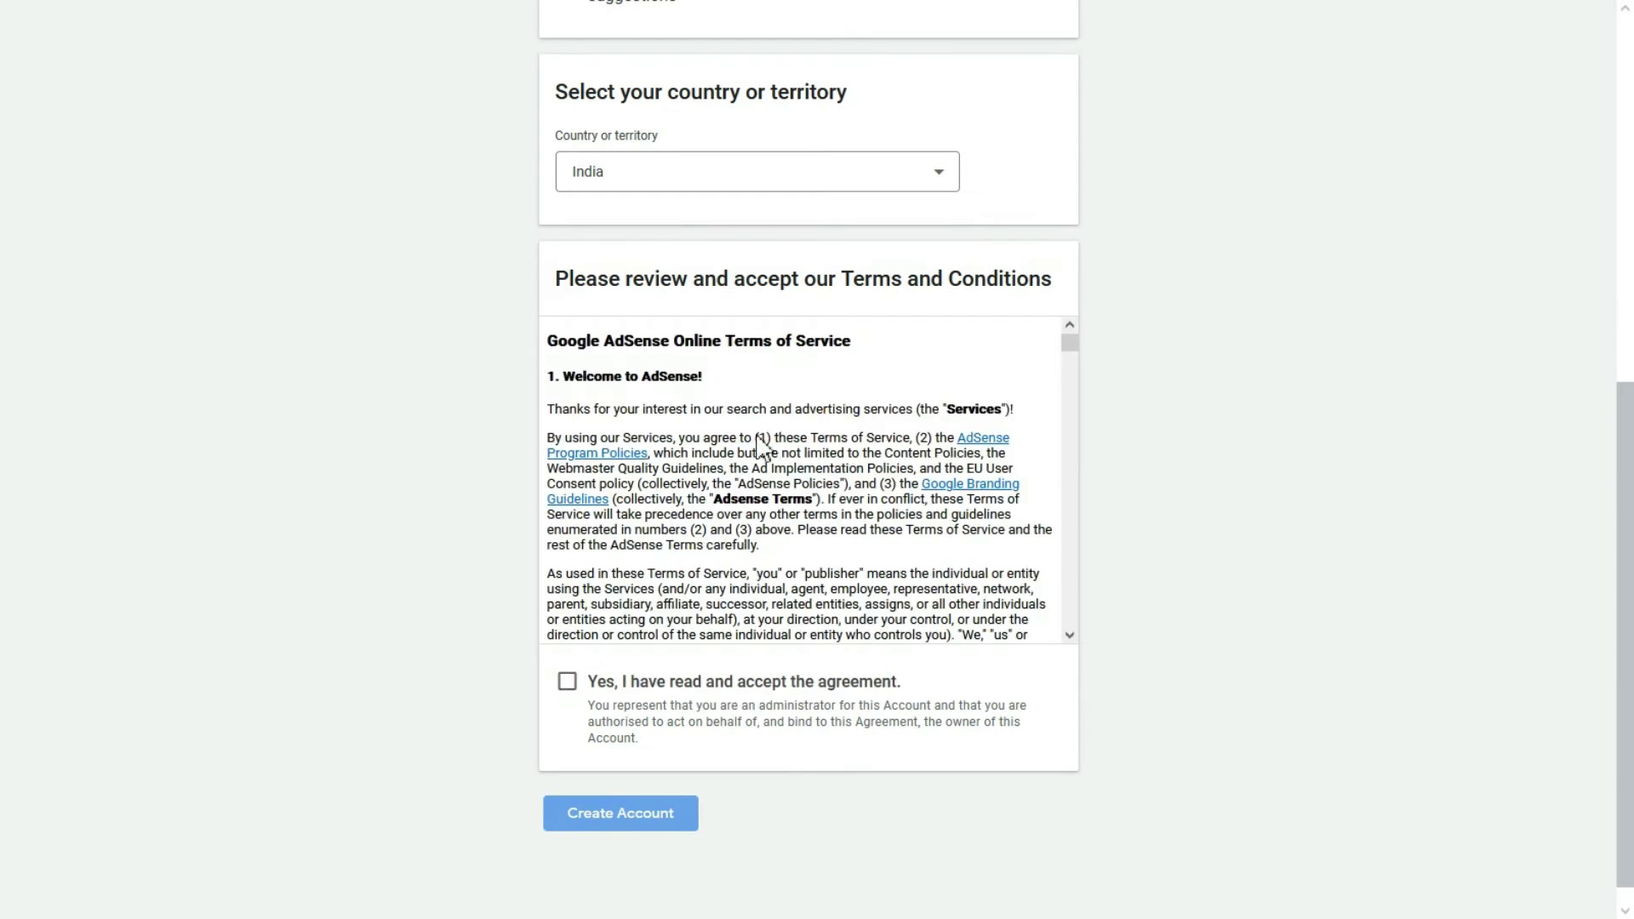
{"action": "scroll", "coordinate": [704, 471], "scroll_direction": "down", "scroll_amount": 10}
{"action": "scroll", "coordinate": [674, 515], "scroll_direction": "down", "scroll_amount": 3}
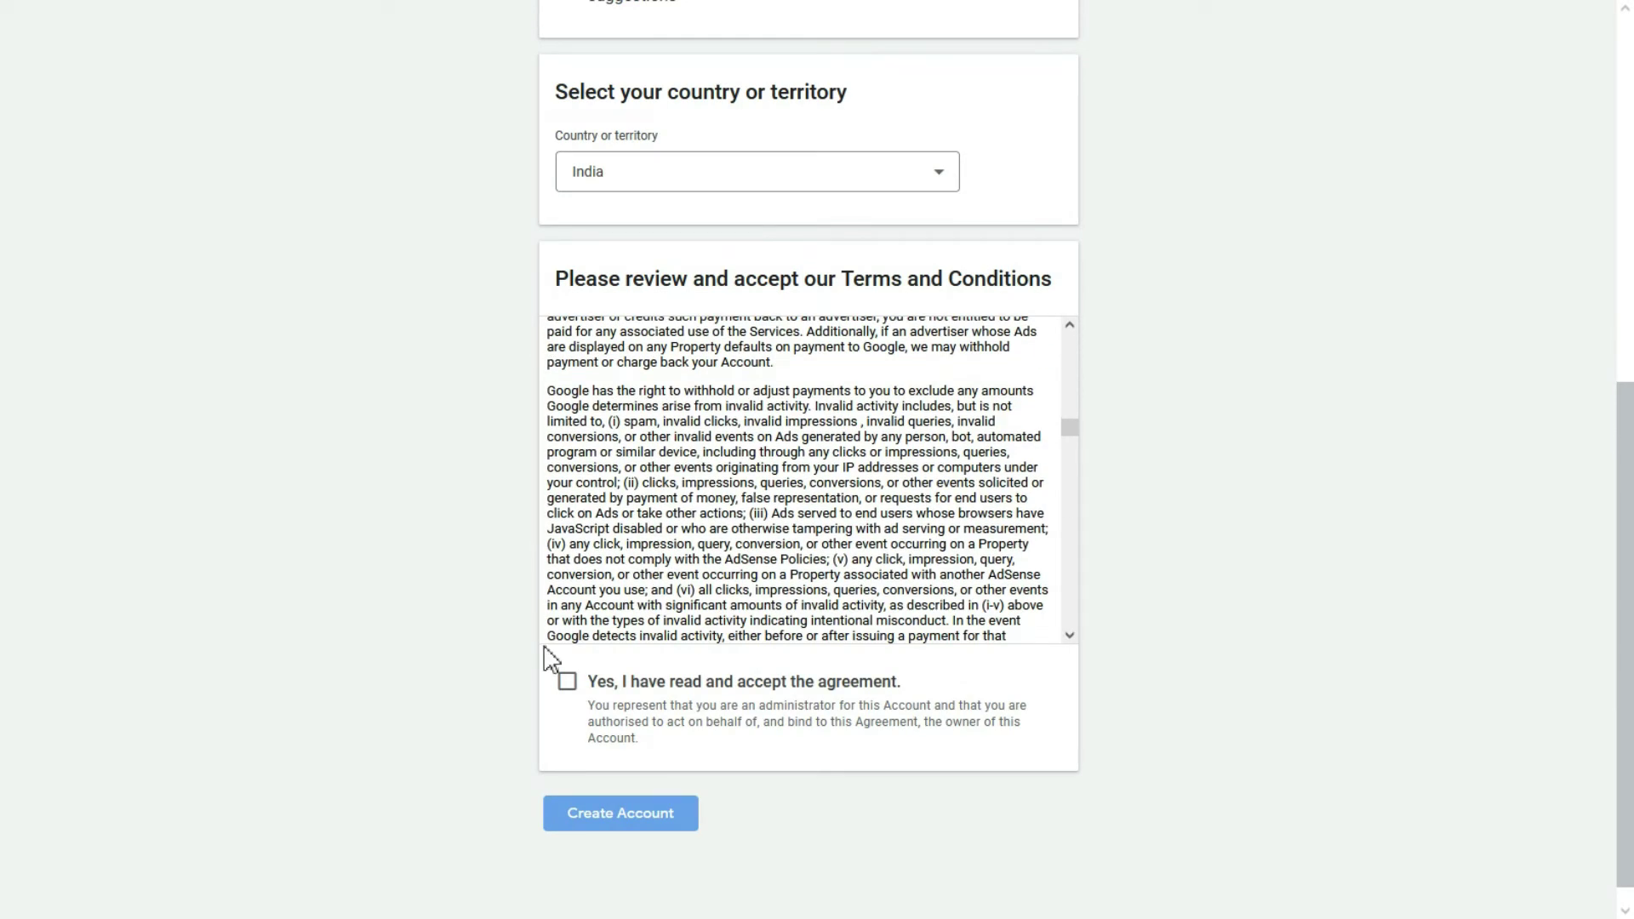
{"action": "left_click", "coordinate": [567, 682]}
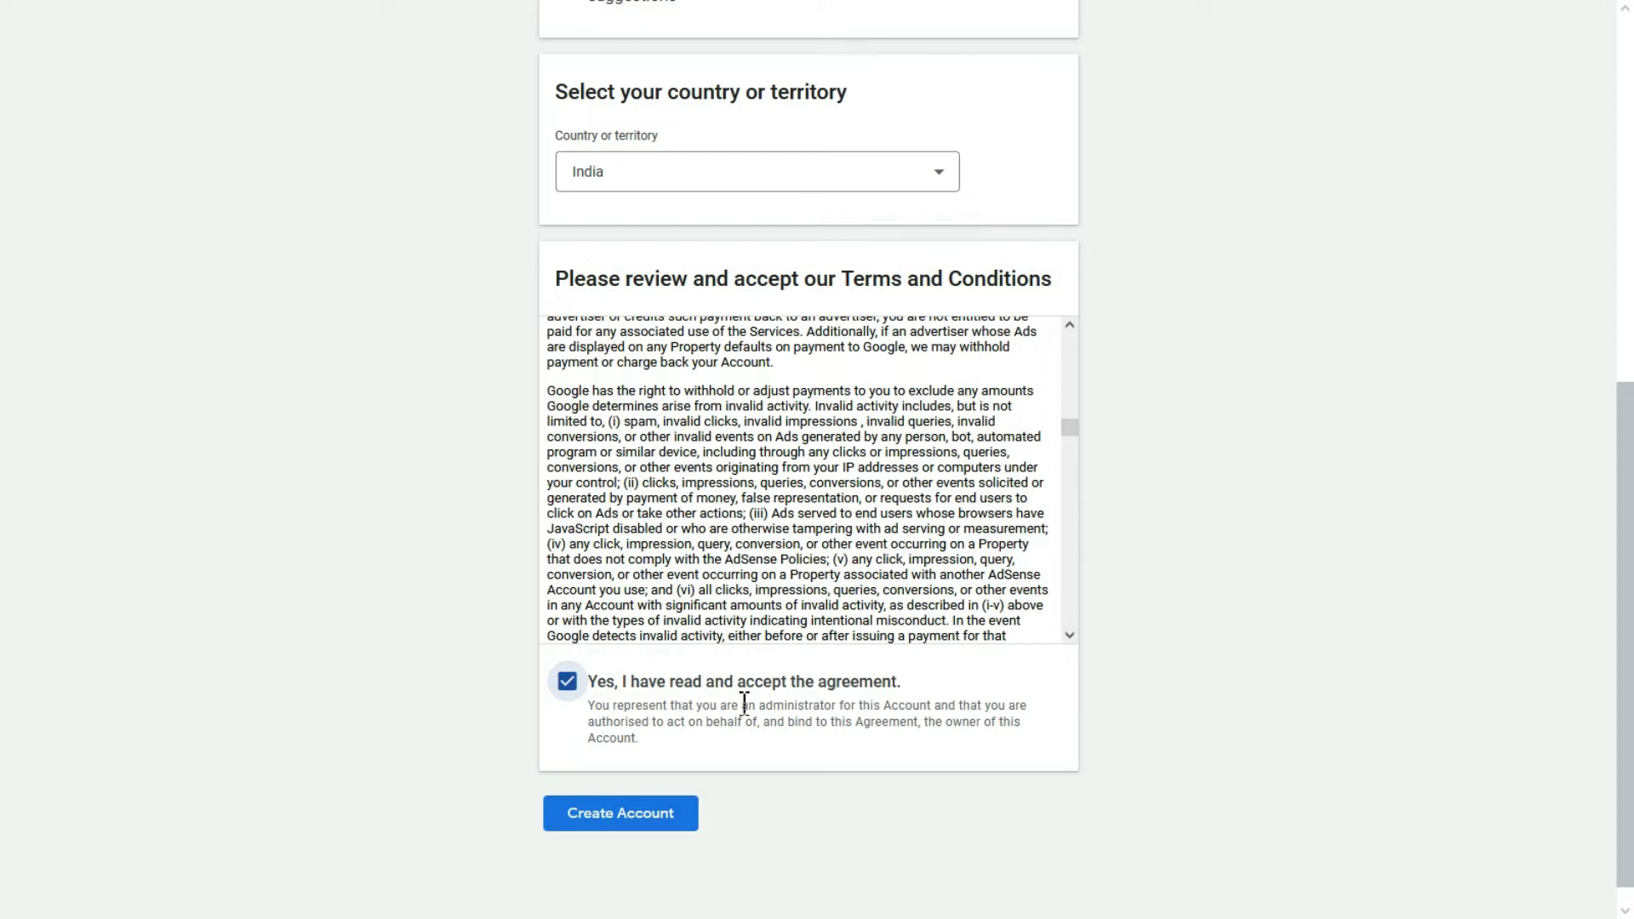
{"action": "left_click", "coordinate": [628, 815]}
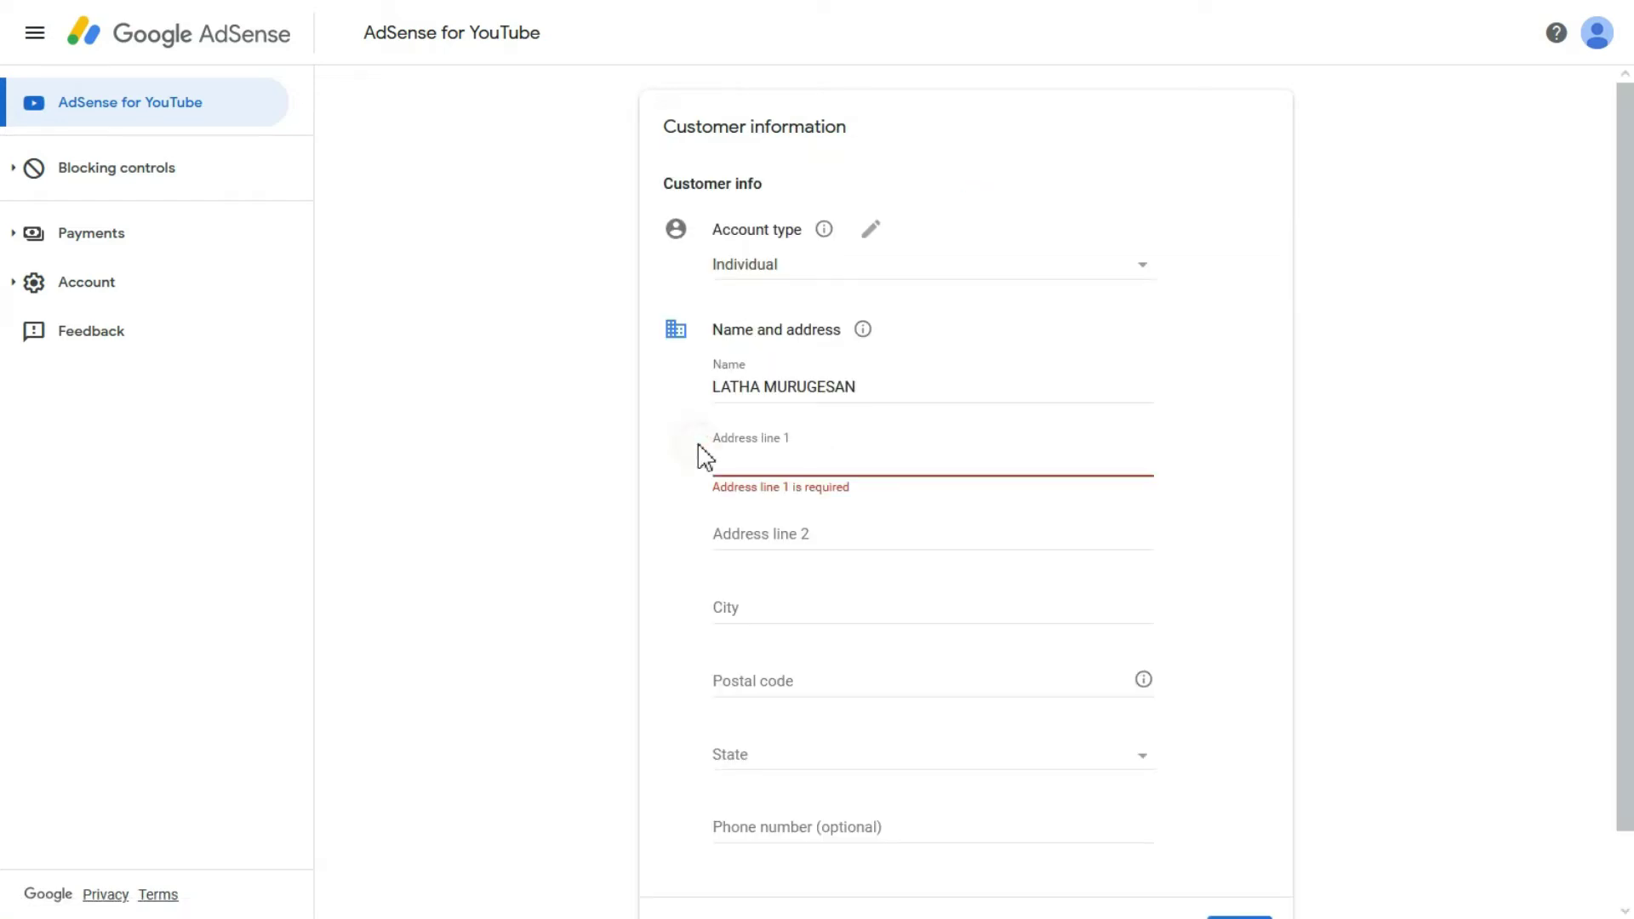
{"action": "left_click", "coordinate": [852, 294]}
{"action": "left_click", "coordinate": [873, 274]}
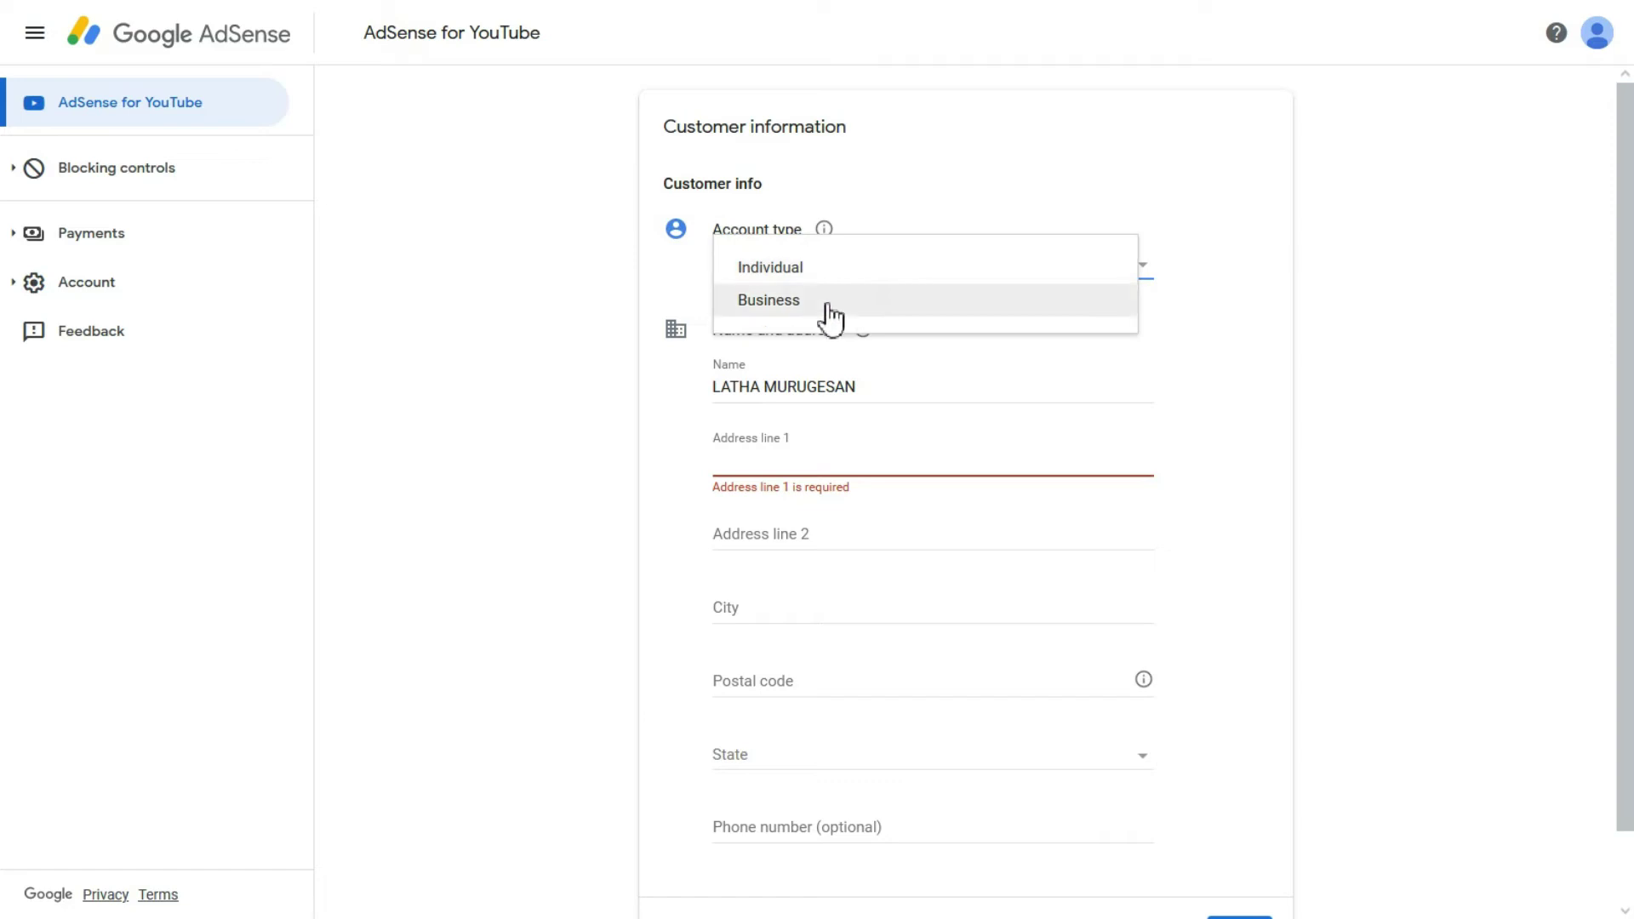
{"action": "left_click", "coordinate": [819, 274]}
{"action": "left_click", "coordinate": [777, 381]}
{"action": "left_click_drag", "start_coordinate": [873, 383], "coordinate": [702, 390]}
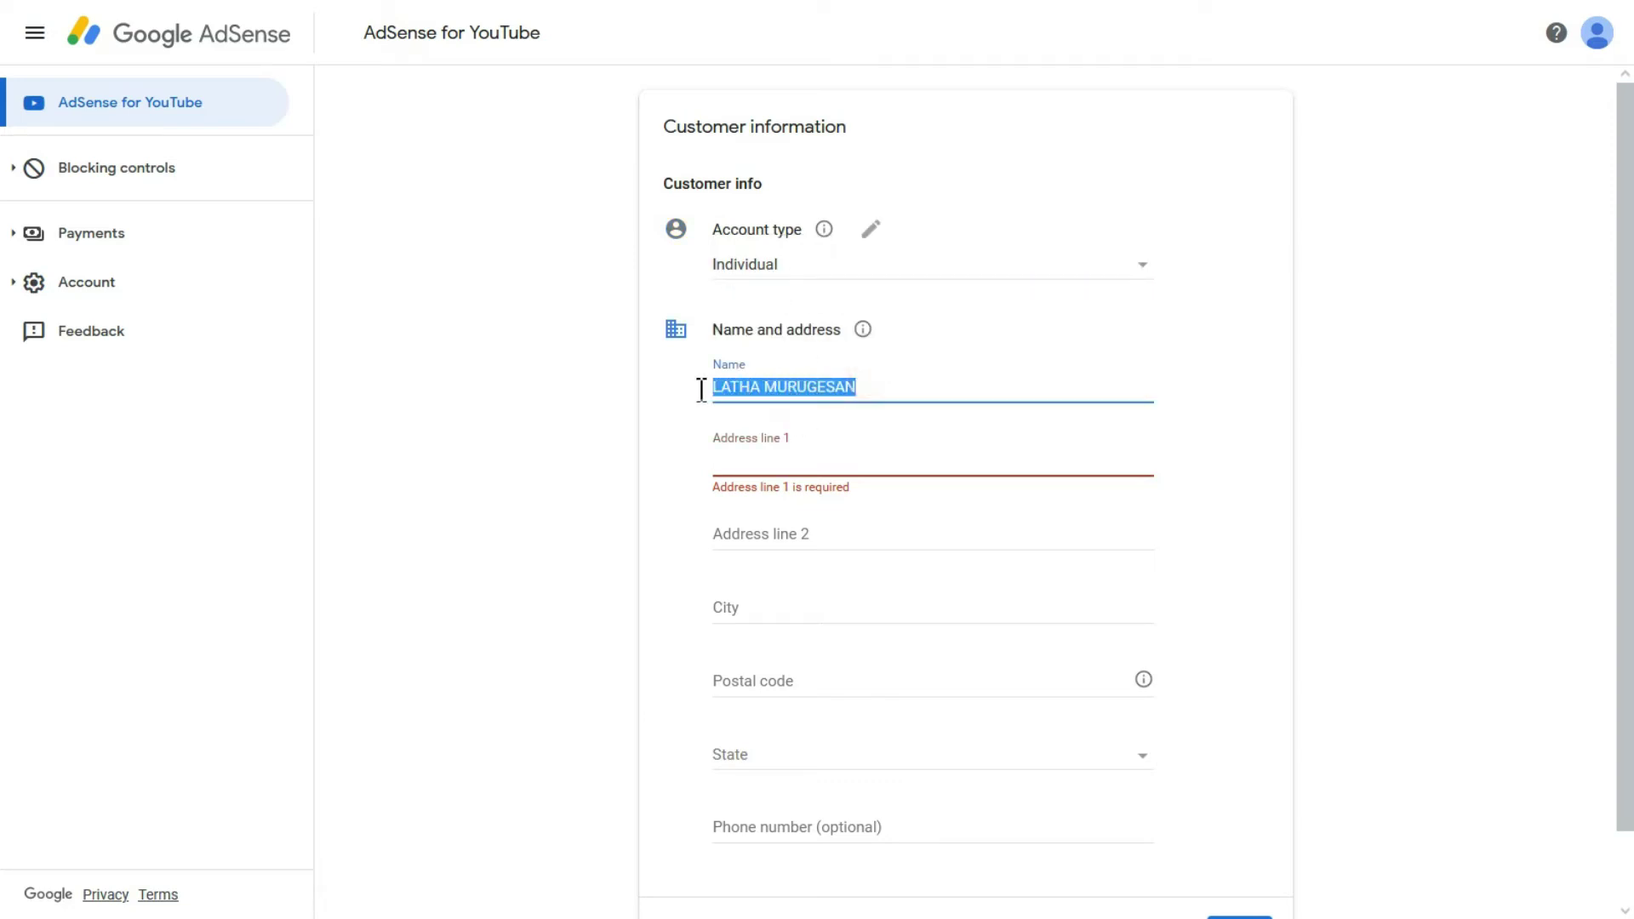
{"action": "key", "text": "BackSpace"}
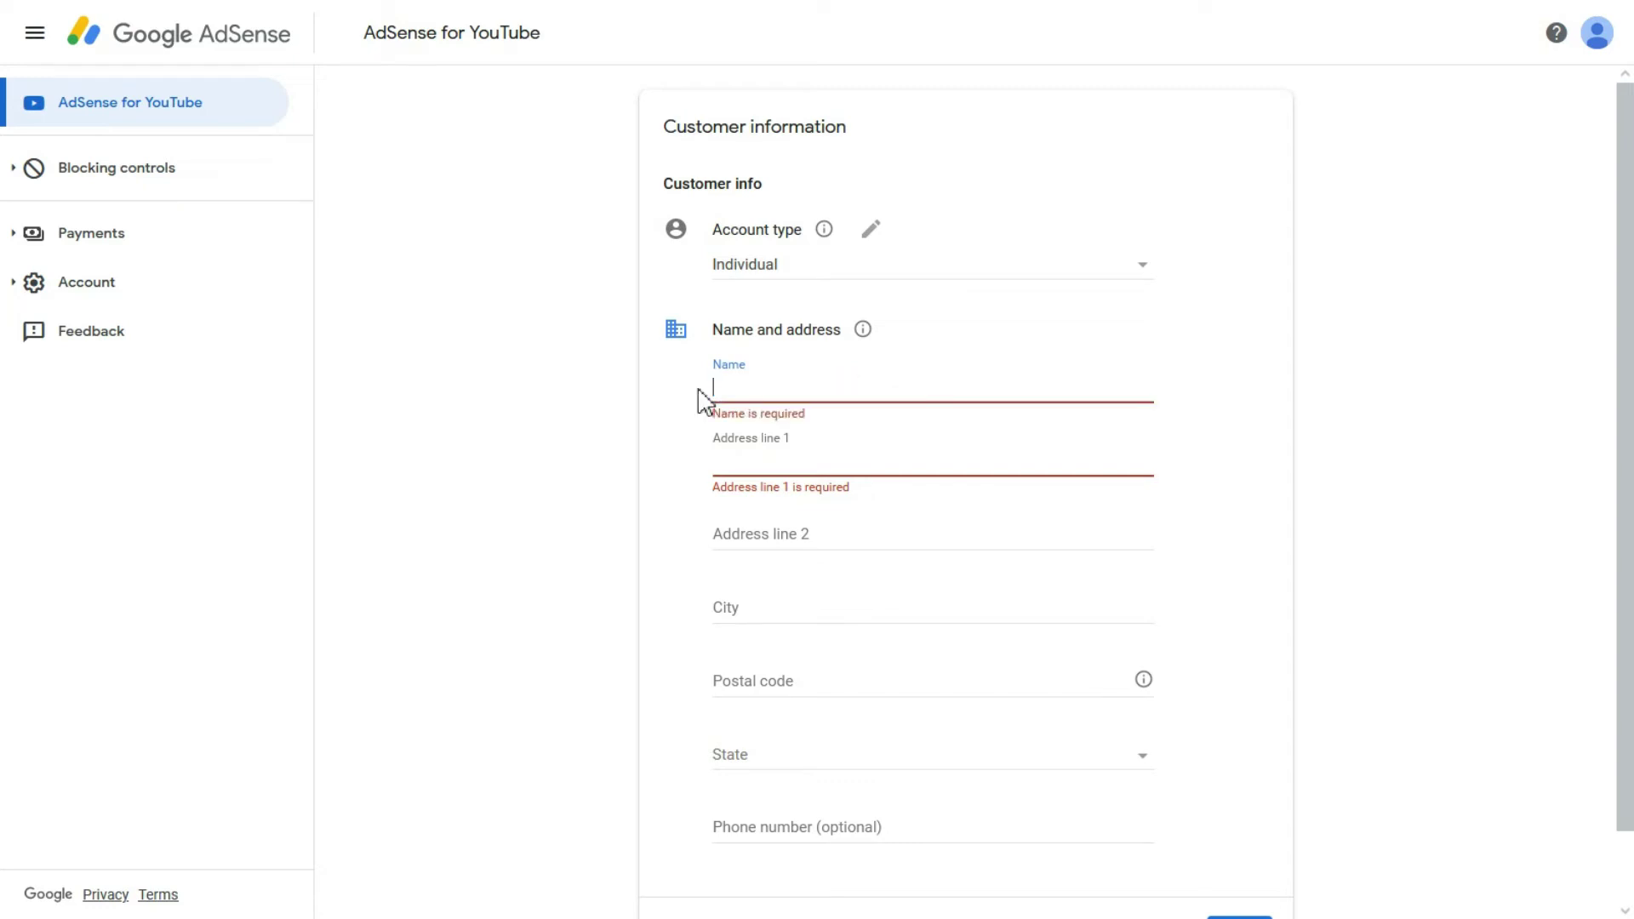
{"action": "type", "text": "c"}
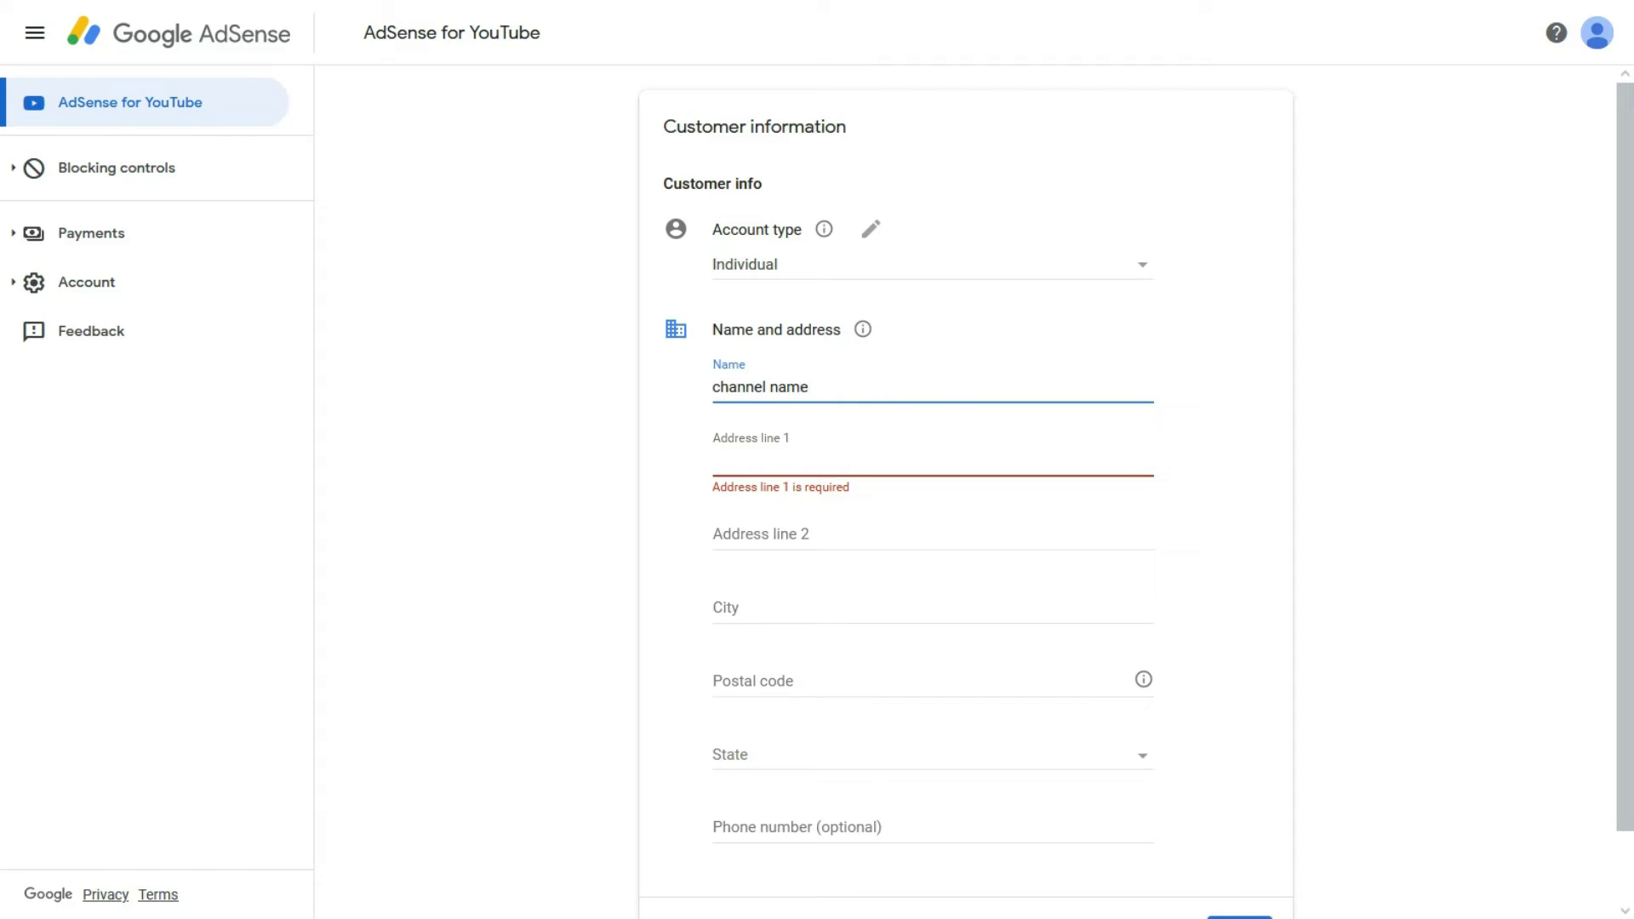
{"action": "type", "text": "hannel name"}
{"action": "key", "text": "BackSpace"}
{"action": "key", "text": "BackSpace"}
{"action": "key", "text": "BackSpace"}
{"action": "key", "text": "BackSpace"}
{"action": "key", "text": "BackSpace"}
{"action": "key", "text": "BackSpace"}
{"action": "key", "text": "BackSpace"}
{"action": "key", "text": "BackSpace"}
{"action": "key", "text": "BackSpace"}
{"action": "key", "text": "BackSpace"}
{"action": "key", "text": "BackSpace"}
{"action": "key", "text": "BackSpace"}
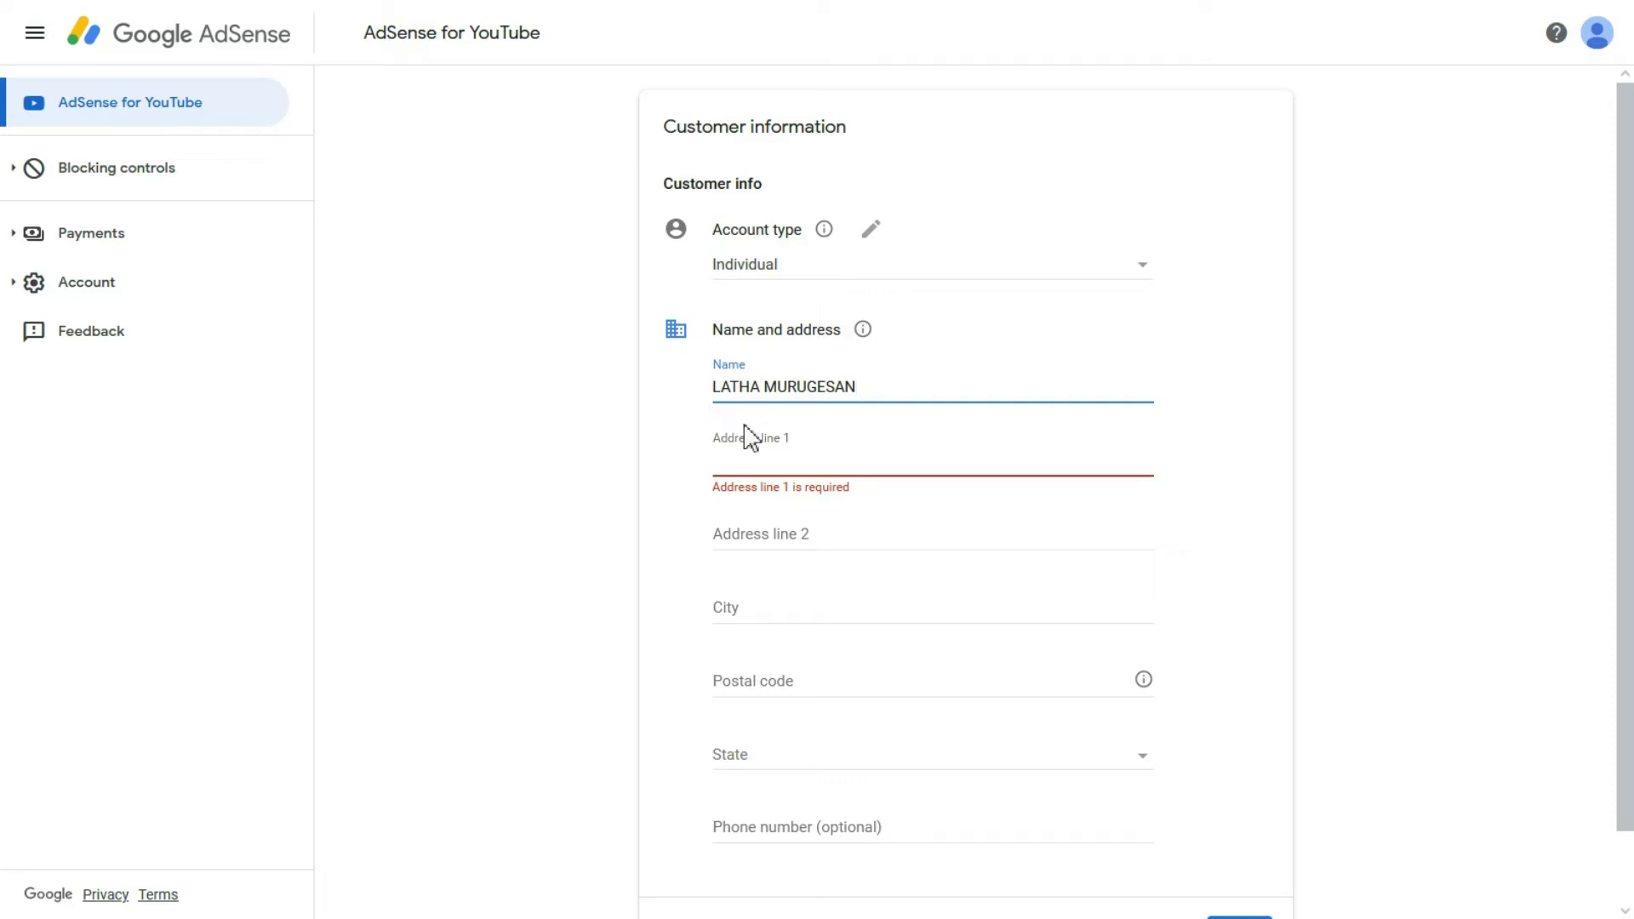
Step: Enter 'DOOR NO' and 'FATHER NAME OR MOTHER NAME' into Address line 1
{"action": "left_click", "coordinate": [766, 460]}
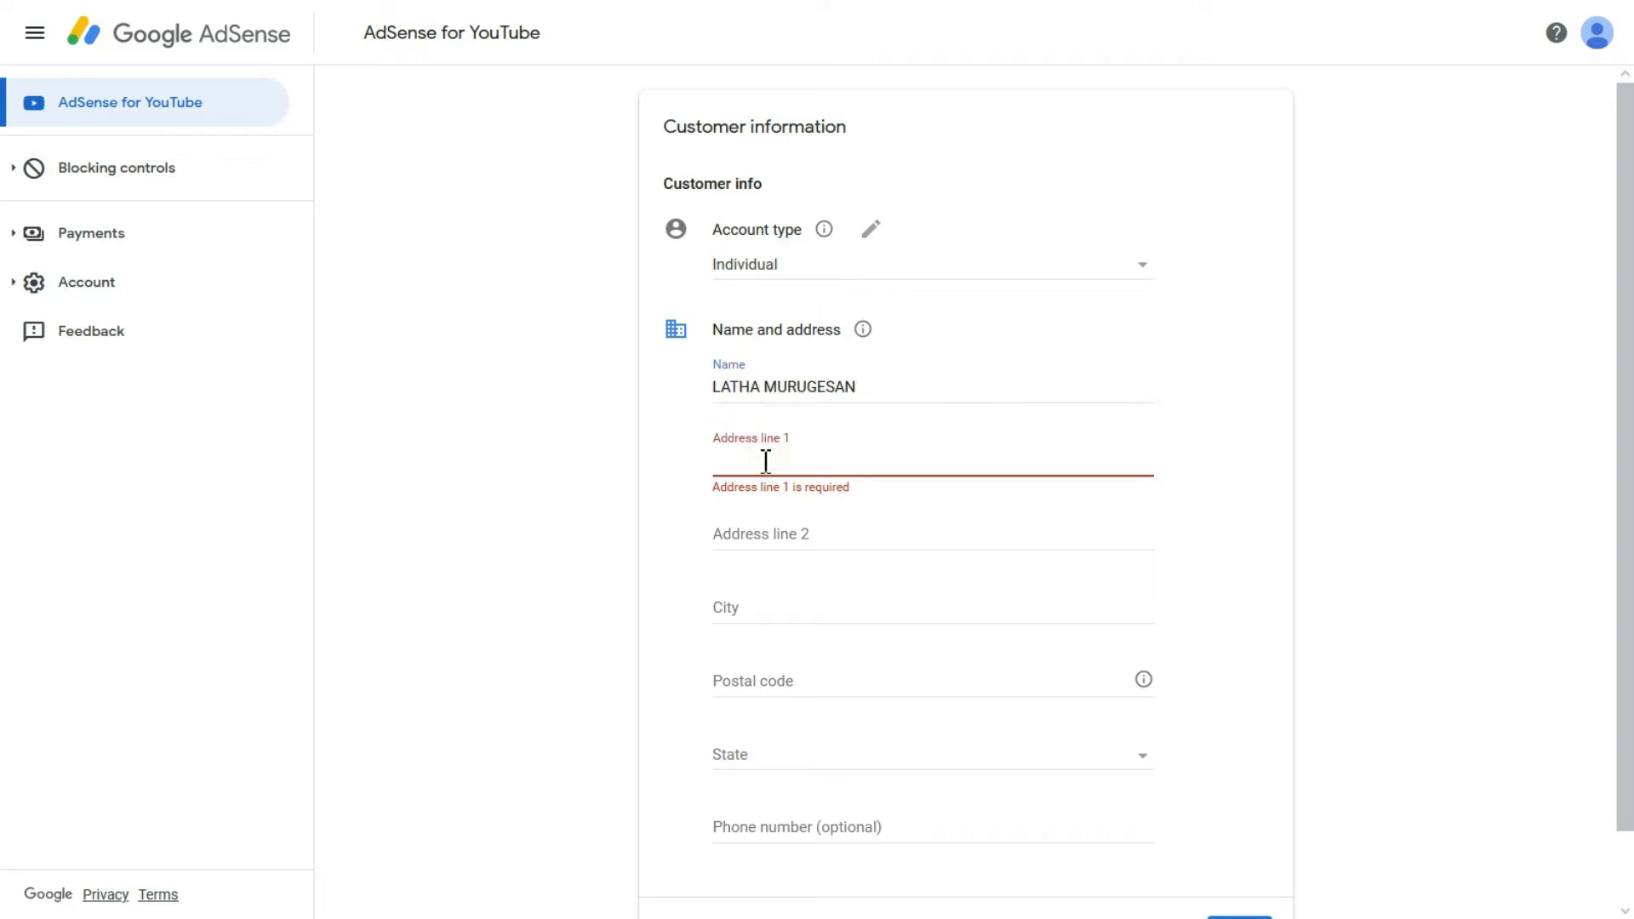
{"action": "type", "text": "D"}
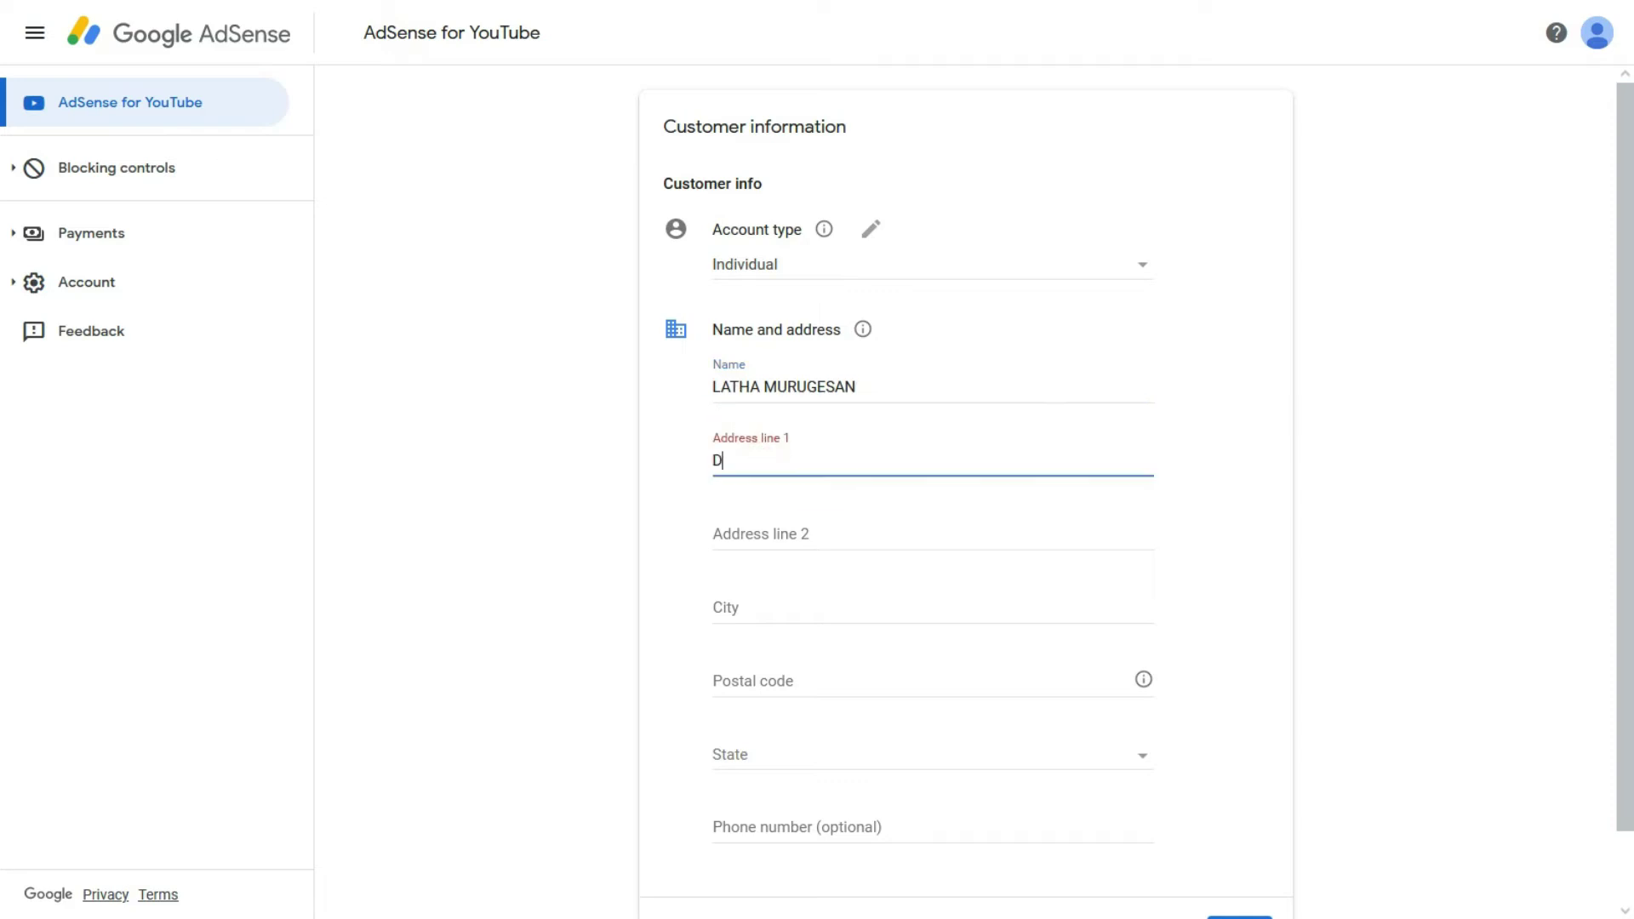
{"action": "type", "text": "OOR NO: 123"}
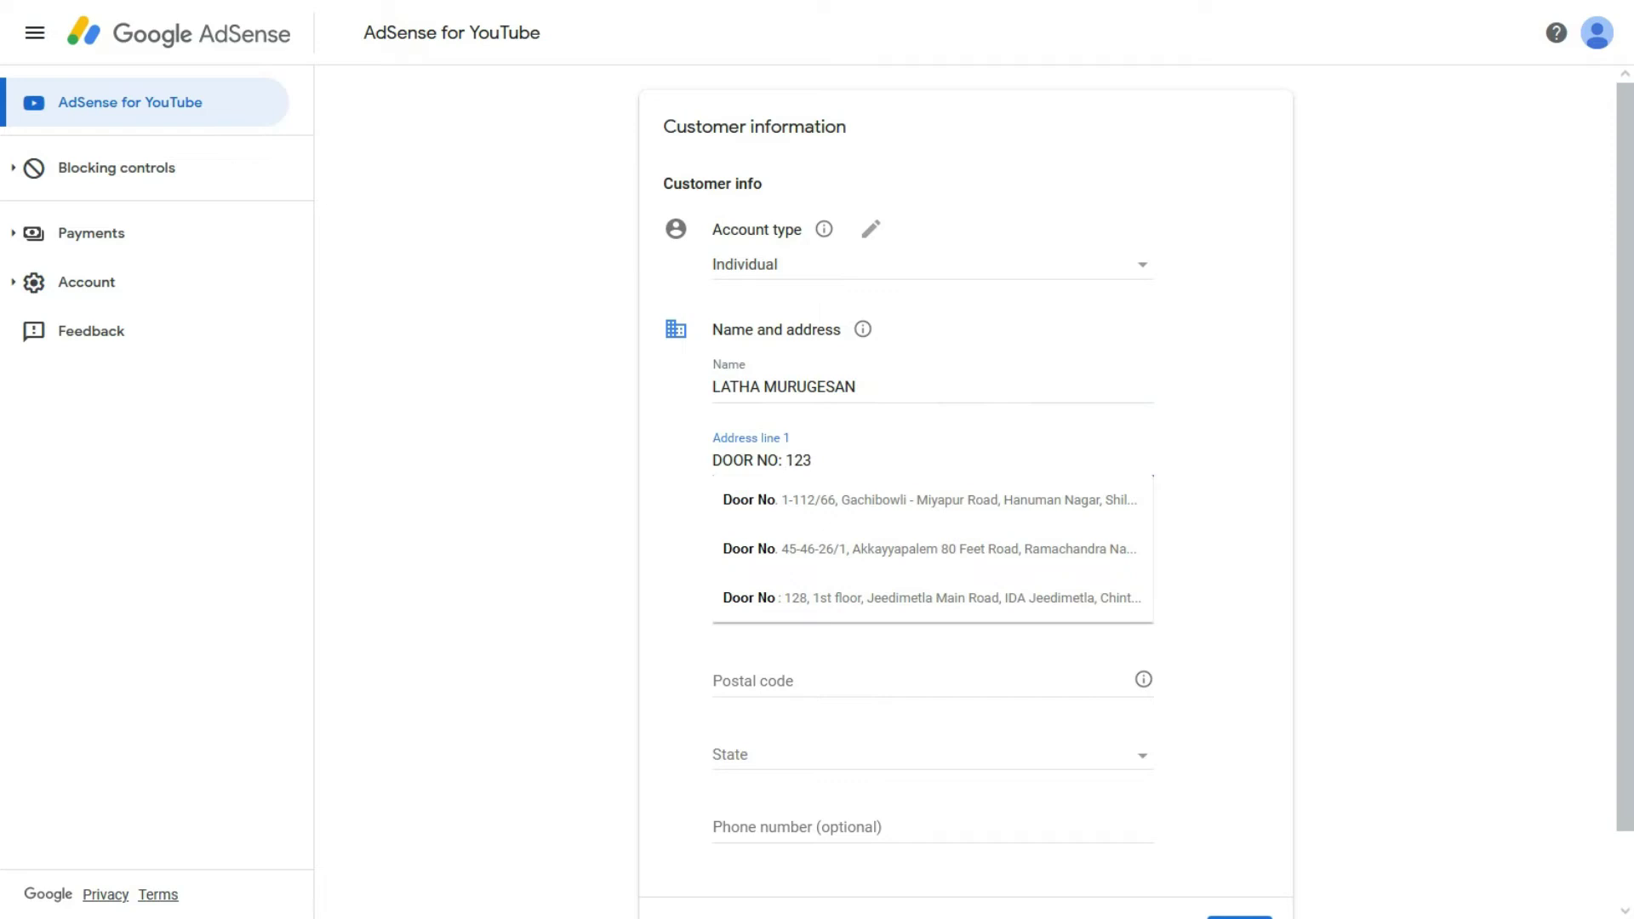
{"action": "left_click", "coordinate": [803, 460]}
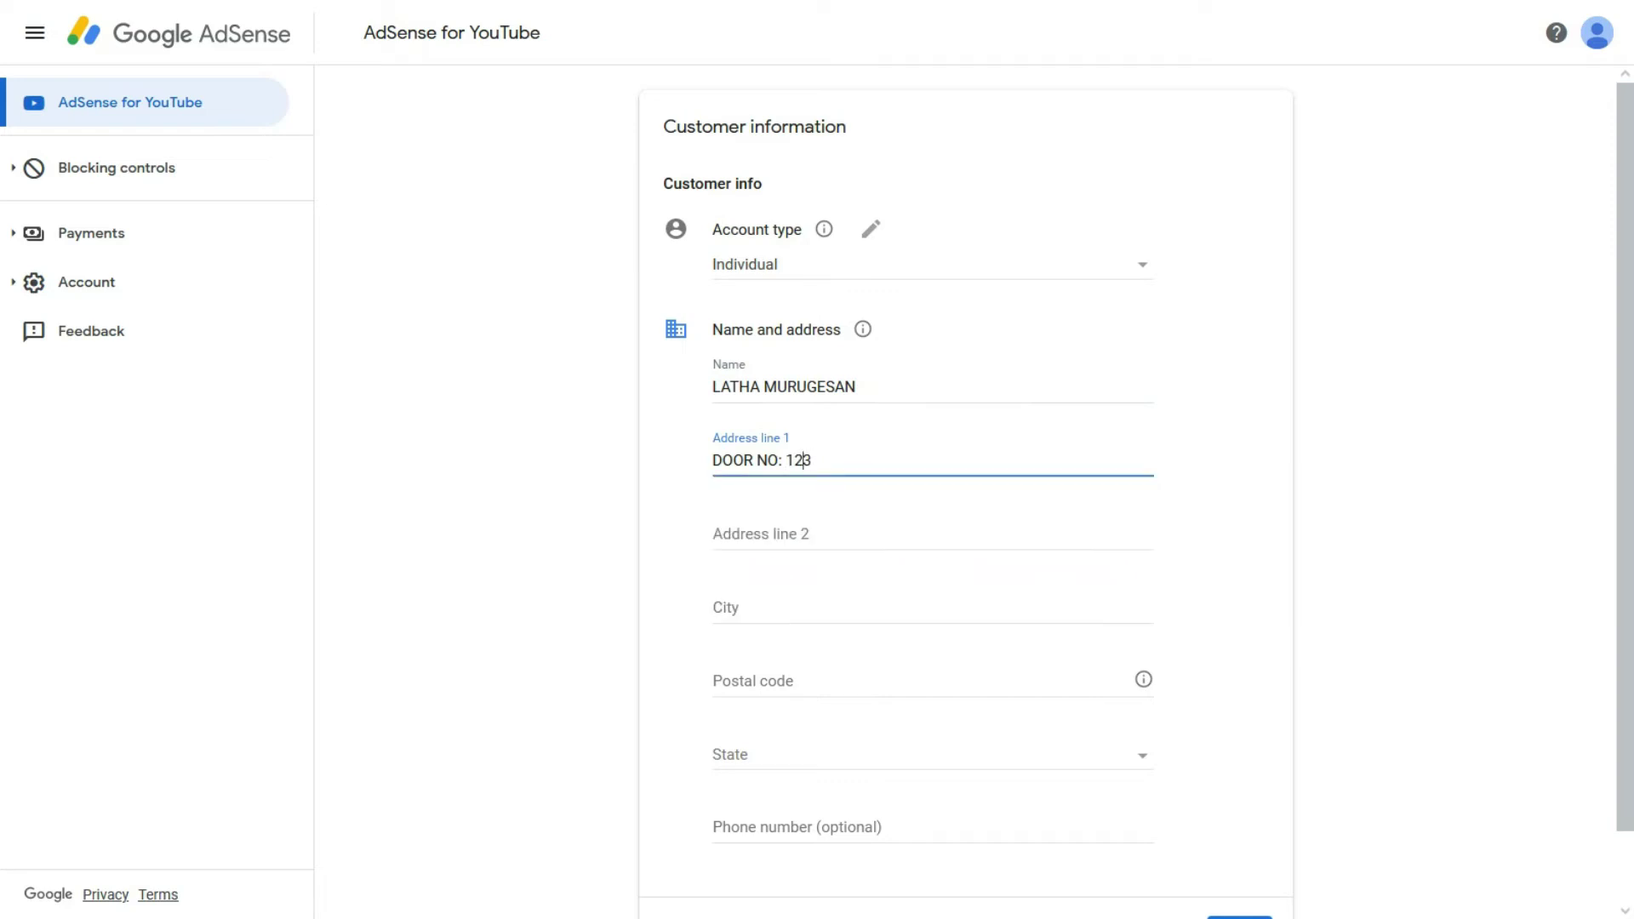
{"action": "type", "text": "FATHER NAME "}
{"action": "type", "text": "OR "}
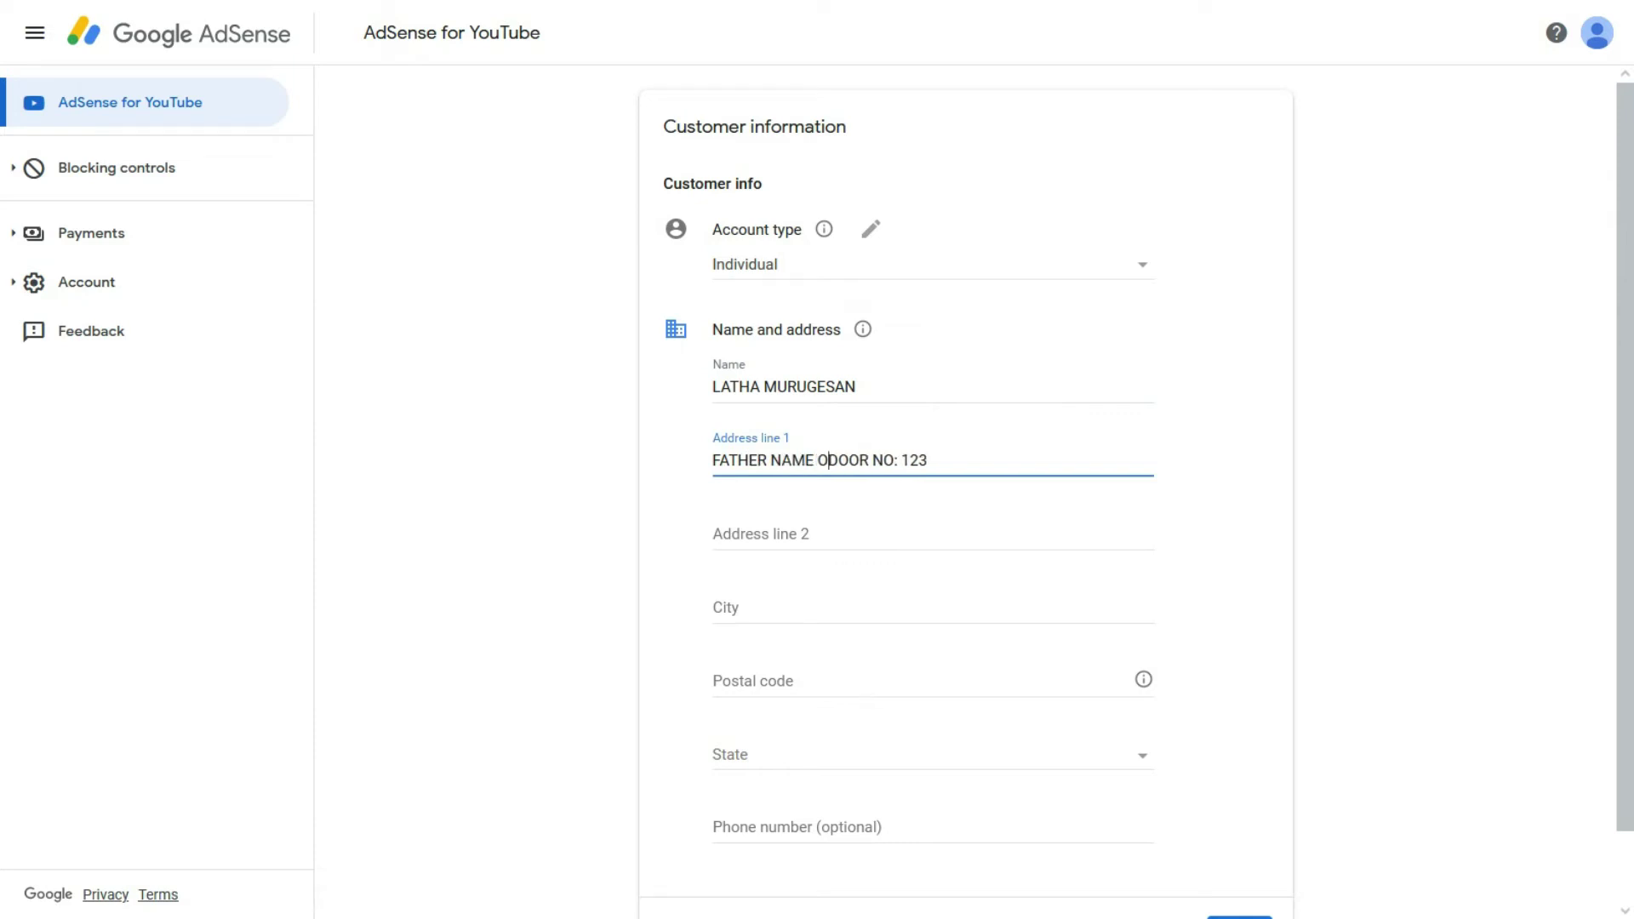
{"action": "type", "text": "MOTHER "}
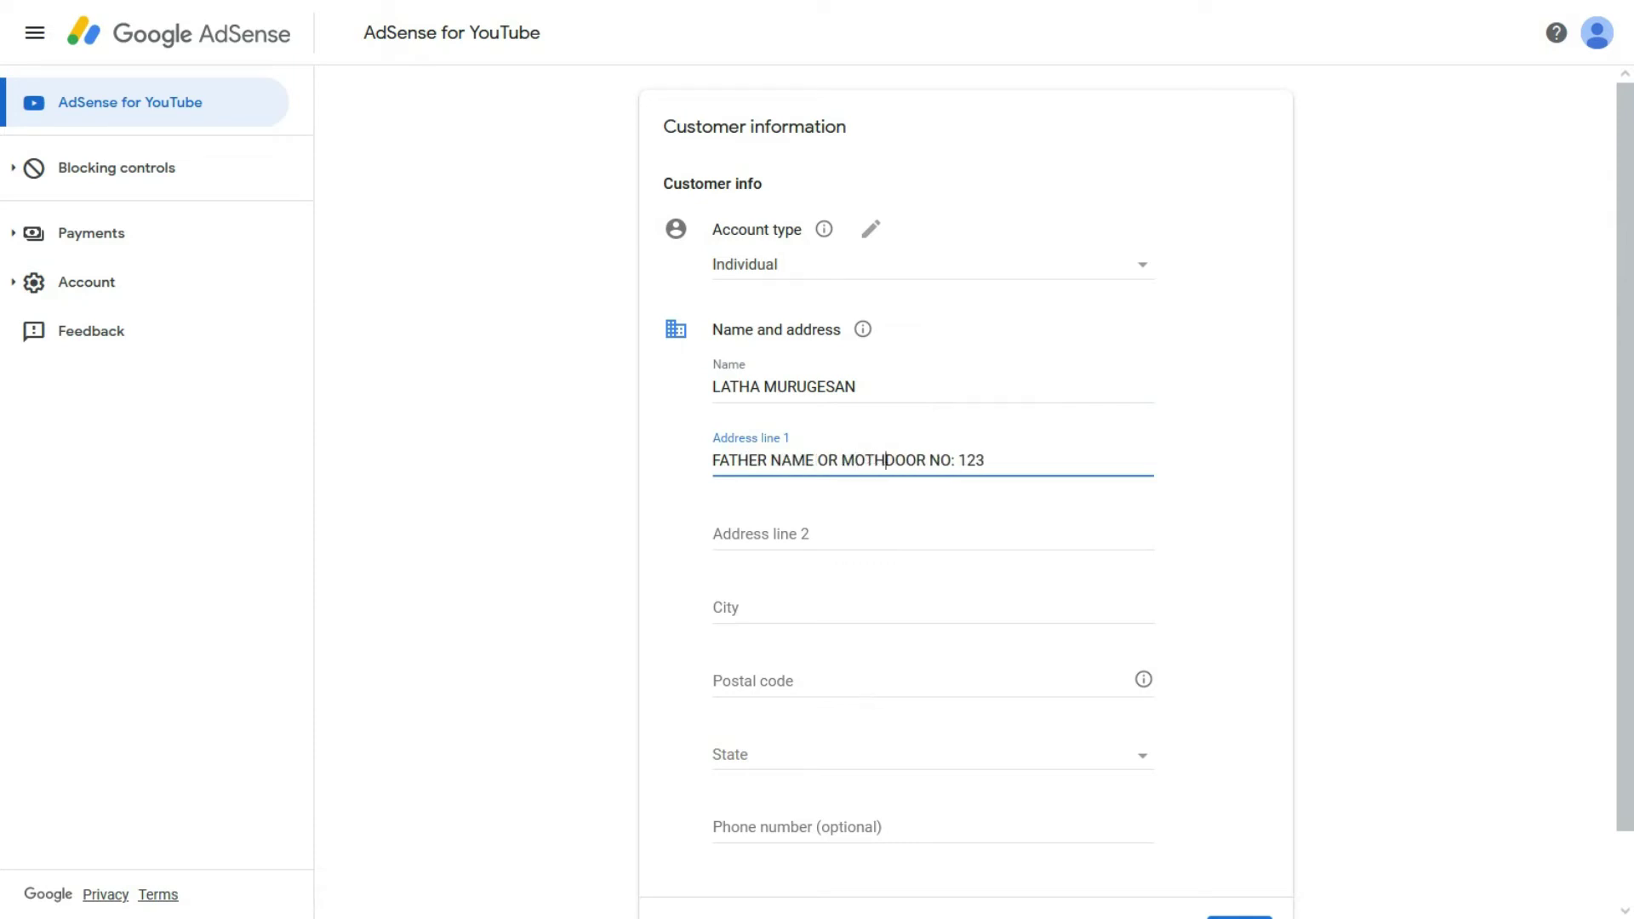
{"action": "type", "text": "NAME"}
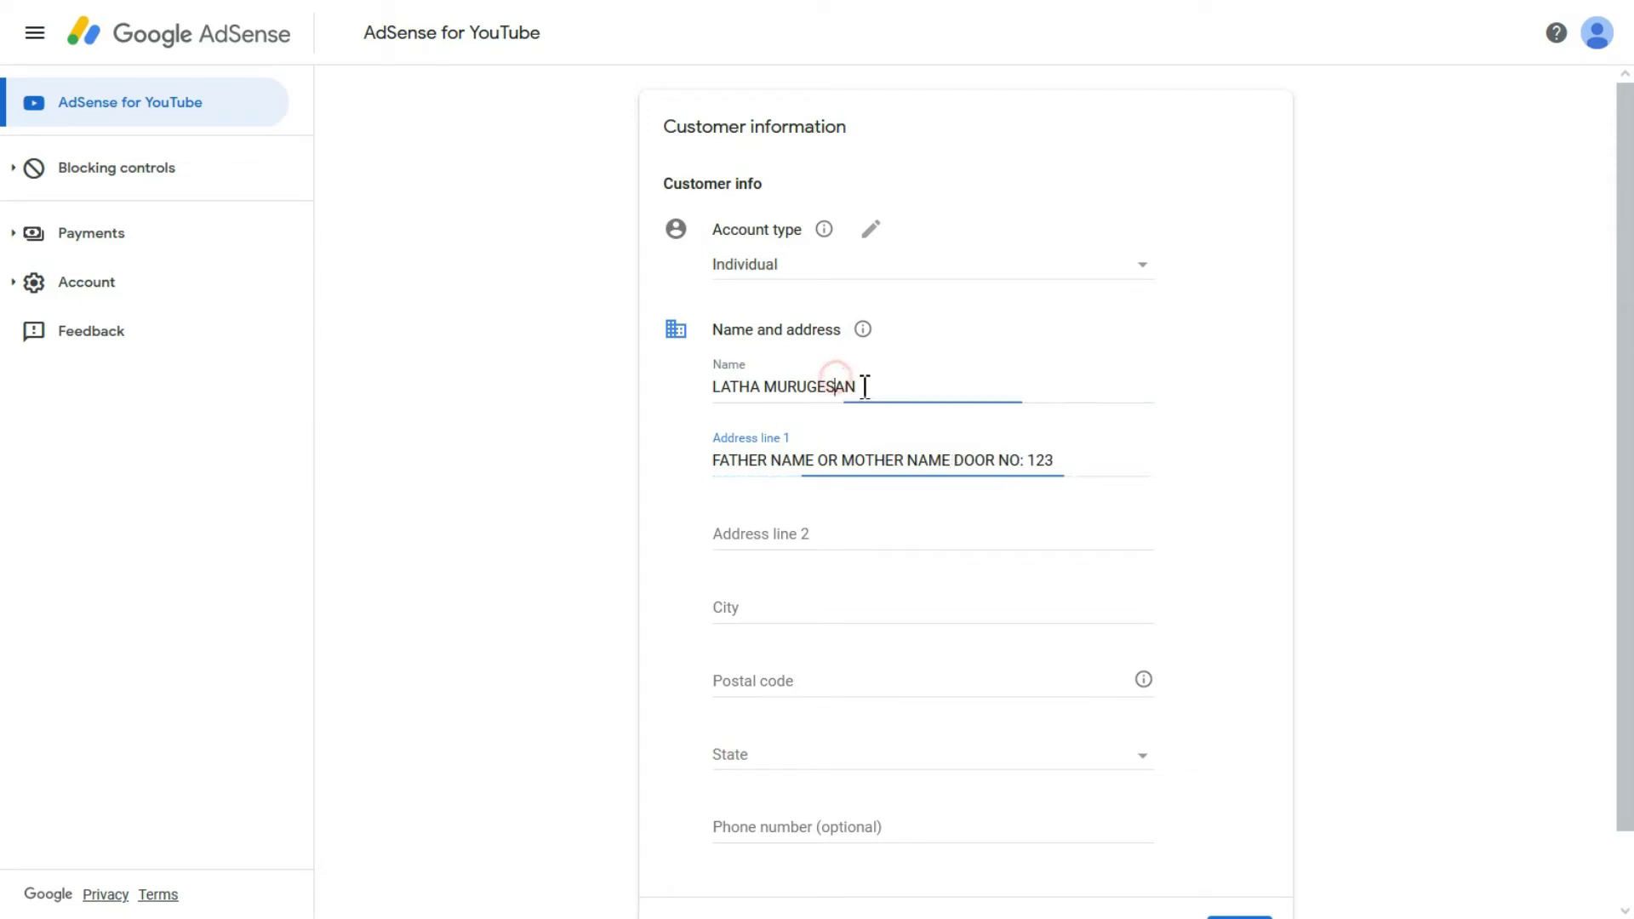
Step: Append 'GANDHI NAGAR,' after the door number to complete Address line 1
{"action": "left_click_drag", "start_coordinate": [864, 383], "coordinate": [704, 387]}
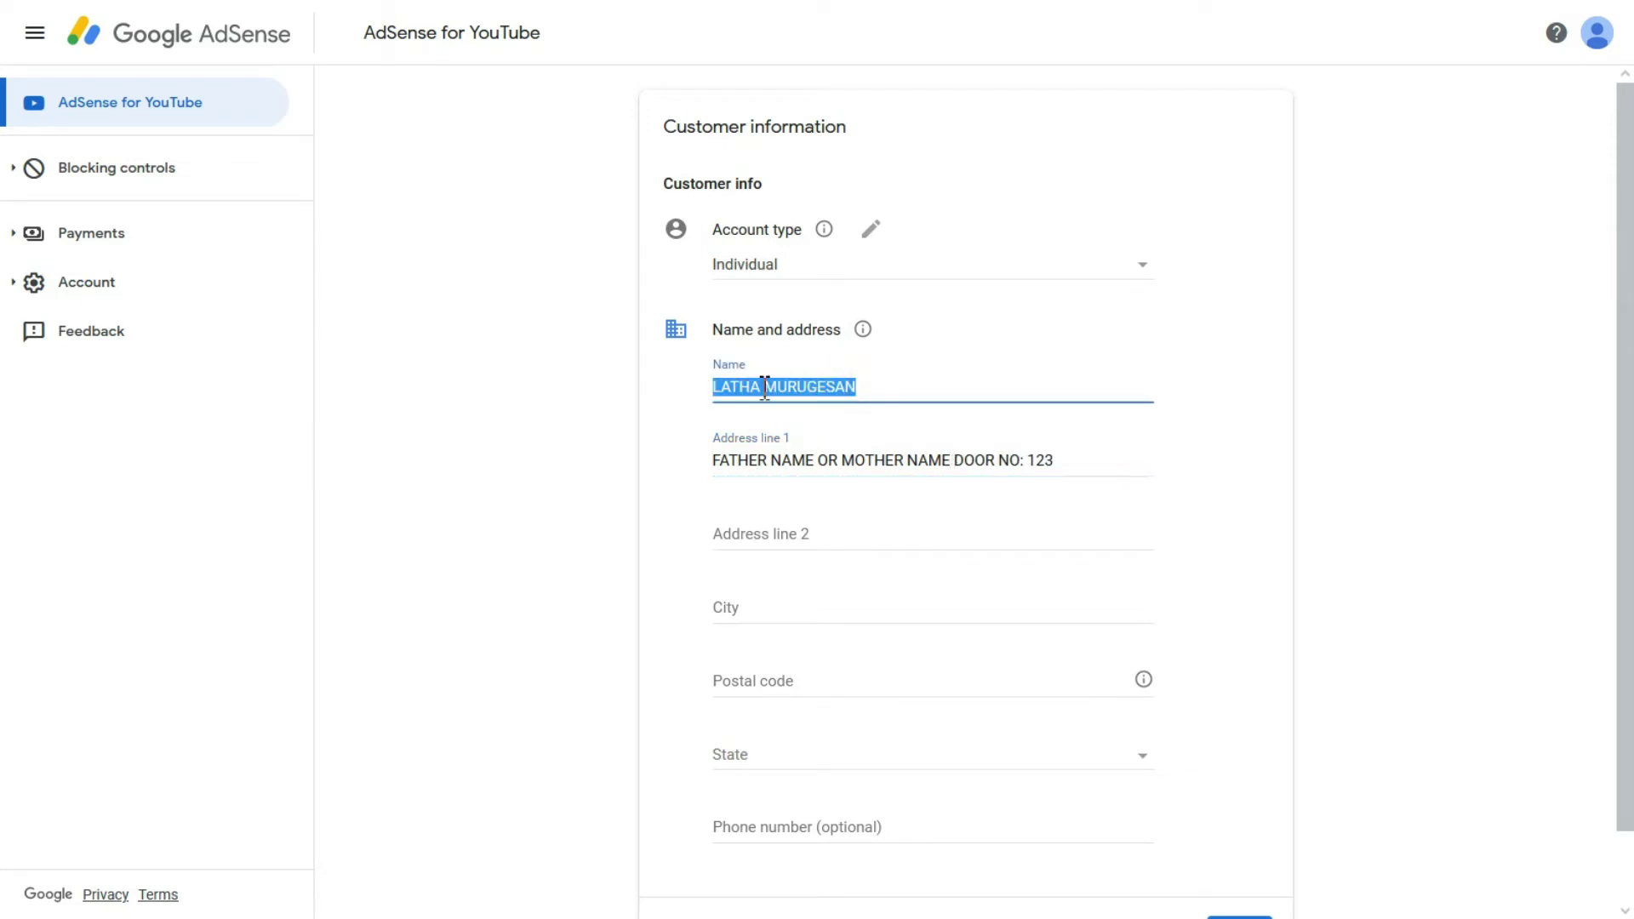
{"action": "left_click", "coordinate": [792, 460]}
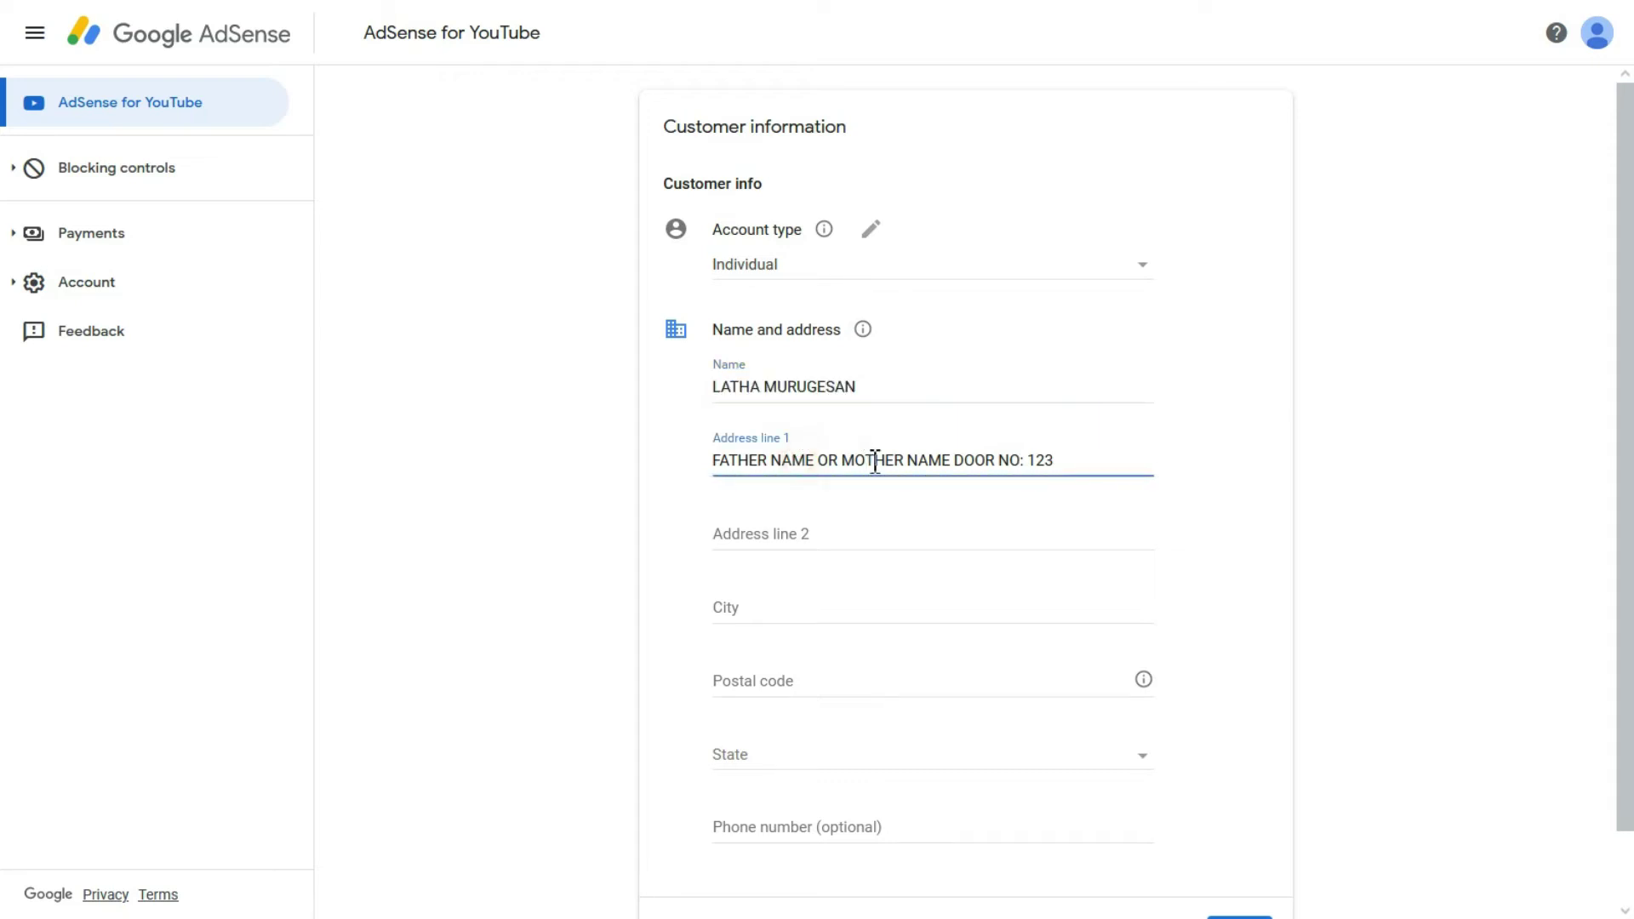
{"action": "left_click", "coordinate": [902, 461]}
{"action": "left_click_drag", "start_coordinate": [903, 462], "coordinate": [710, 463]}
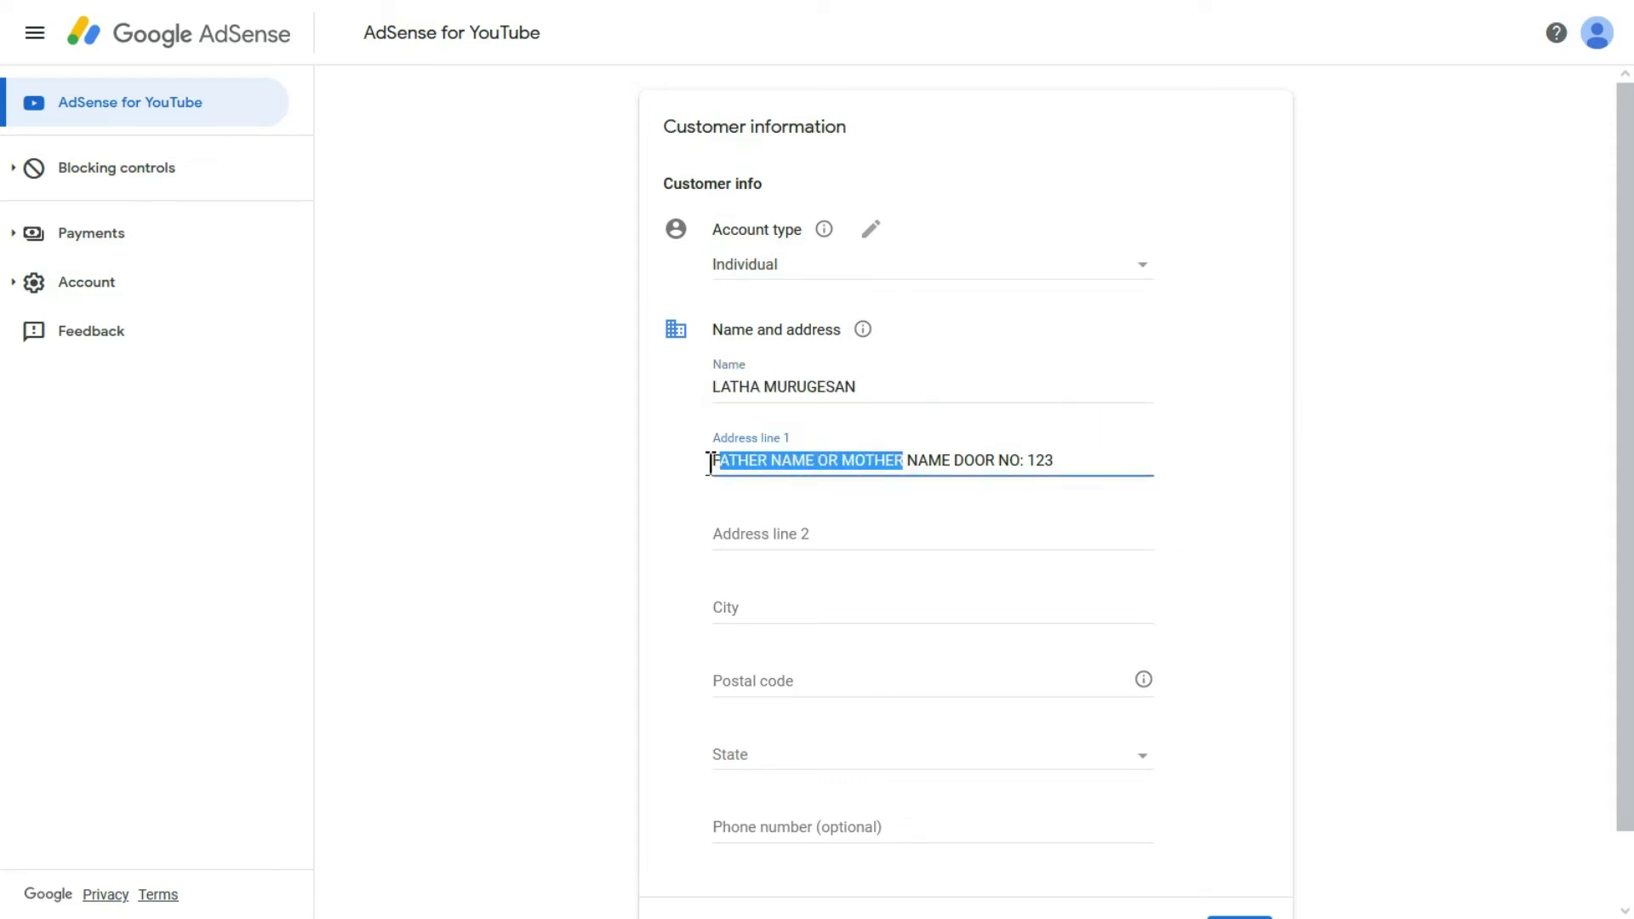
{"action": "left_click", "coordinate": [945, 465]}
{"action": "left_click_drag", "start_coordinate": [957, 461], "coordinate": [1040, 461]}
{"action": "left_click", "coordinate": [1043, 460]}
{"action": "left_click", "coordinate": [1060, 461]}
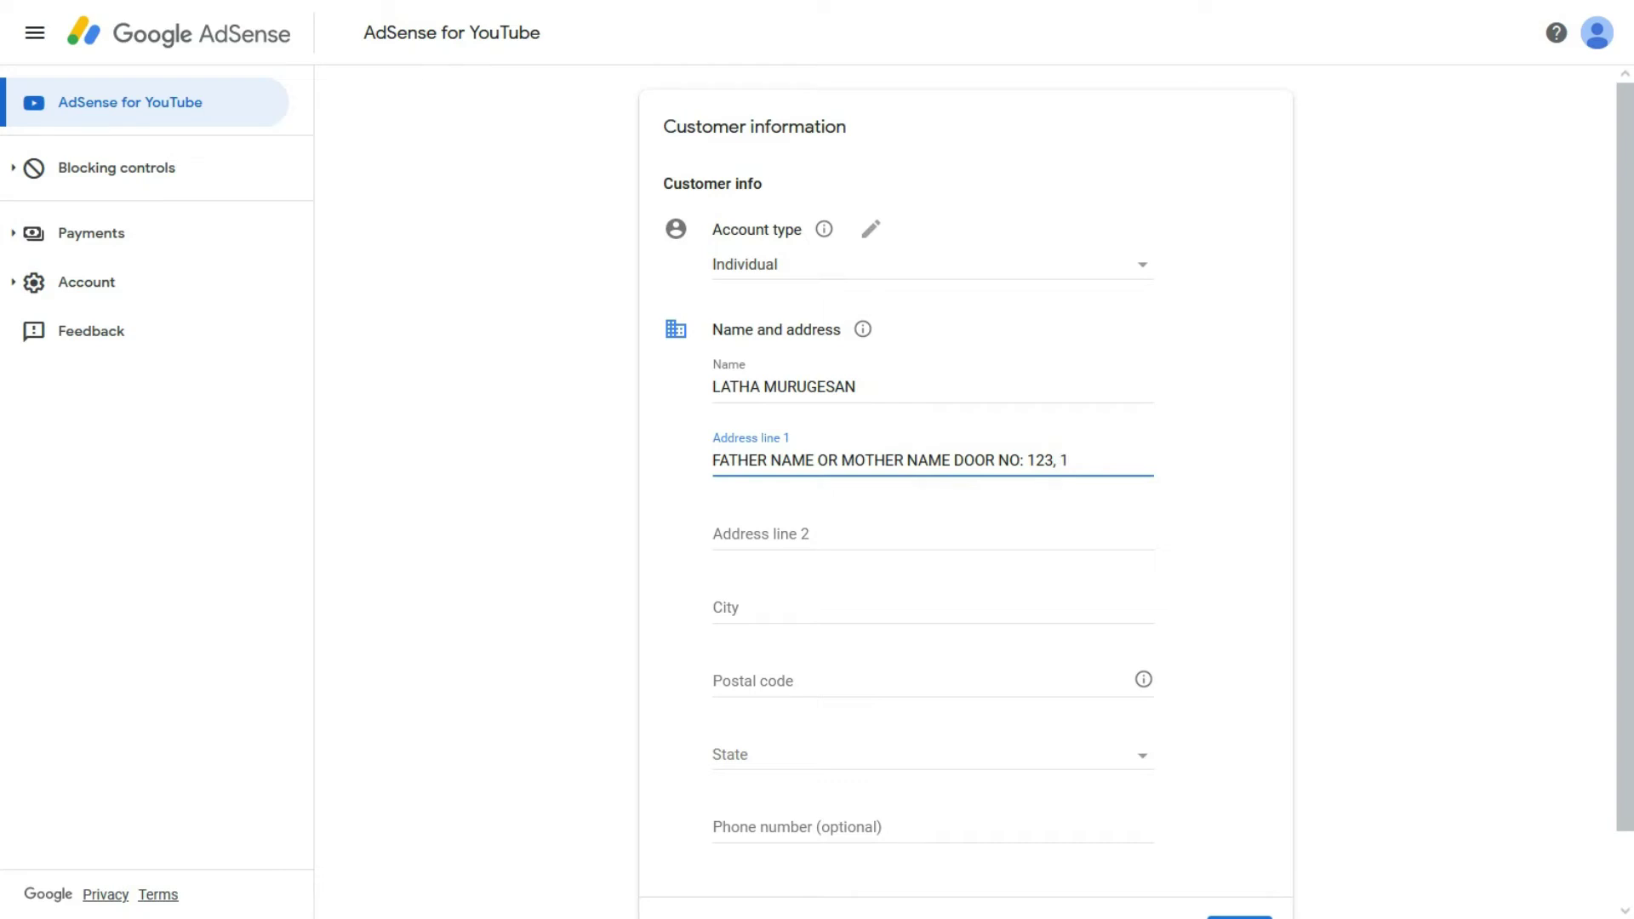
{"action": "key", "text": "Escape"}
{"action": "type", "text": "GA"}
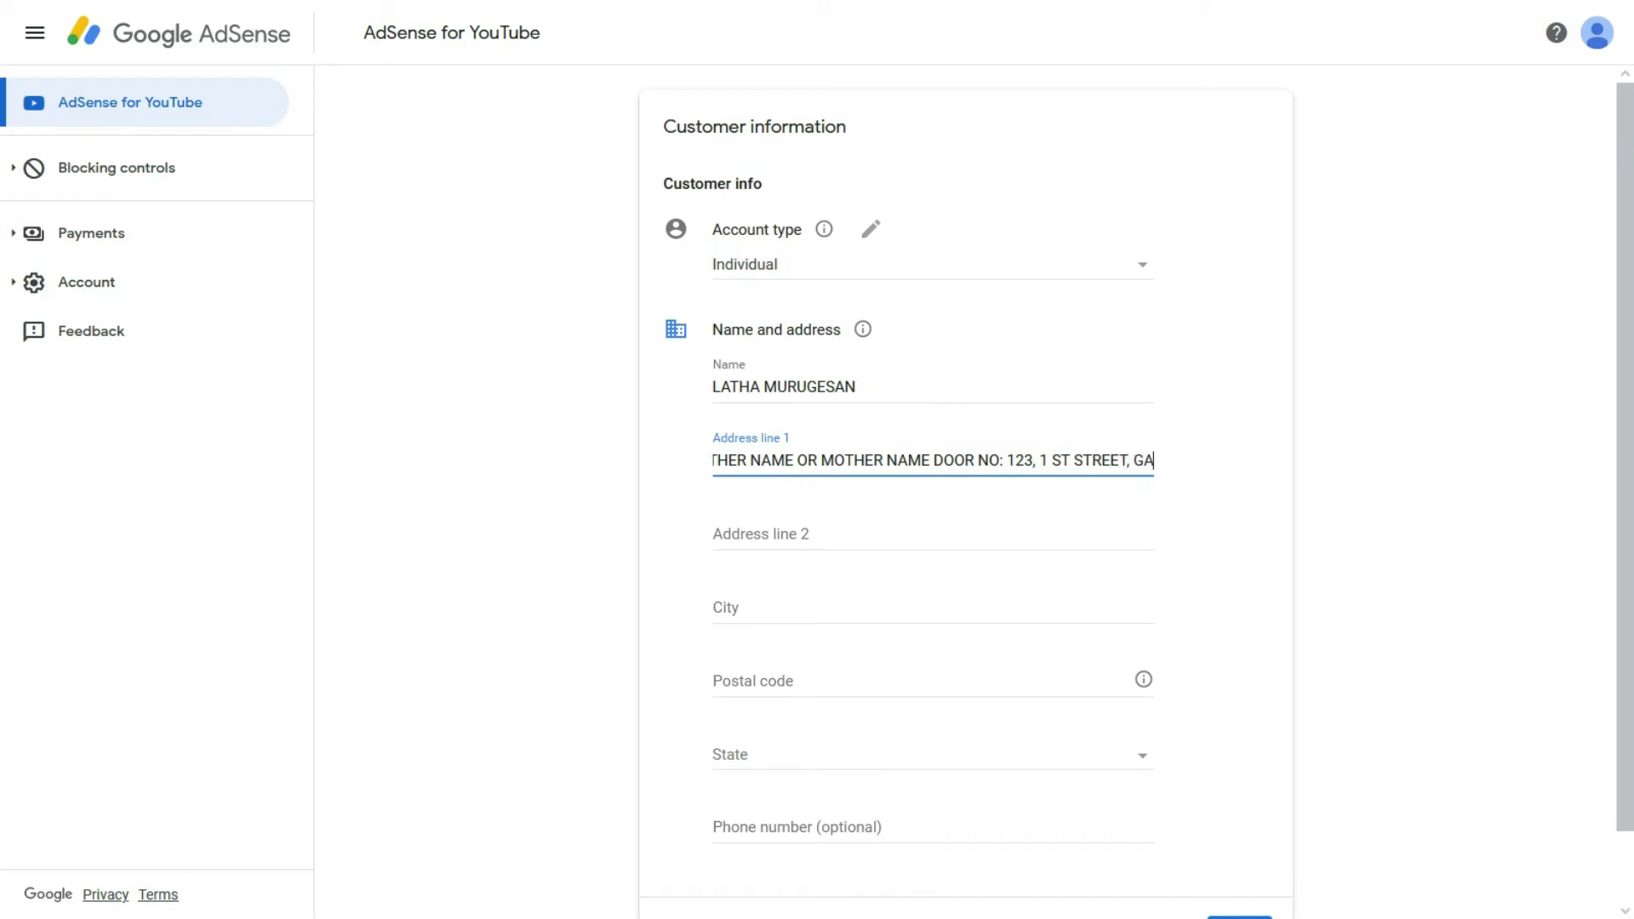
{"action": "type", "text": "NDHI NAGAR"}
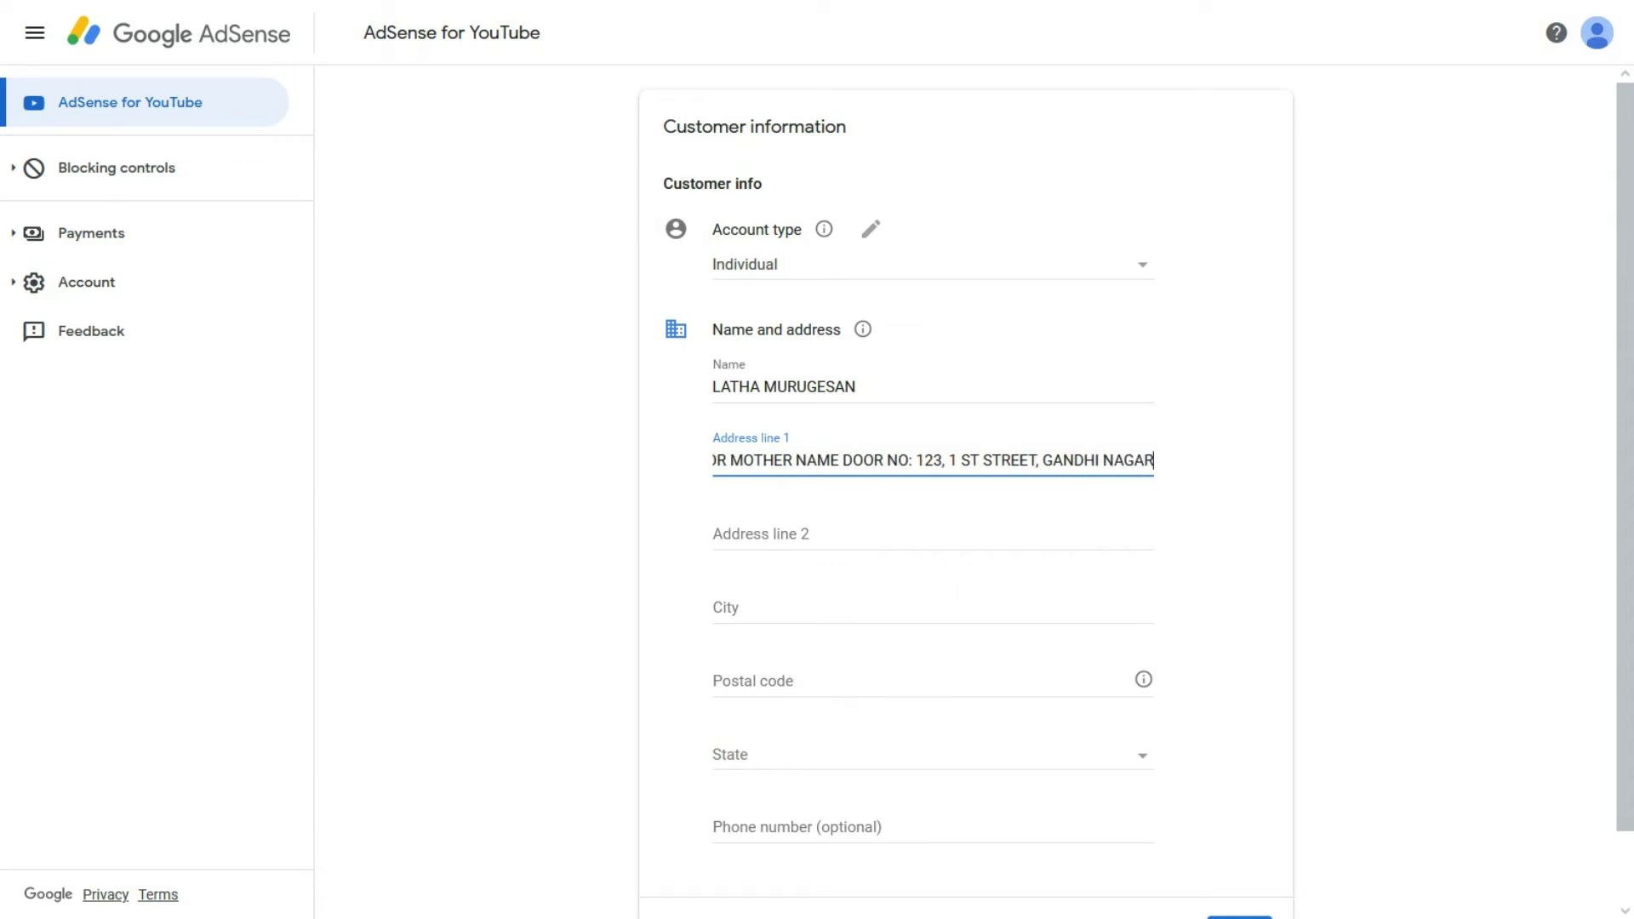
{"action": "type", "text": ","}
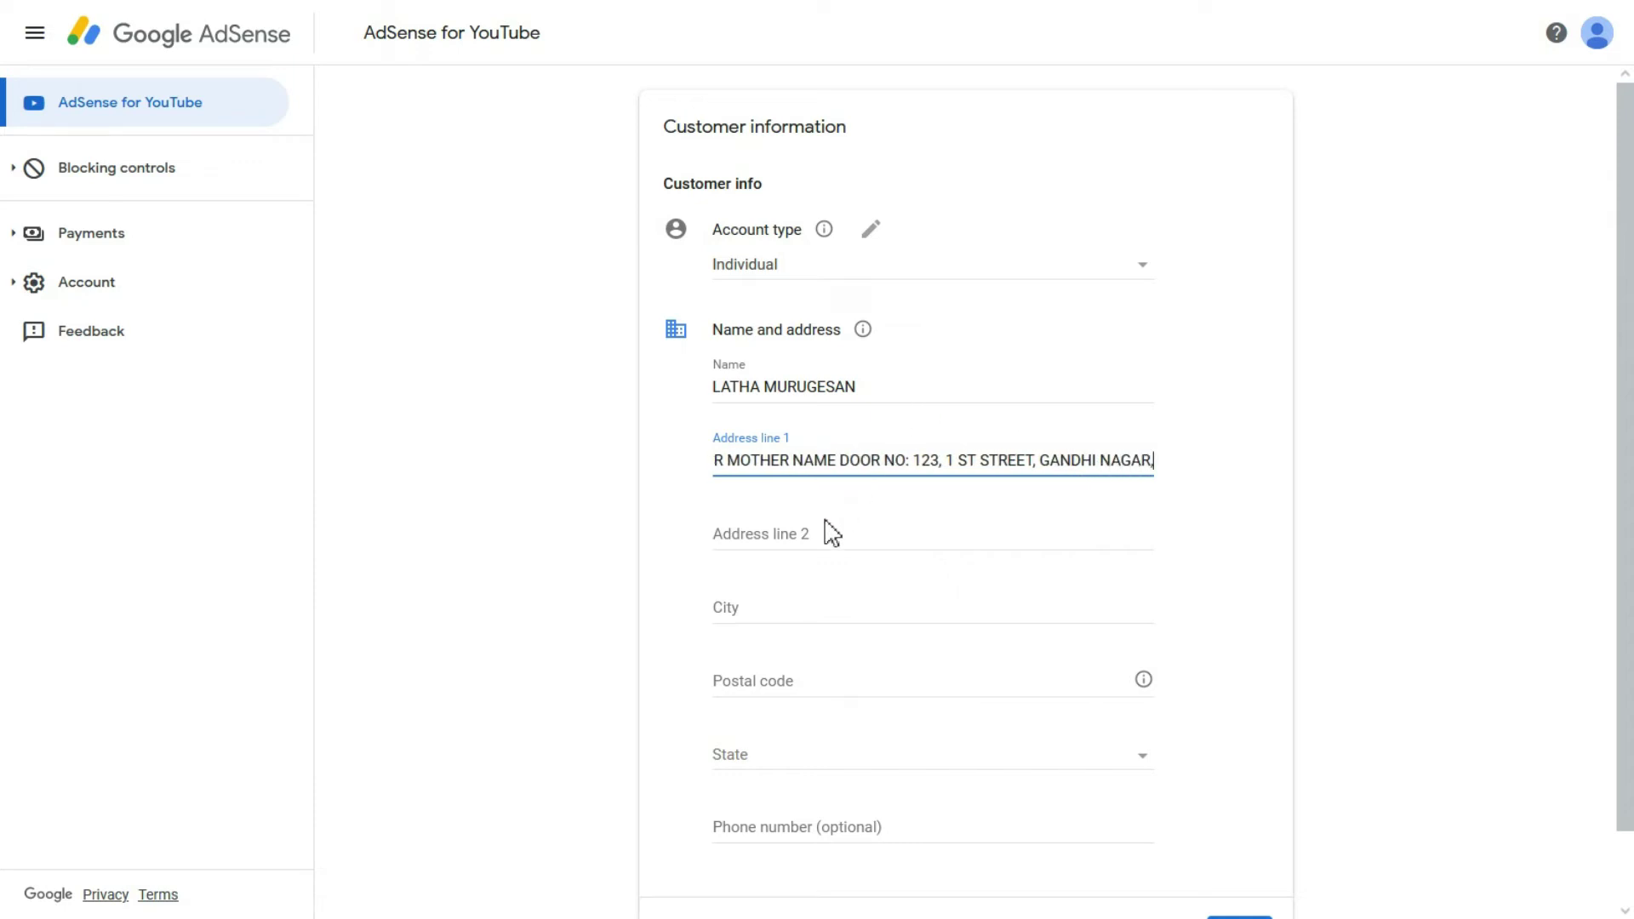
{"action": "left_click", "coordinate": [821, 536]}
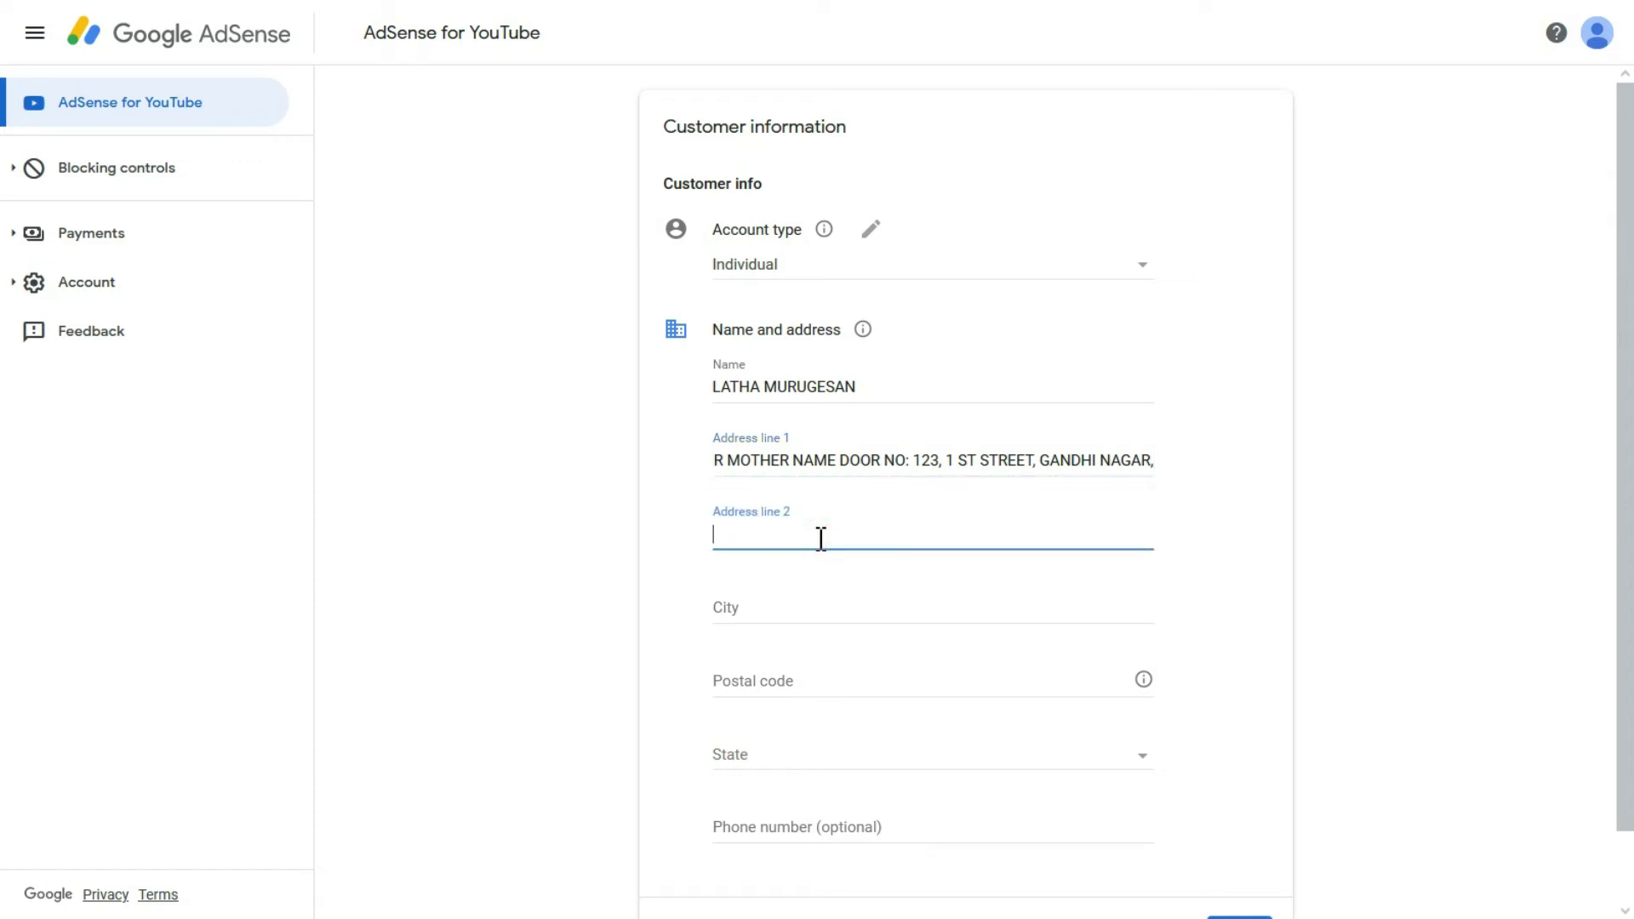
Step: Enter the city followed by a mobile number in Address line 2
{"action": "type", "text": "HYDERABAD,"}
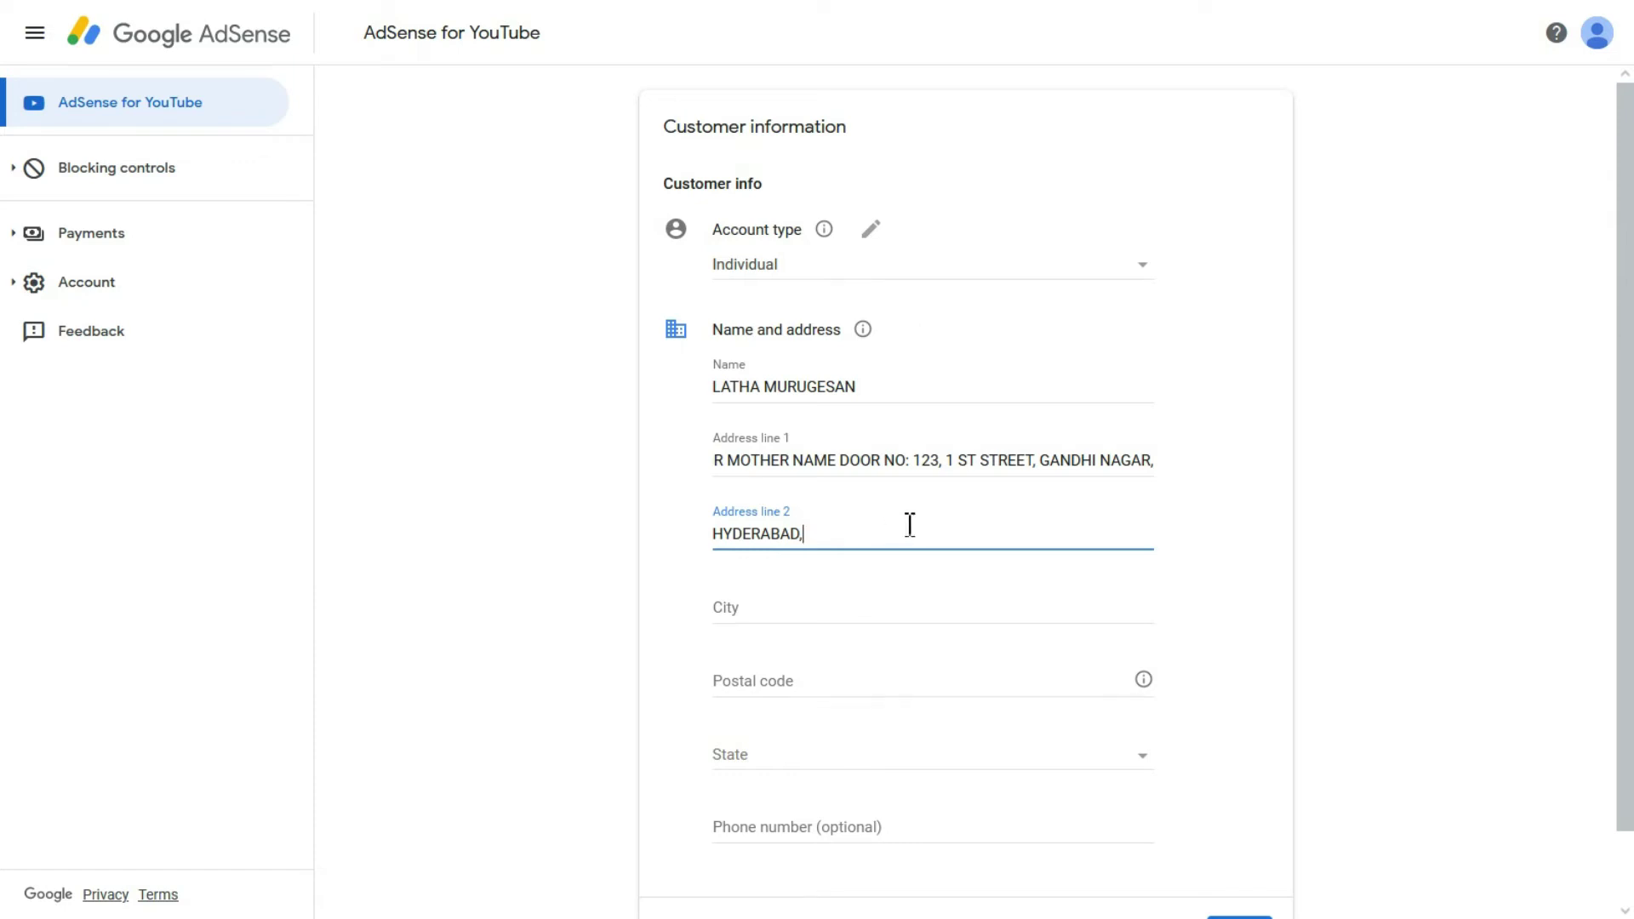
{"action": "left_click_drag", "start_coordinate": [796, 535], "coordinate": [713, 536]}
{"action": "left_click", "coordinate": [816, 540]}
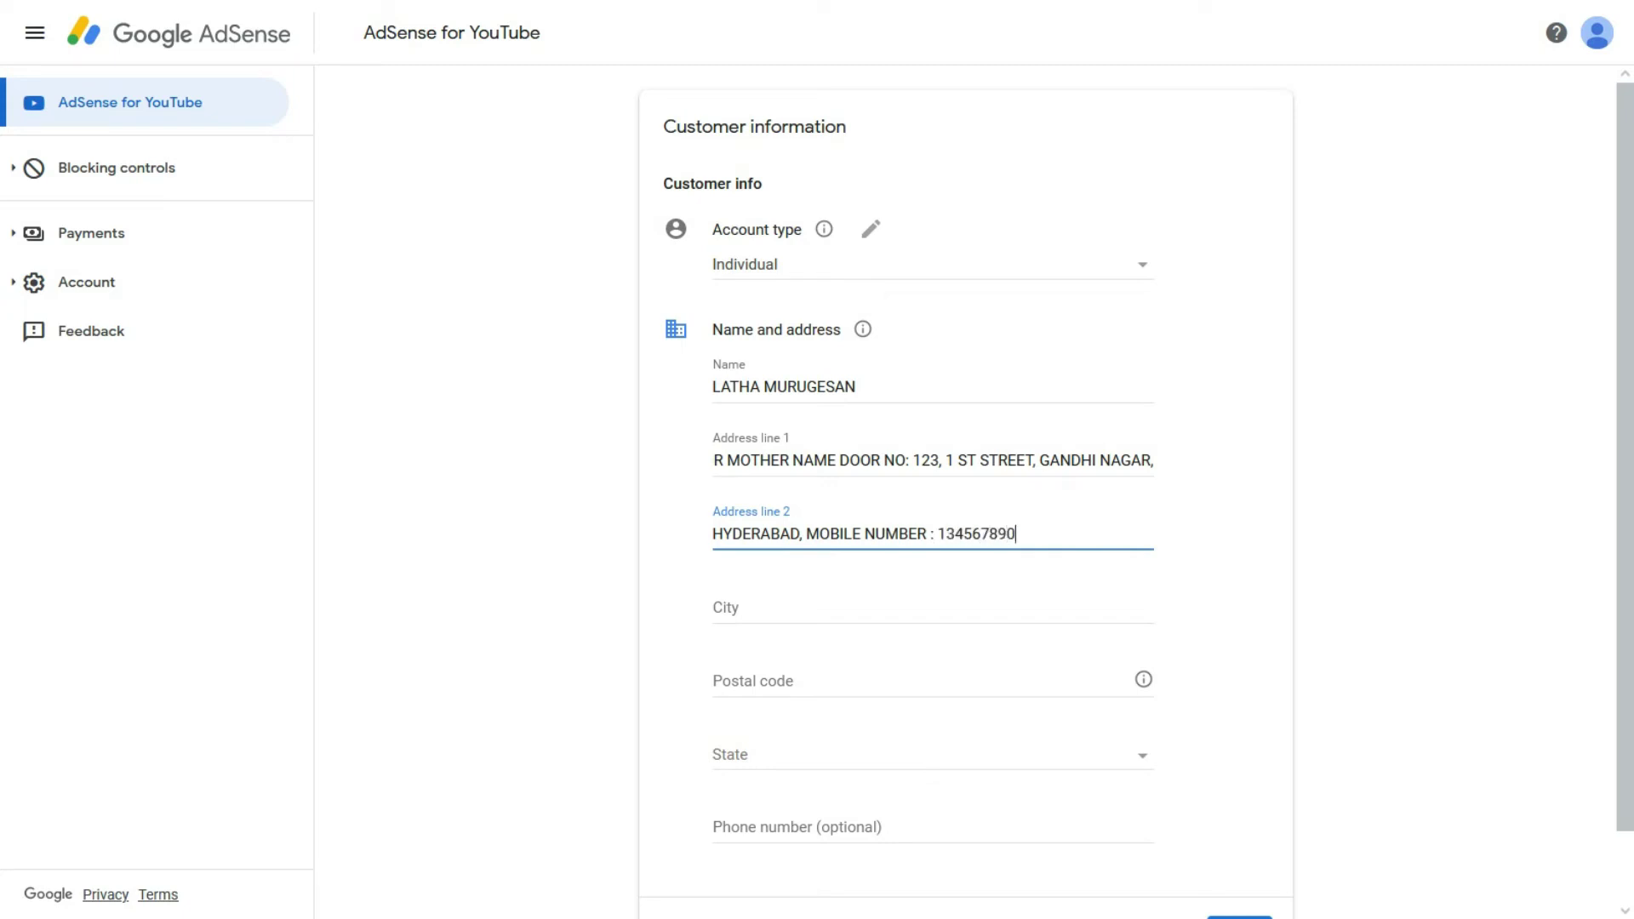
{"action": "left_click", "coordinate": [788, 459]}
{"action": "left_click_drag", "start_coordinate": [865, 387], "coordinate": [685, 394]}
{"action": "left_click", "coordinate": [717, 462]}
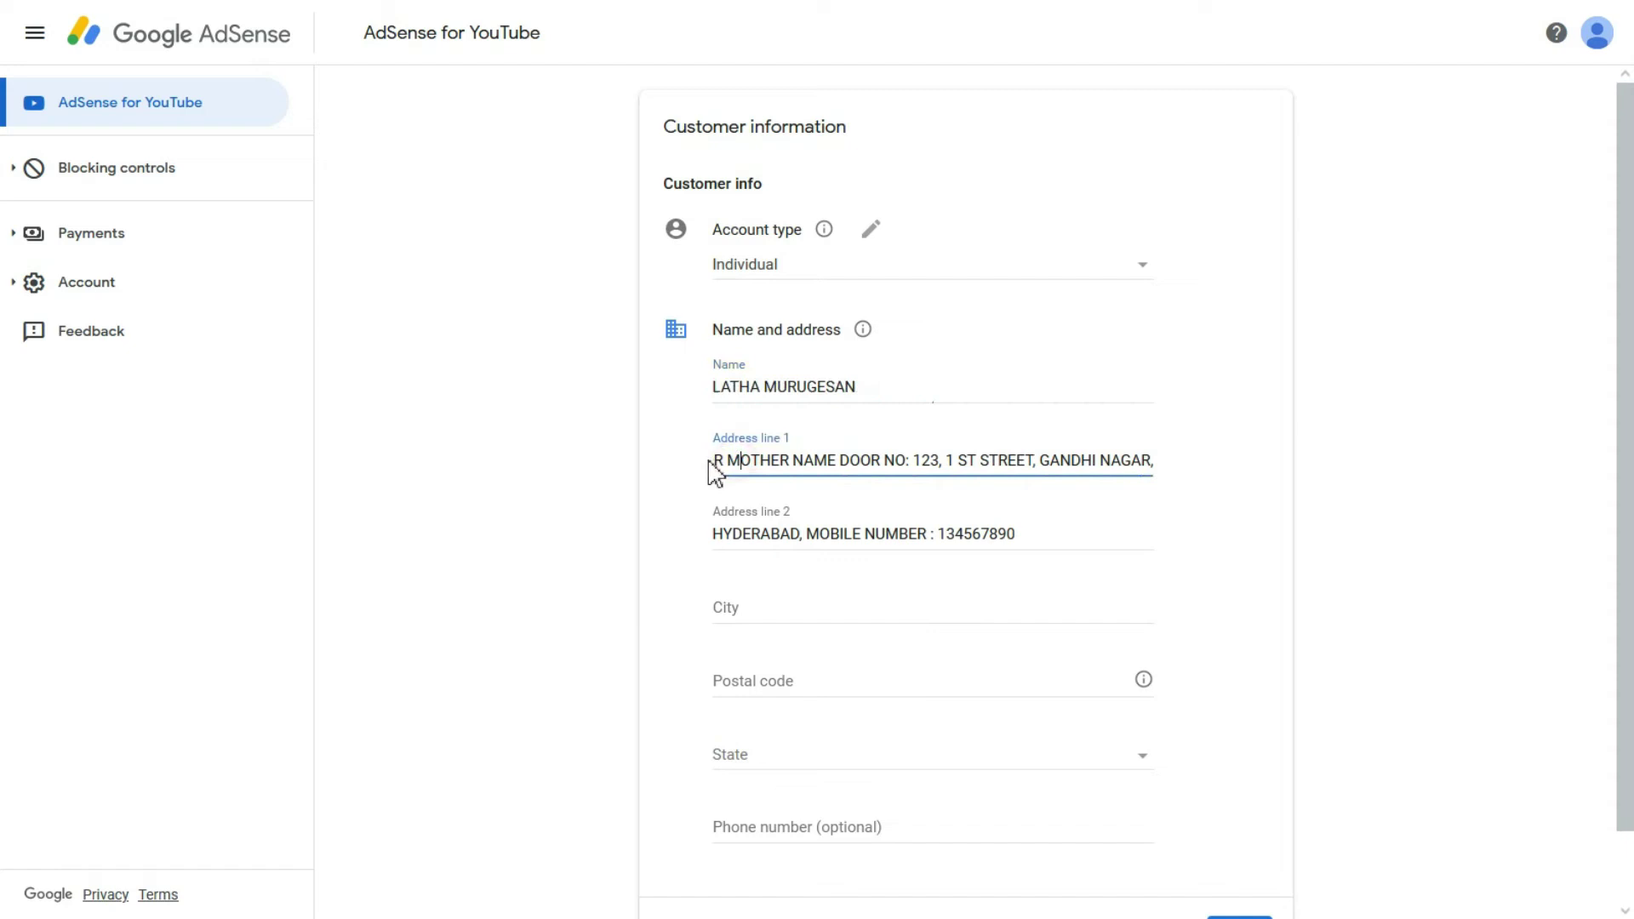
Step: Move the locality from the end of Address line 1 to the start of Address line 2
{"action": "left_click_drag", "start_coordinate": [717, 462], "coordinate": [803, 464]}
{"action": "left_click", "coordinate": [805, 464]}
{"action": "key", "text": "Left"}
{"action": "key", "text": "Left"}
{"action": "key", "text": "Left"}
{"action": "key", "text": "Left"}
{"action": "key", "text": "Left"}
{"action": "key", "text": "Left"}
{"action": "key", "text": "Left"}
{"action": "key", "text": "Left"}
{"action": "key", "text": "Left"}
{"action": "key", "text": "Left"}
{"action": "key", "text": "Left"}
{"action": "key", "text": "Left"}
{"action": "key", "text": "Left"}
{"action": "key", "text": "Left"}
{"action": "key", "text": "Left"}
{"action": "key", "text": "Left"}
{"action": "key", "text": "Left"}
{"action": "key", "text": "Left"}
{"action": "key", "text": "Left"}
{"action": "key", "text": "Left"}
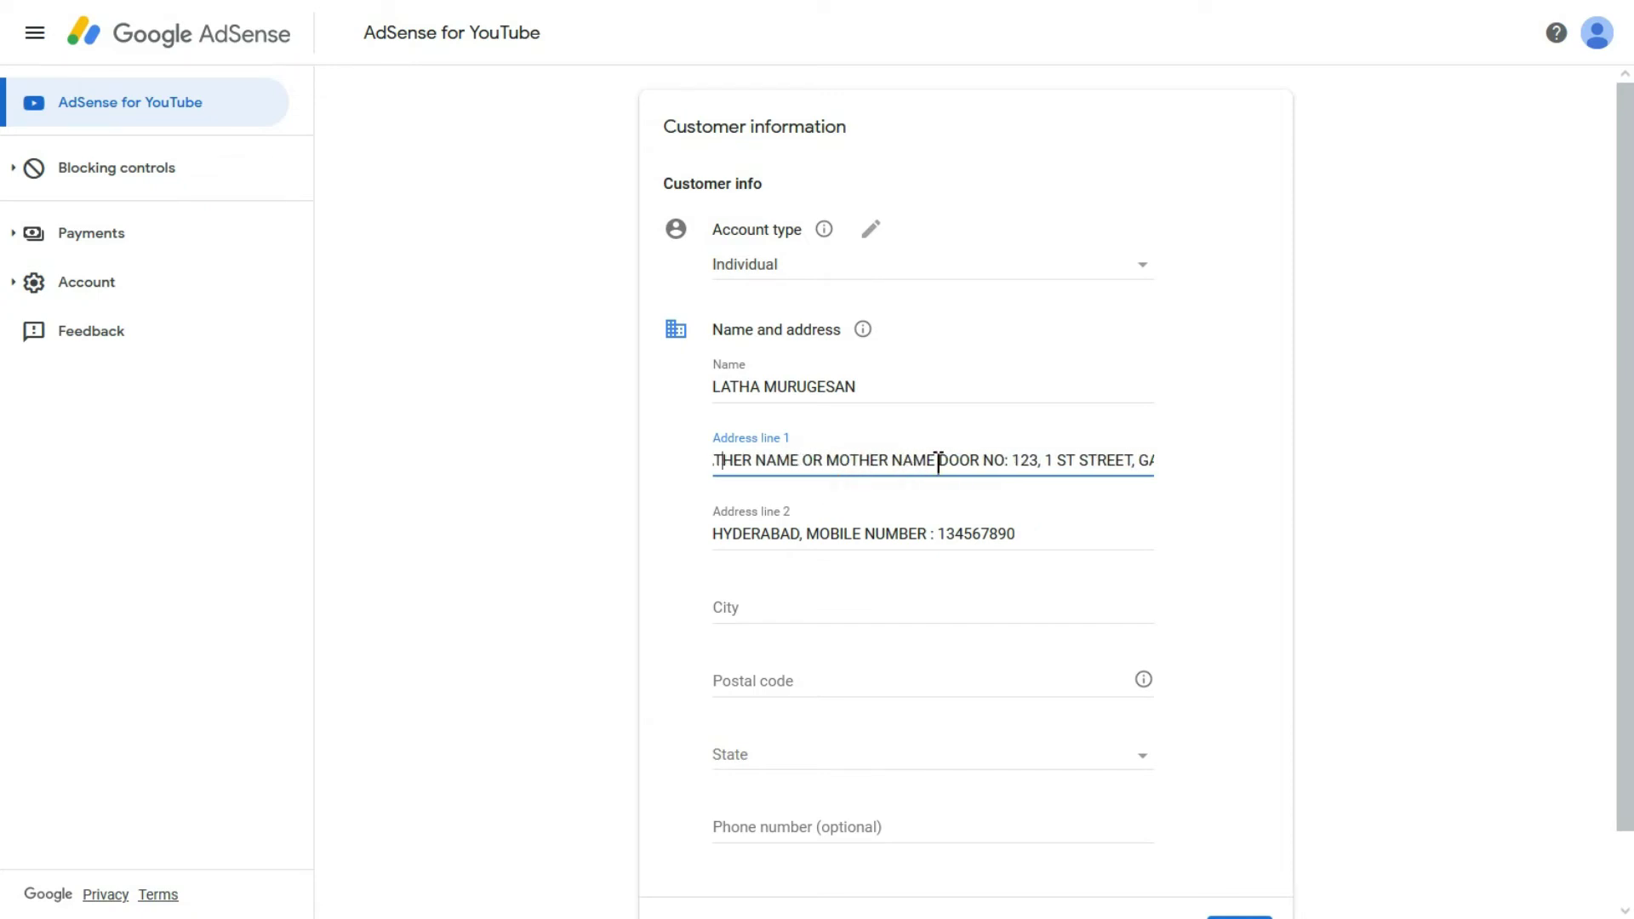
{"action": "key", "text": "Right"}
{"action": "key", "text": "Right"}
{"action": "key", "text": "Right"}
{"action": "key", "text": "Right"}
{"action": "key", "text": "Right"}
{"action": "key", "text": "Right"}
{"action": "key", "text": "Right"}
{"action": "key", "text": "Right"}
{"action": "key", "text": "Right"}
{"action": "key", "text": "Right"}
{"action": "key", "text": "Right"}
{"action": "key", "text": "Right"}
{"action": "key", "text": "Right"}
{"action": "key", "text": "Right"}
{"action": "key", "text": "Right"}
{"action": "key", "text": "Right"}
{"action": "key", "text": "Right"}
{"action": "key", "text": "Right"}
{"action": "key", "text": "Right"}
{"action": "key", "text": "Right"}
{"action": "key", "text": "Right"}
{"action": "key", "text": "Right"}
{"action": "key", "text": "Right"}
{"action": "key", "text": "Right"}
{"action": "key", "text": "Right"}
{"action": "key", "text": "Right"}
{"action": "key", "text": "Right"}
{"action": "key", "text": "Right"}
{"action": "key", "text": "Right"}
{"action": "key", "text": "Right"}
{"action": "key", "text": "Right"}
{"action": "key", "text": "Right"}
{"action": "key", "text": "Right"}
{"action": "key", "text": "Right"}
{"action": "key", "text": "Right"}
{"action": "left_click_drag", "start_coordinate": [1041, 464], "coordinate": [1162, 460]}
{"action": "key", "text": "ctrl+c"}
{"action": "key", "text": "BackSpace"}
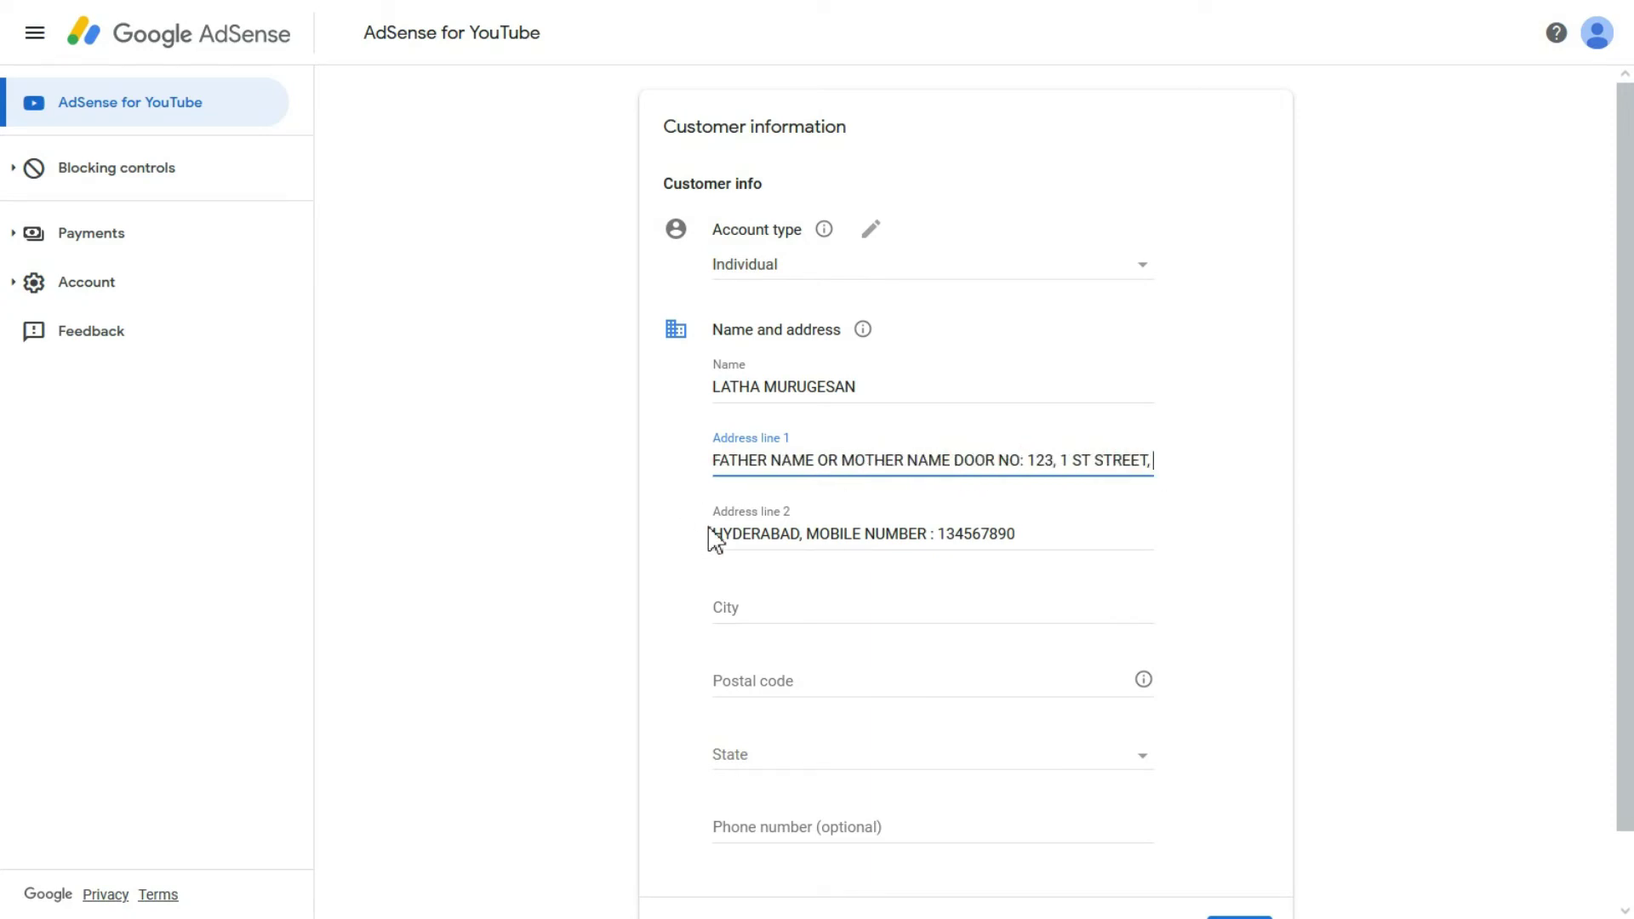
{"action": "double_click", "coordinate": [754, 536]}
{"action": "left_click", "coordinate": [754, 534]}
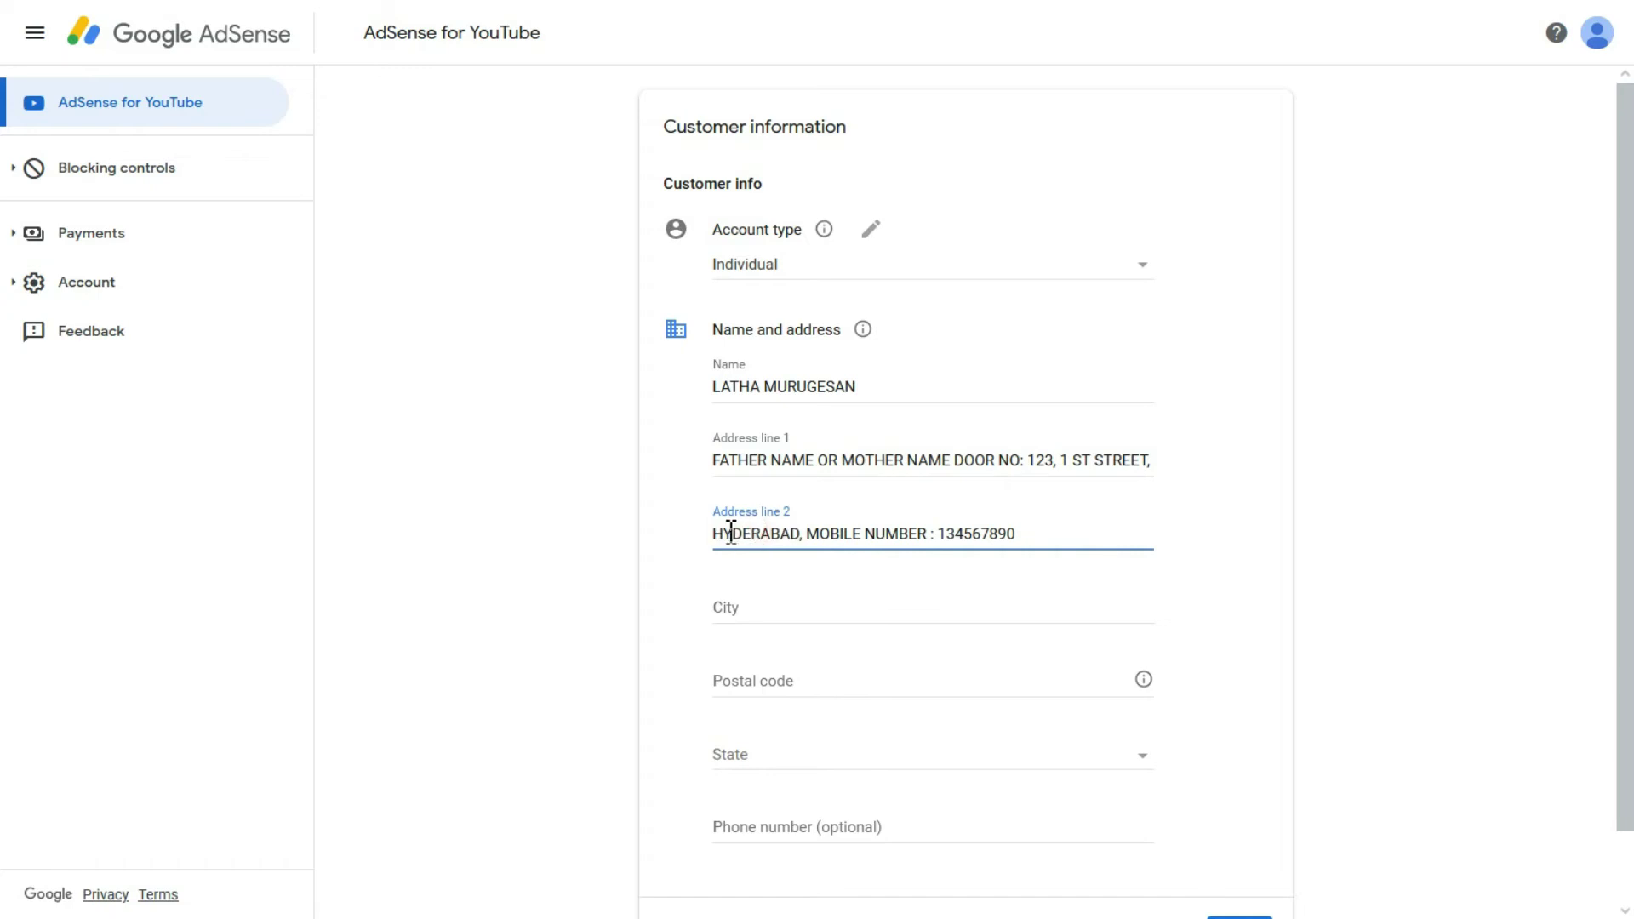
{"action": "key", "text": "ctrl+v"}
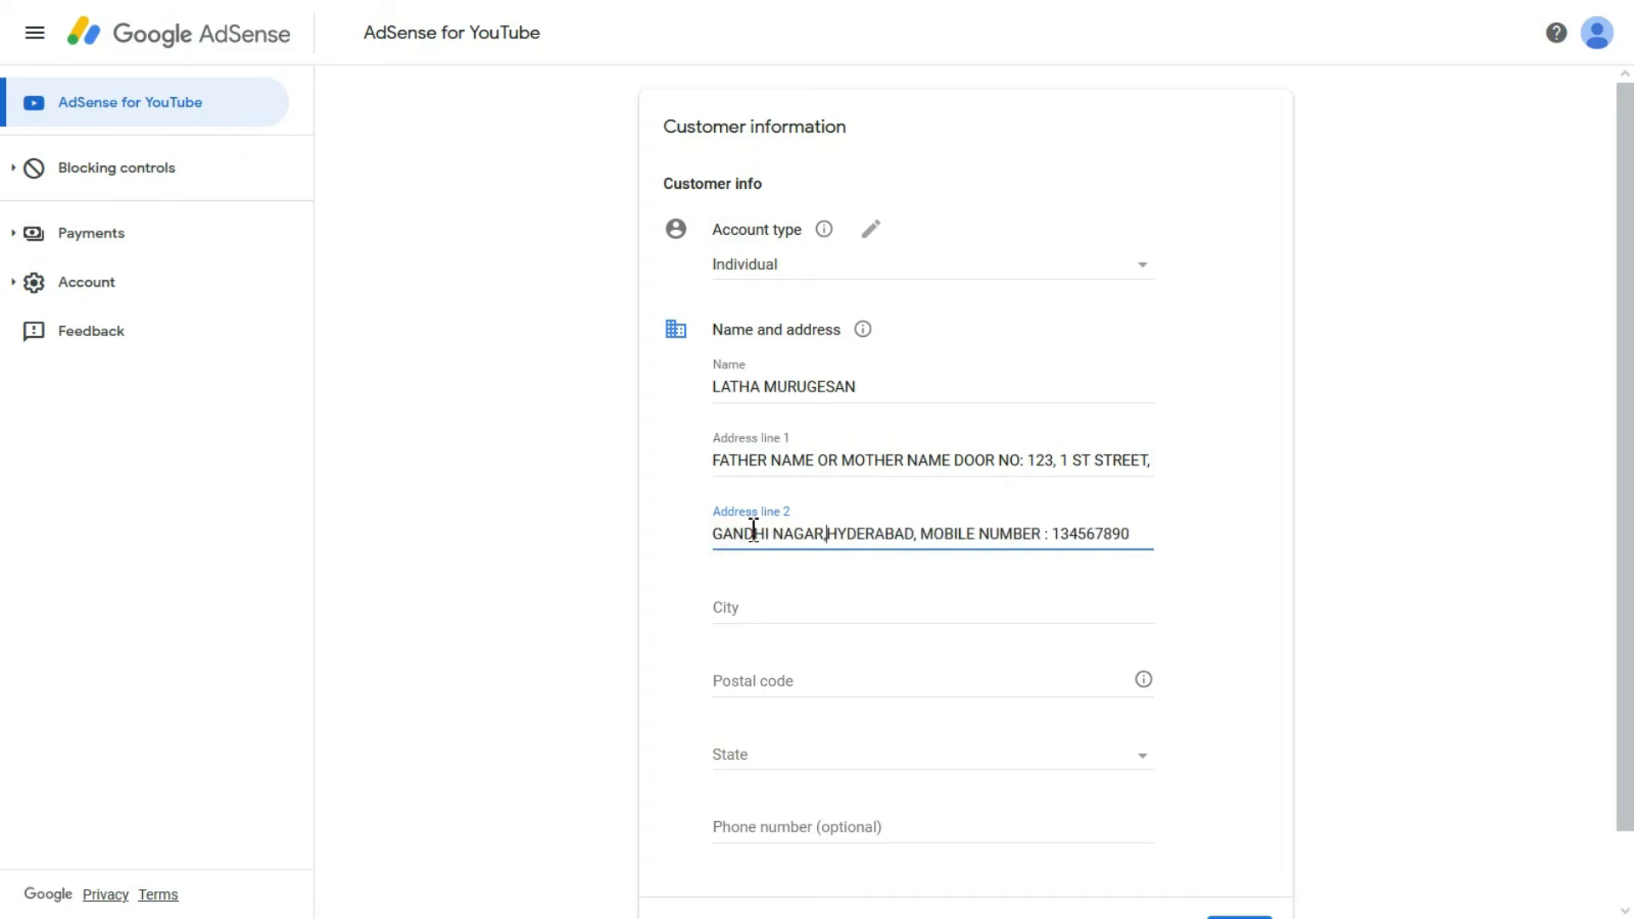
{"action": "left_click_drag", "start_coordinate": [947, 535], "coordinate": [1125, 534]}
{"action": "left_click", "coordinate": [1125, 535]}
Step: Copy HYDERABAD from Address line 2 into the City field
{"action": "left_click", "coordinate": [800, 606]}
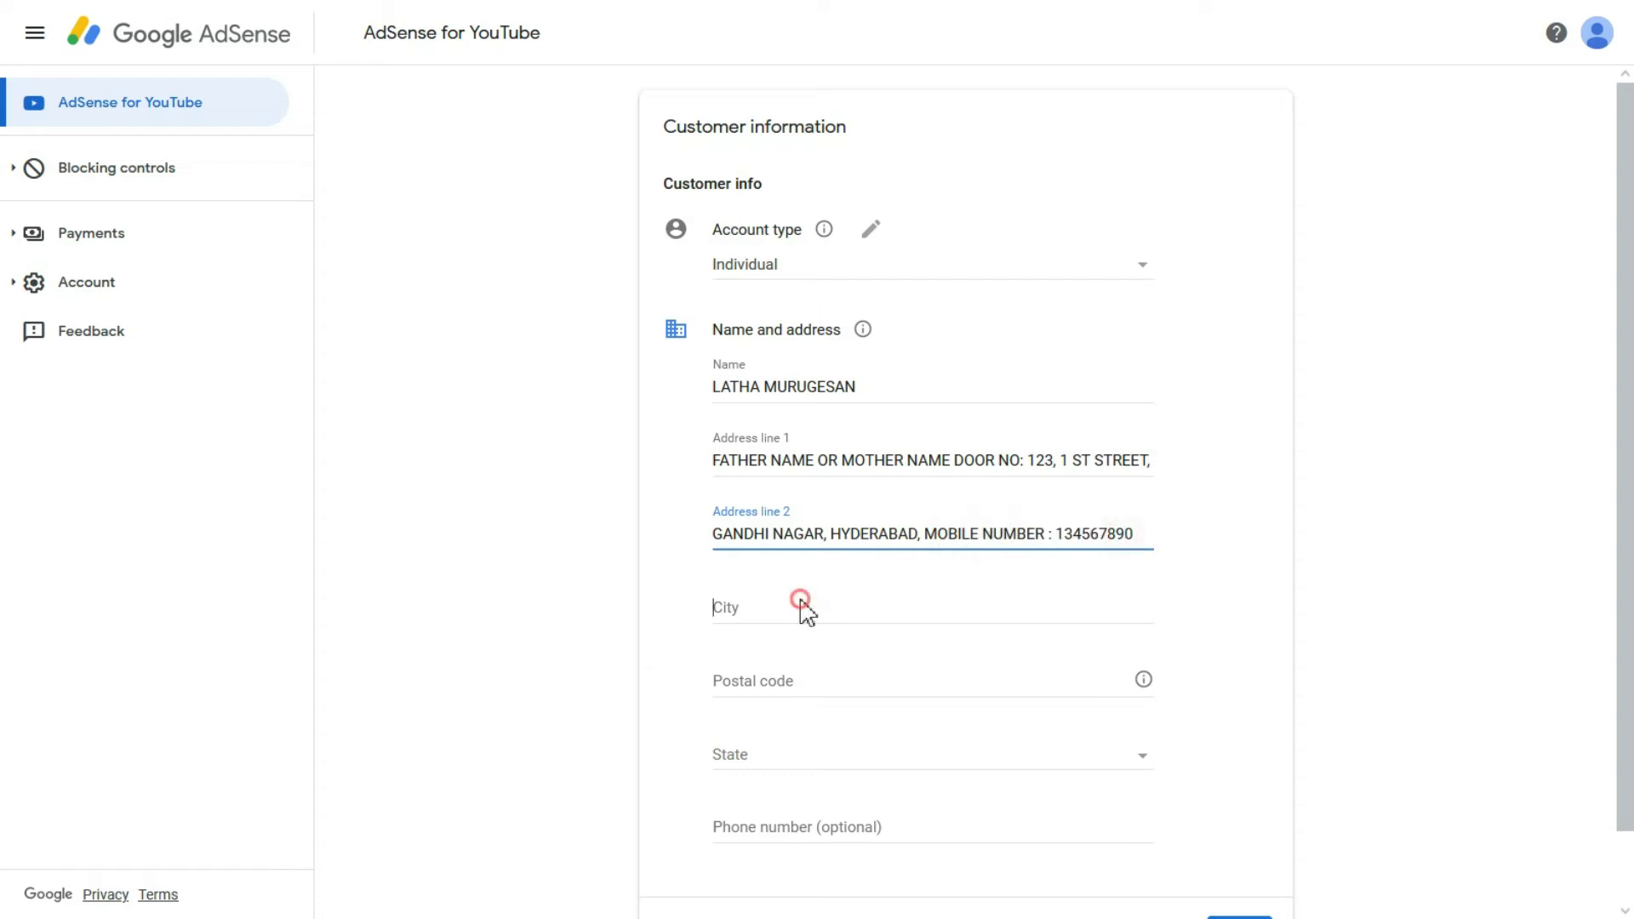
{"action": "left_click", "coordinate": [842, 535]}
{"action": "double_click", "coordinate": [843, 534]}
{"action": "left_click", "coordinate": [879, 534]}
{"action": "double_click", "coordinate": [838, 535]}
{"action": "key", "text": "ctrl+c"}
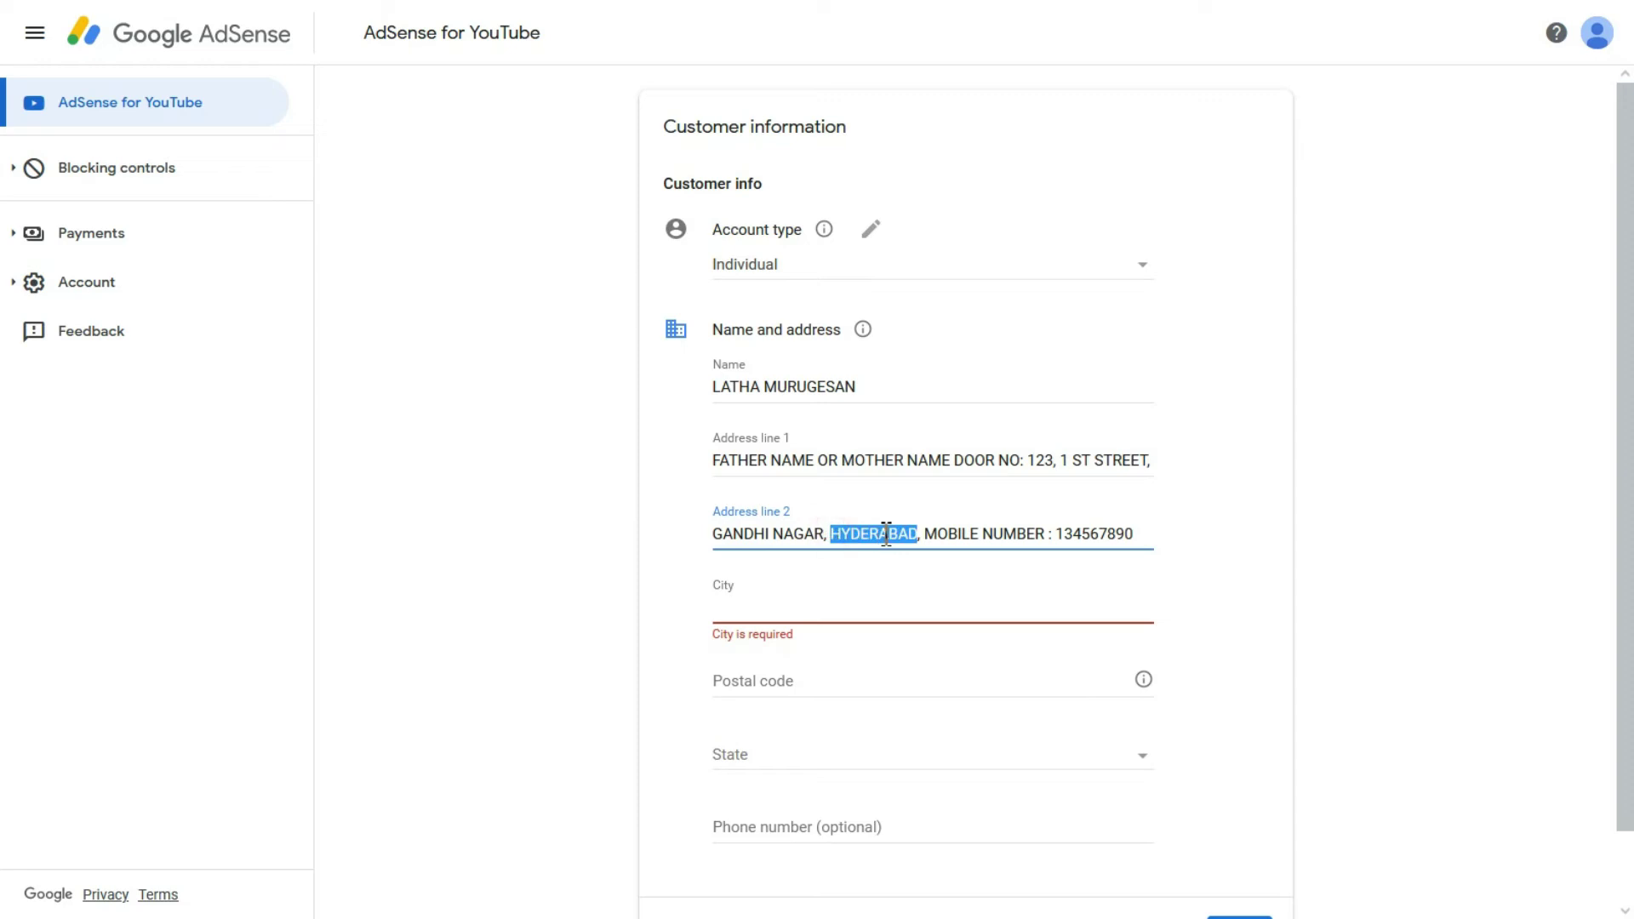
{"action": "left_click", "coordinate": [718, 607]}
{"action": "key", "text": "ctrl+v"}
{"action": "left_click", "coordinate": [689, 624]}
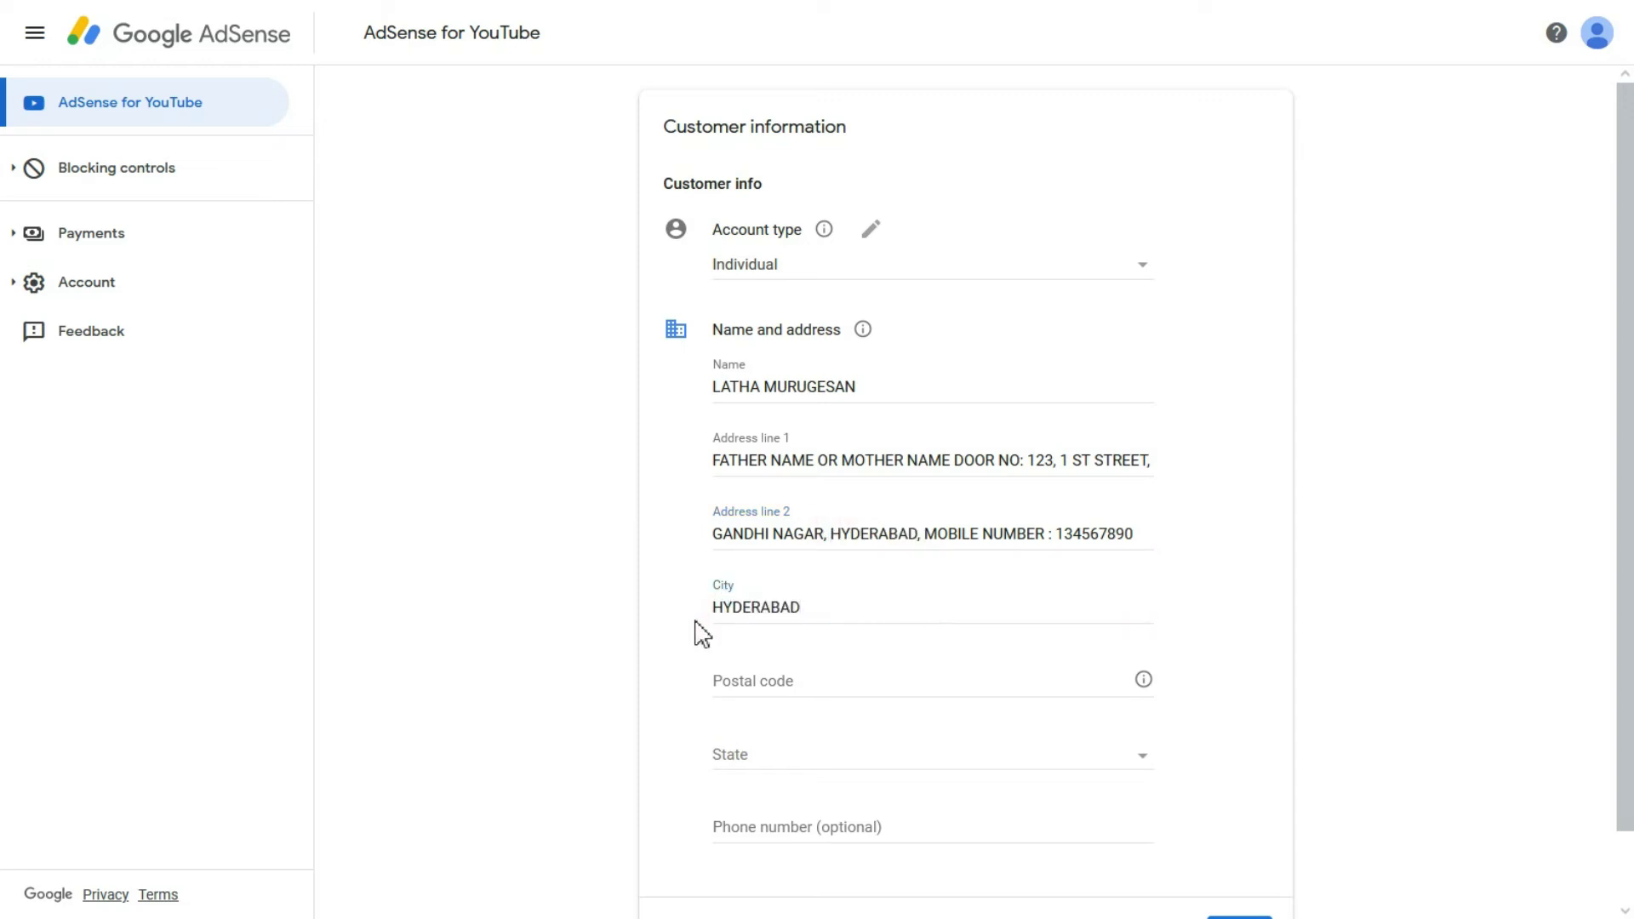
{"action": "scroll", "coordinate": [815, 608], "scroll_direction": "down", "scroll_amount": 1}
{"action": "left_click", "coordinate": [815, 608]}
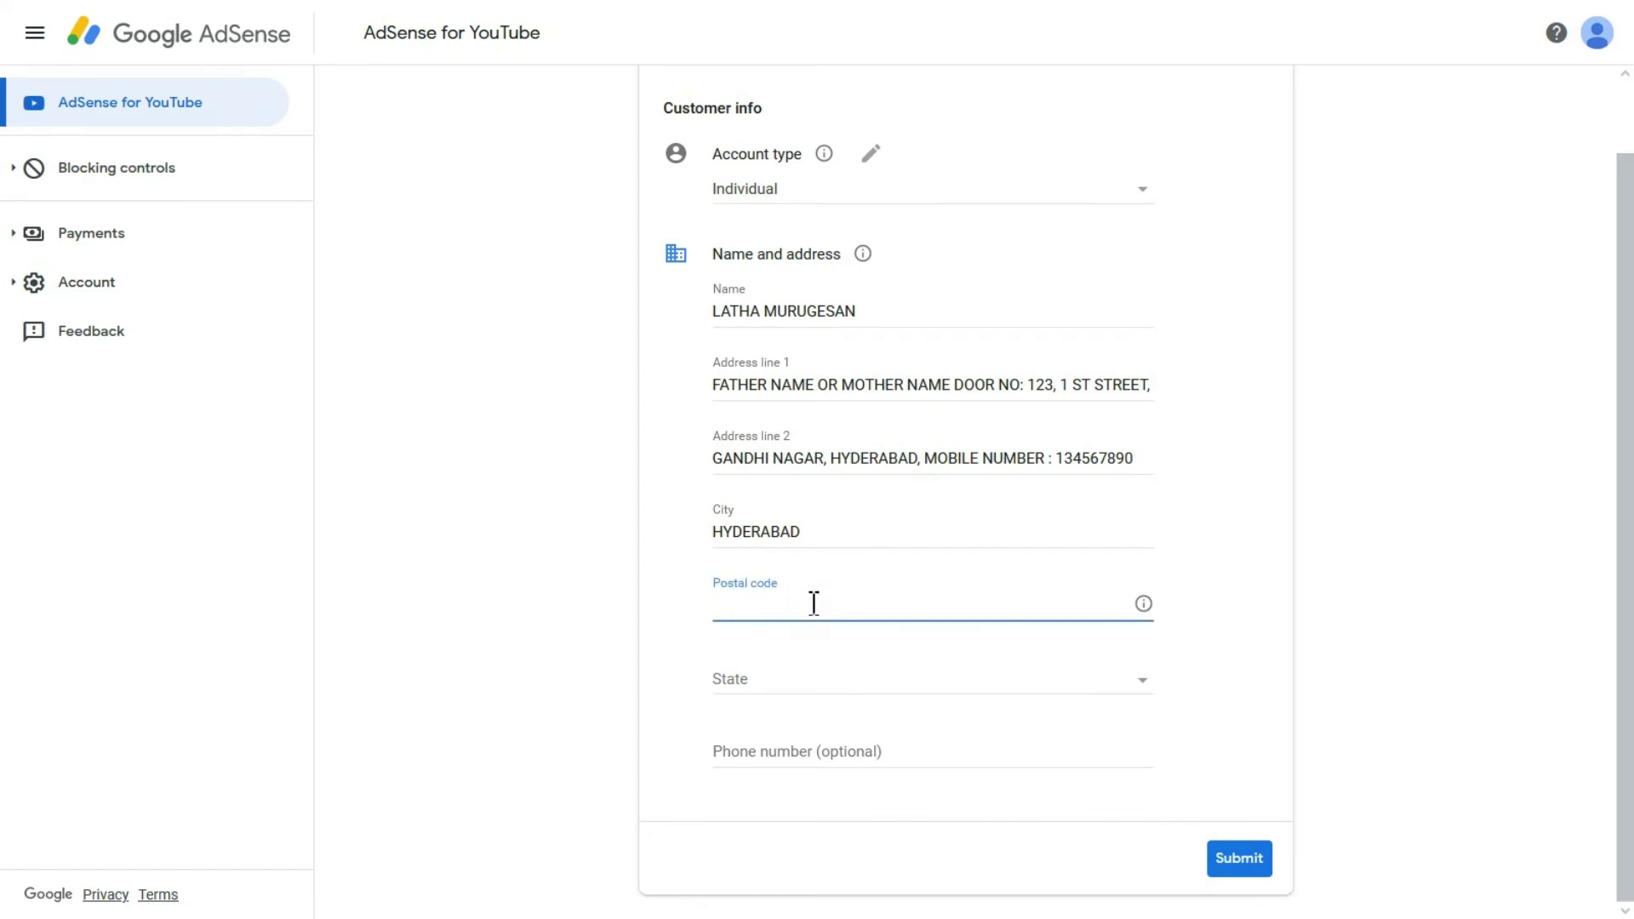
Step: Enter the postal code and pick a state from the State dropdown
{"action": "type", "text": "123456"}
{"action": "left_click", "coordinate": [790, 679]}
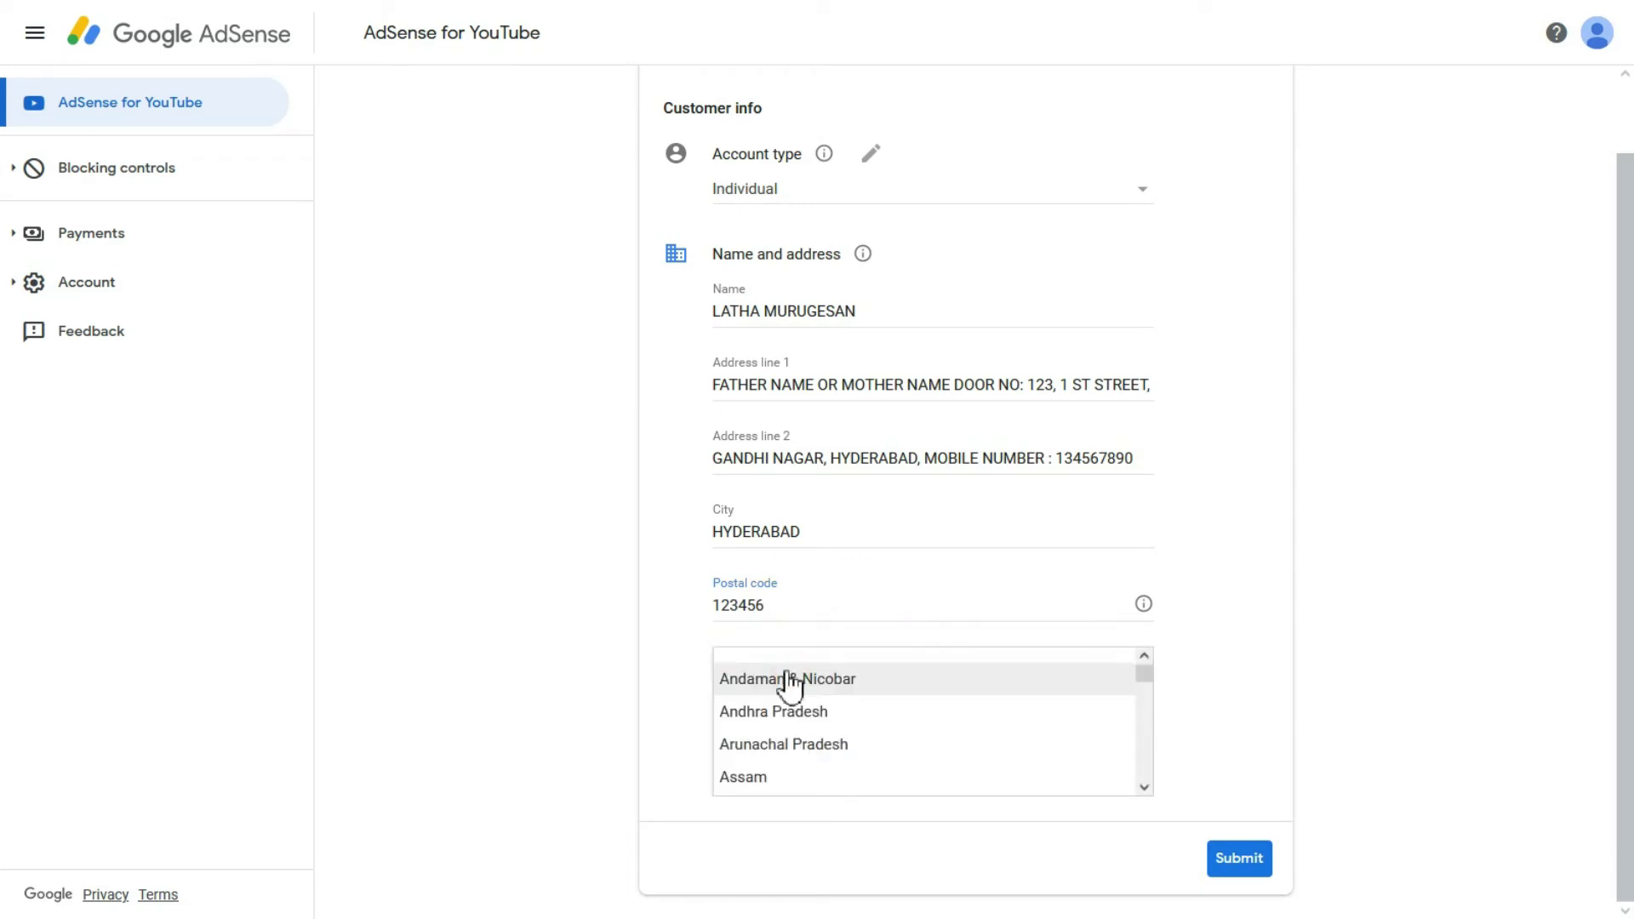
{"action": "left_click", "coordinate": [778, 712]}
{"action": "left_click", "coordinate": [778, 679]}
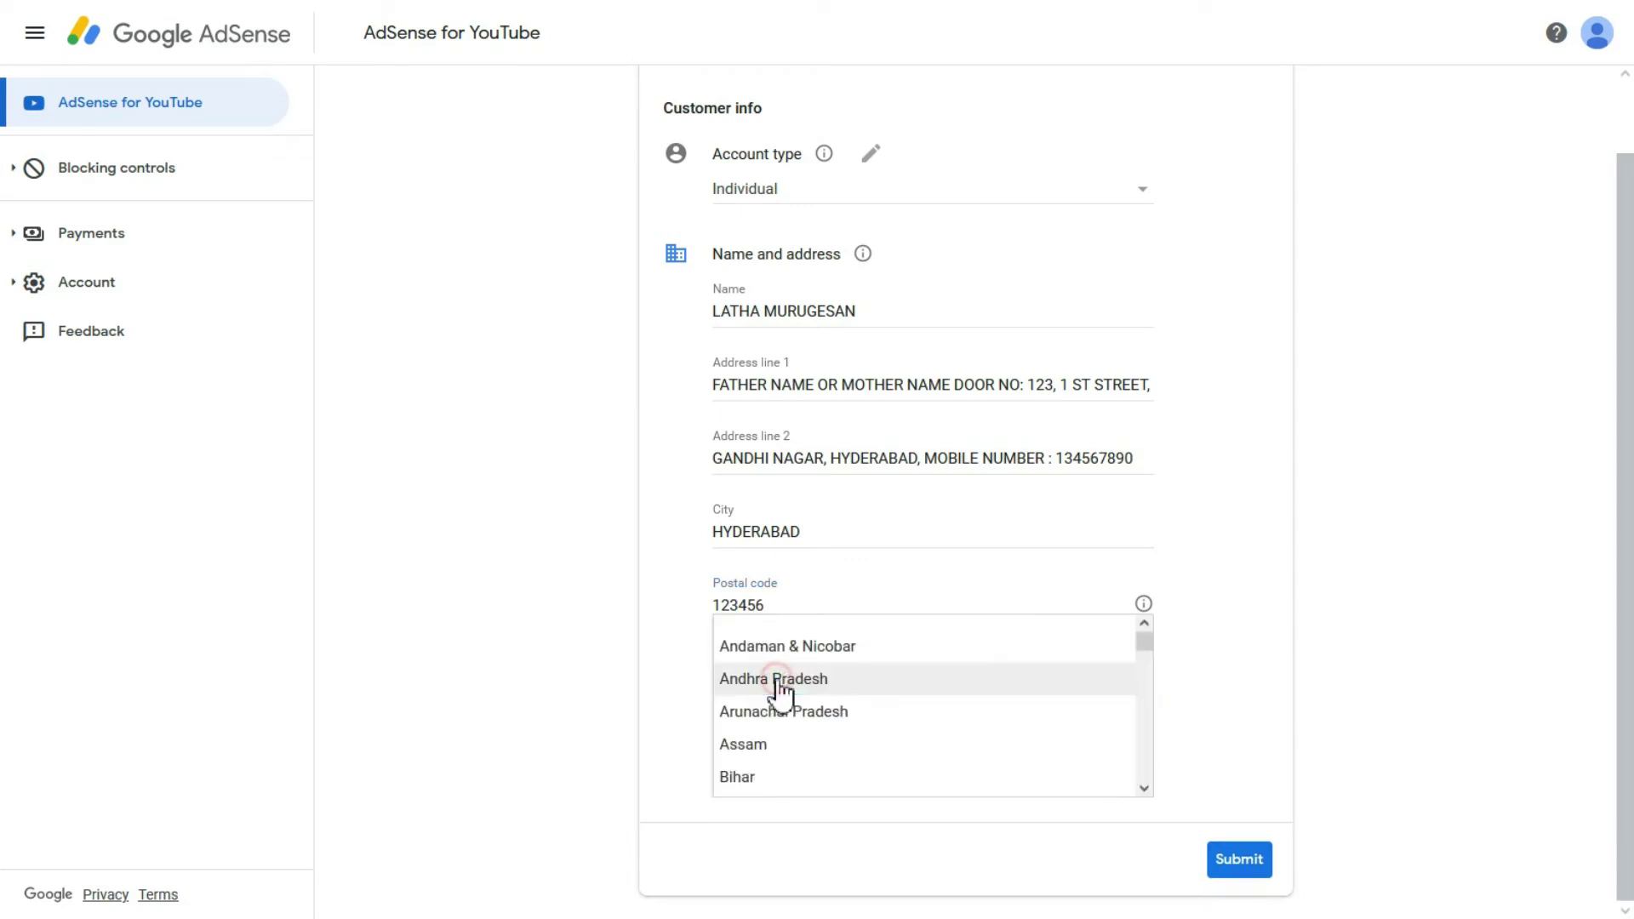
{"action": "scroll", "coordinate": [777, 722], "scroll_direction": "down", "scroll_amount": 10}
{"action": "scroll", "coordinate": [781, 758], "scroll_direction": "down", "scroll_amount": 1}
{"action": "left_click", "coordinate": [783, 781]}
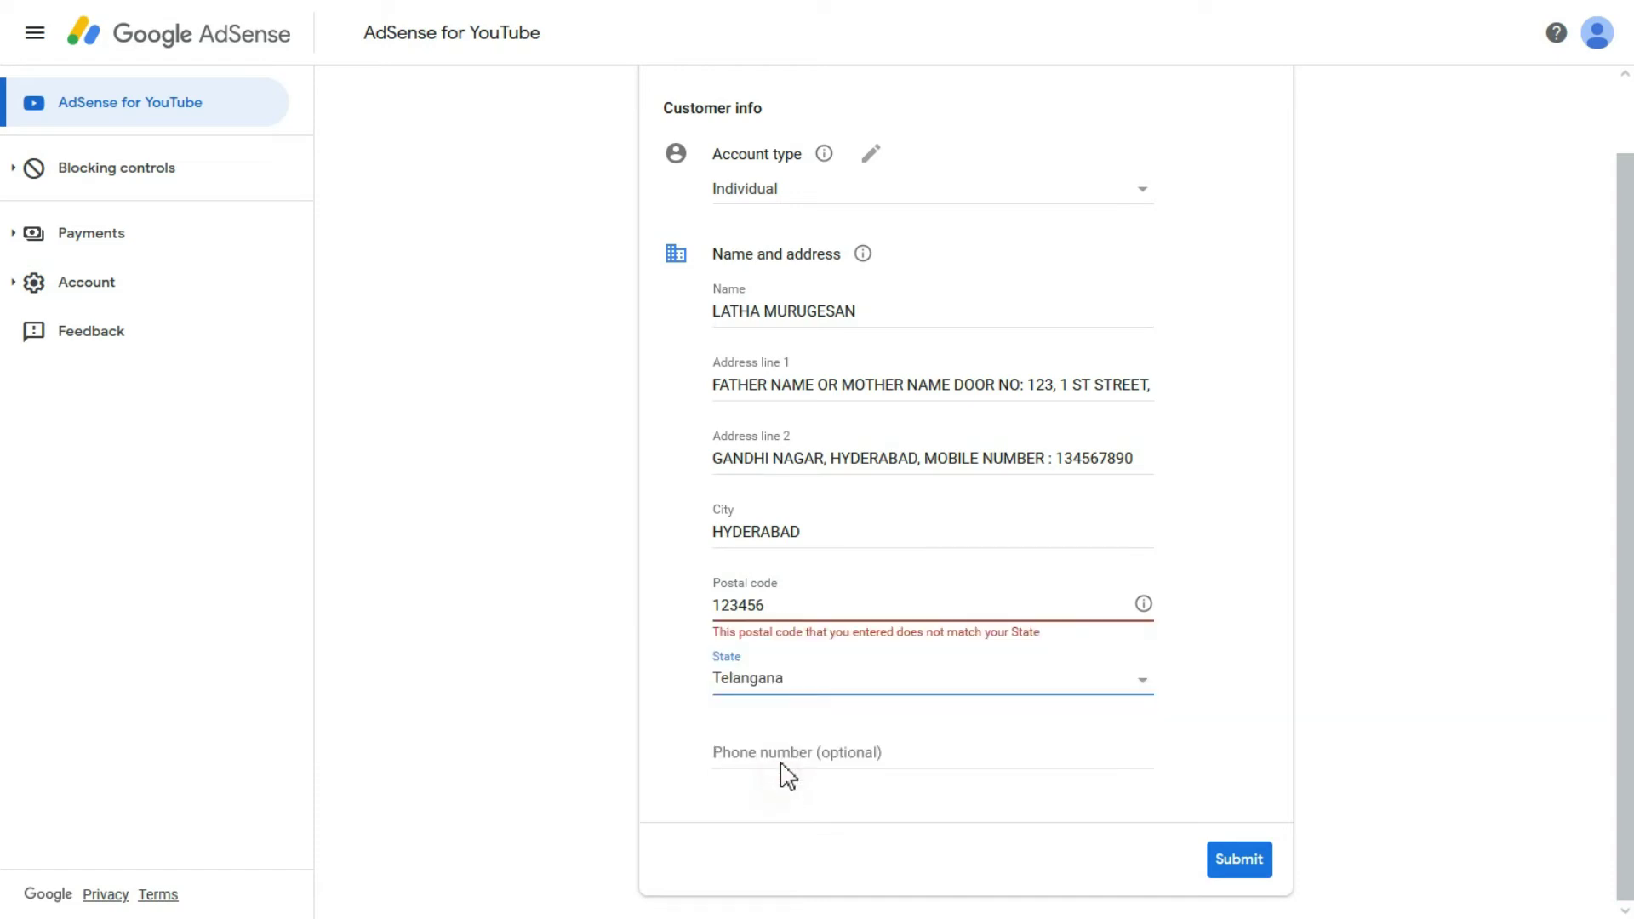
Step: Settle on Andhra Pradesh as the state and move to the optional phone number
{"action": "left_click", "coordinate": [781, 696]}
{"action": "left_click", "coordinate": [773, 658]}
{"action": "left_click", "coordinate": [782, 688]}
{"action": "scroll", "coordinate": [784, 613], "scroll_direction": "up", "scroll_amount": 5}
{"action": "left_click", "coordinate": [788, 686]}
{"action": "left_click", "coordinate": [773, 620]}
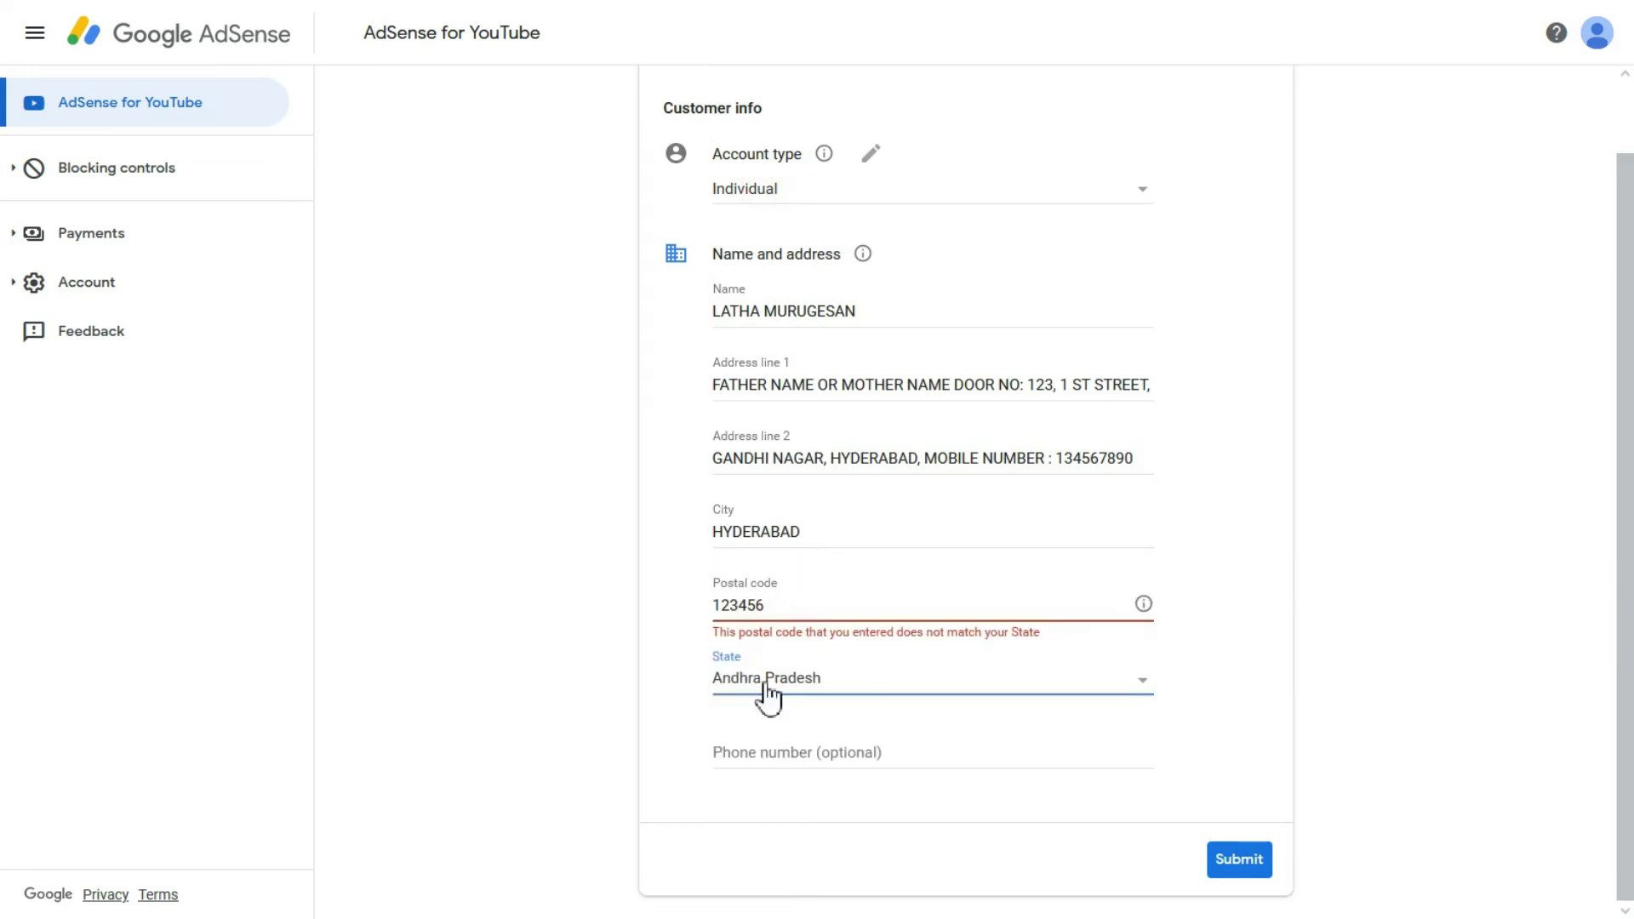
{"action": "left_click", "coordinate": [902, 752]}
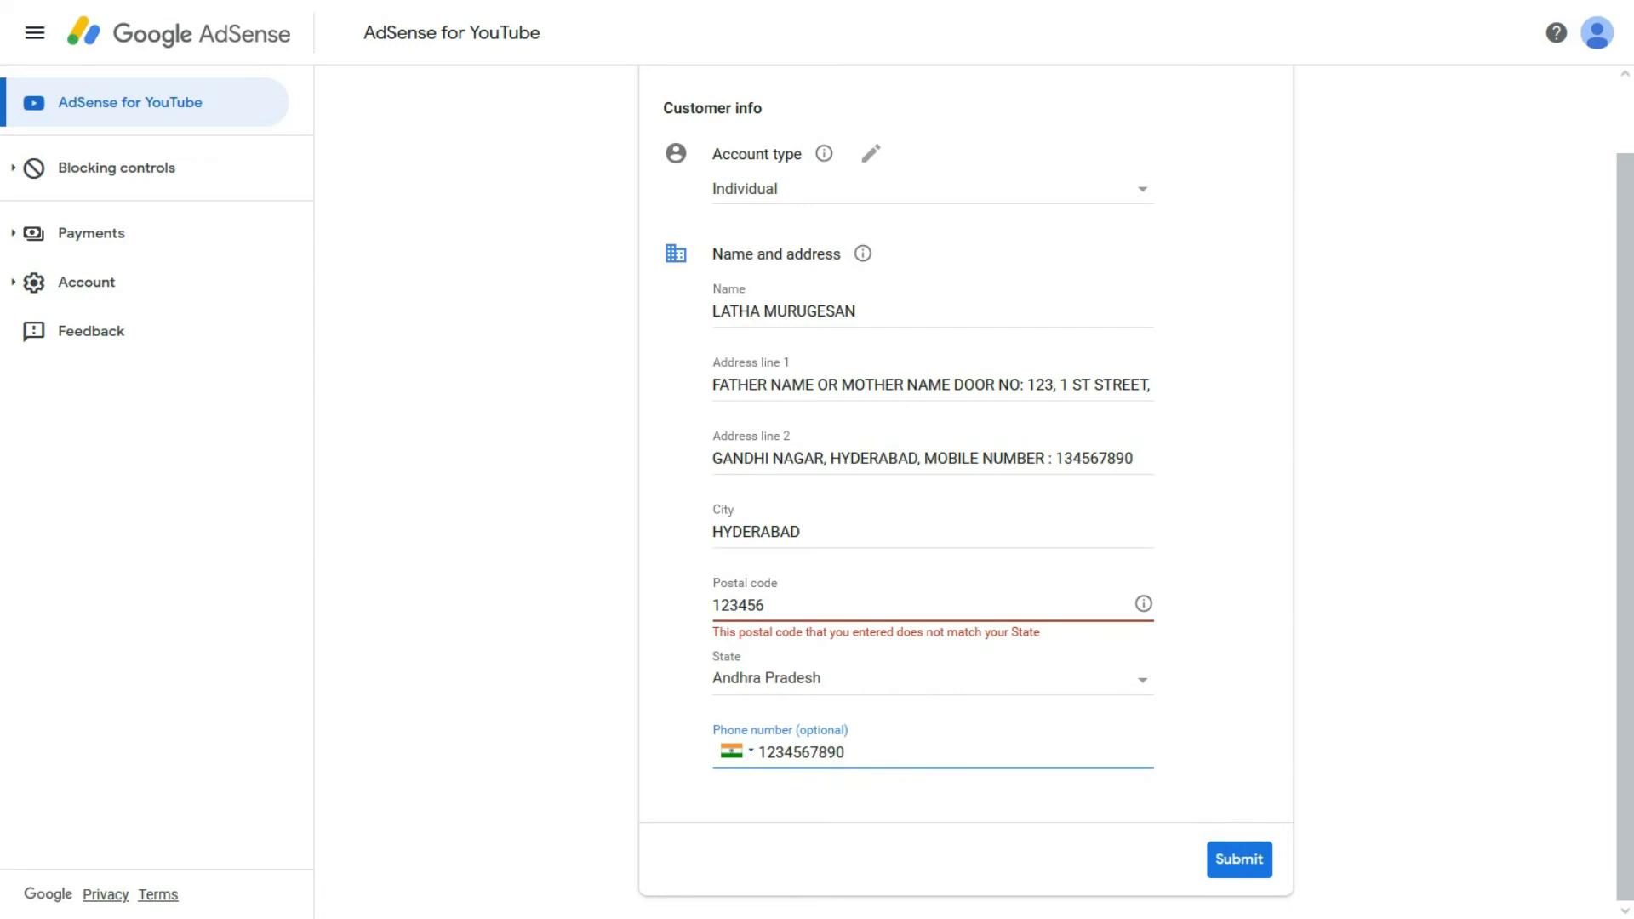
Step: Review the name, both address lines and City entries, then submit the customer information
{"action": "scroll", "coordinate": [838, 376], "scroll_direction": "up", "scroll_amount": 1}
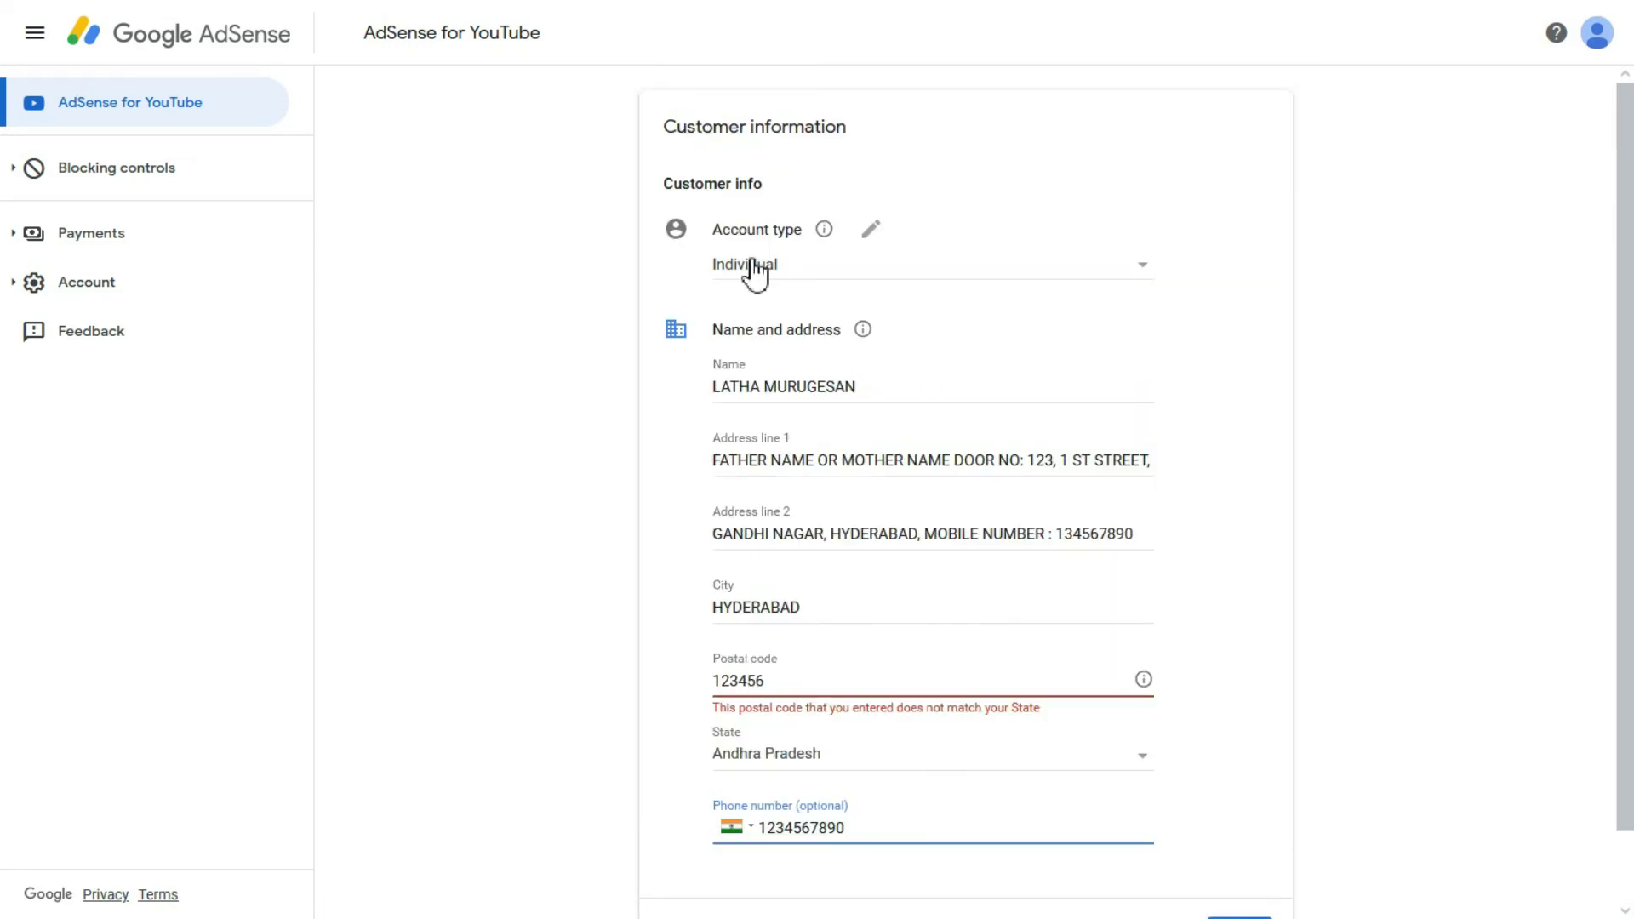
{"action": "left_click_drag", "start_coordinate": [869, 388], "coordinate": [700, 401]}
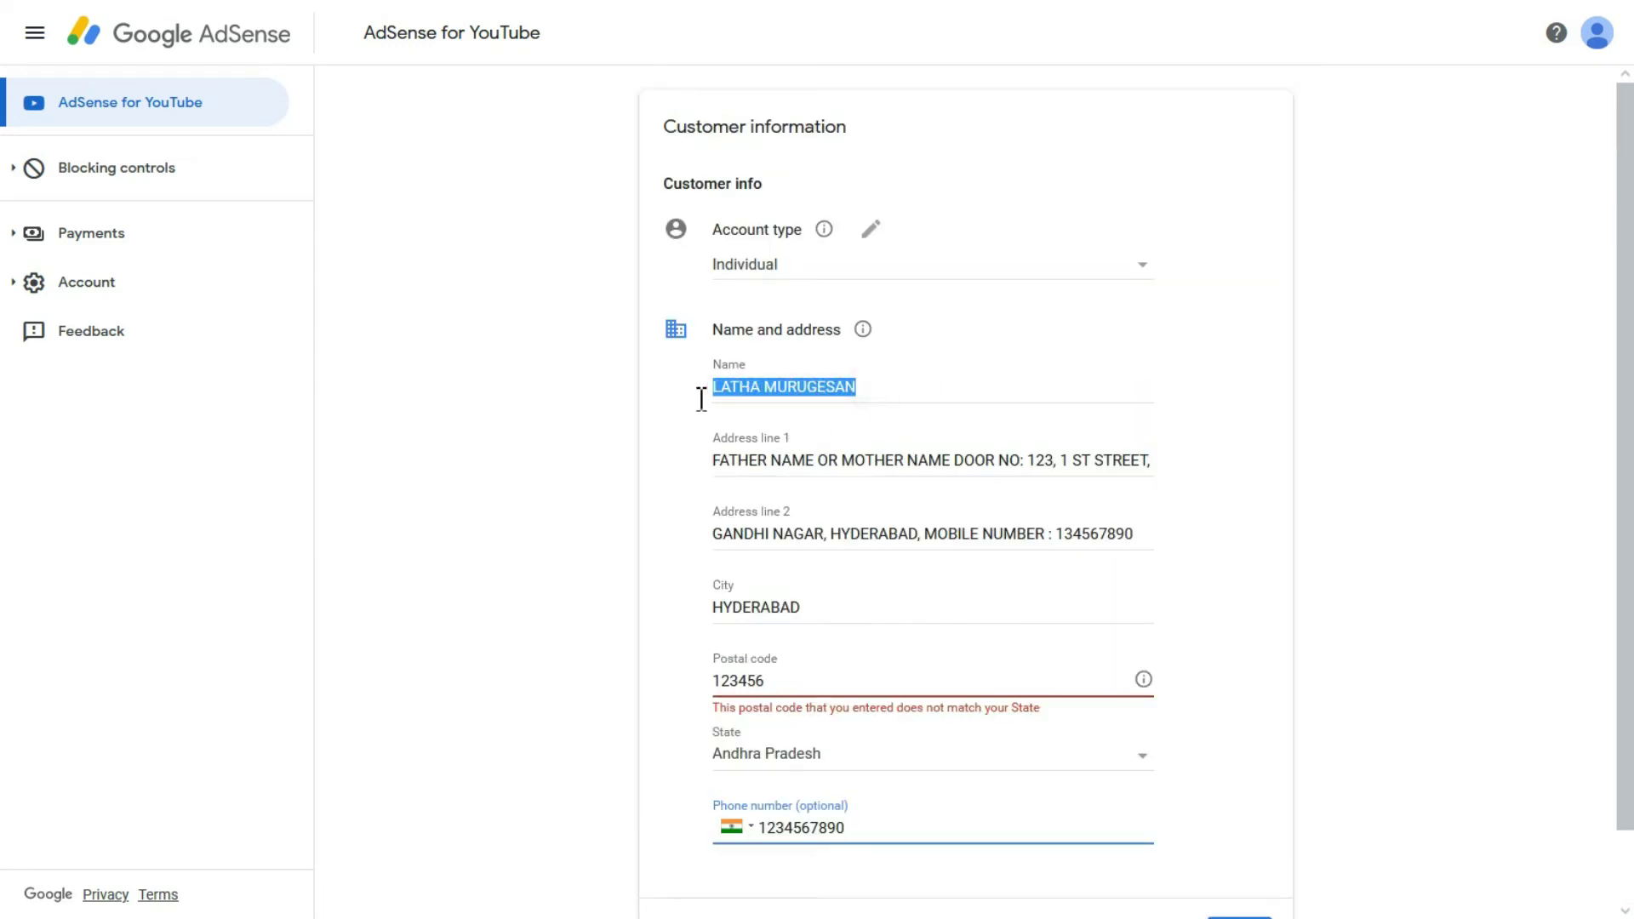
{"action": "left_click", "coordinate": [724, 461]}
{"action": "left_click_drag", "start_coordinate": [718, 461], "coordinate": [915, 464]}
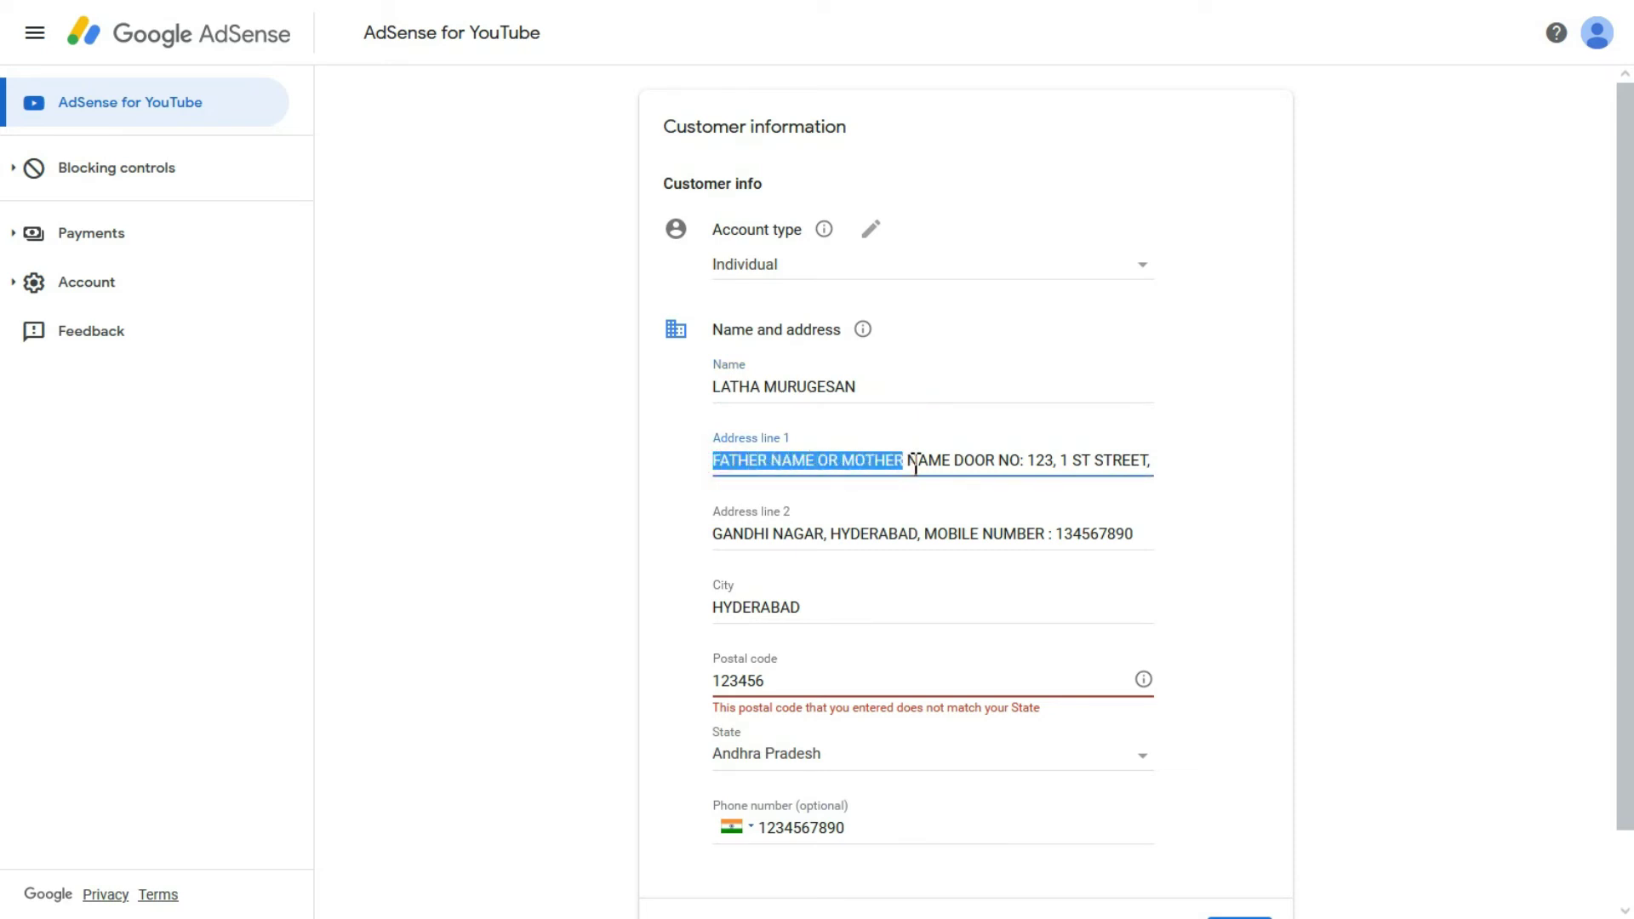
{"action": "left_click", "coordinate": [967, 460]}
{"action": "left_click_drag", "start_coordinate": [1027, 460], "coordinate": [1065, 460]}
{"action": "left_click", "coordinate": [1089, 460]}
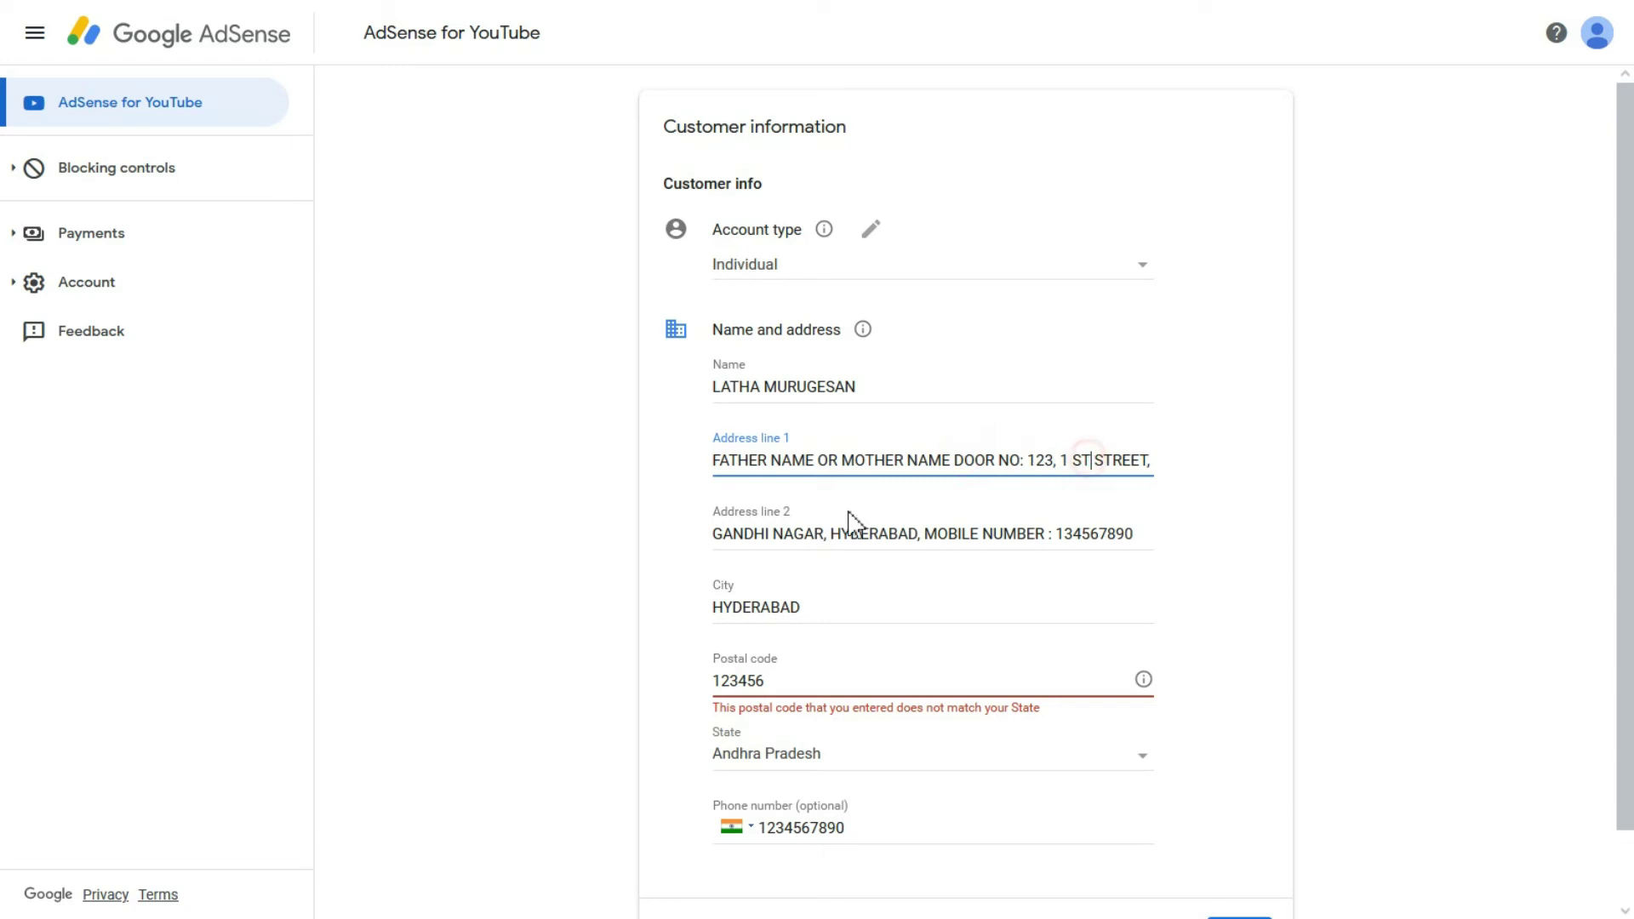
{"action": "left_click_drag", "start_coordinate": [715, 536], "coordinate": [911, 536]}
{"action": "left_click", "coordinate": [902, 535]}
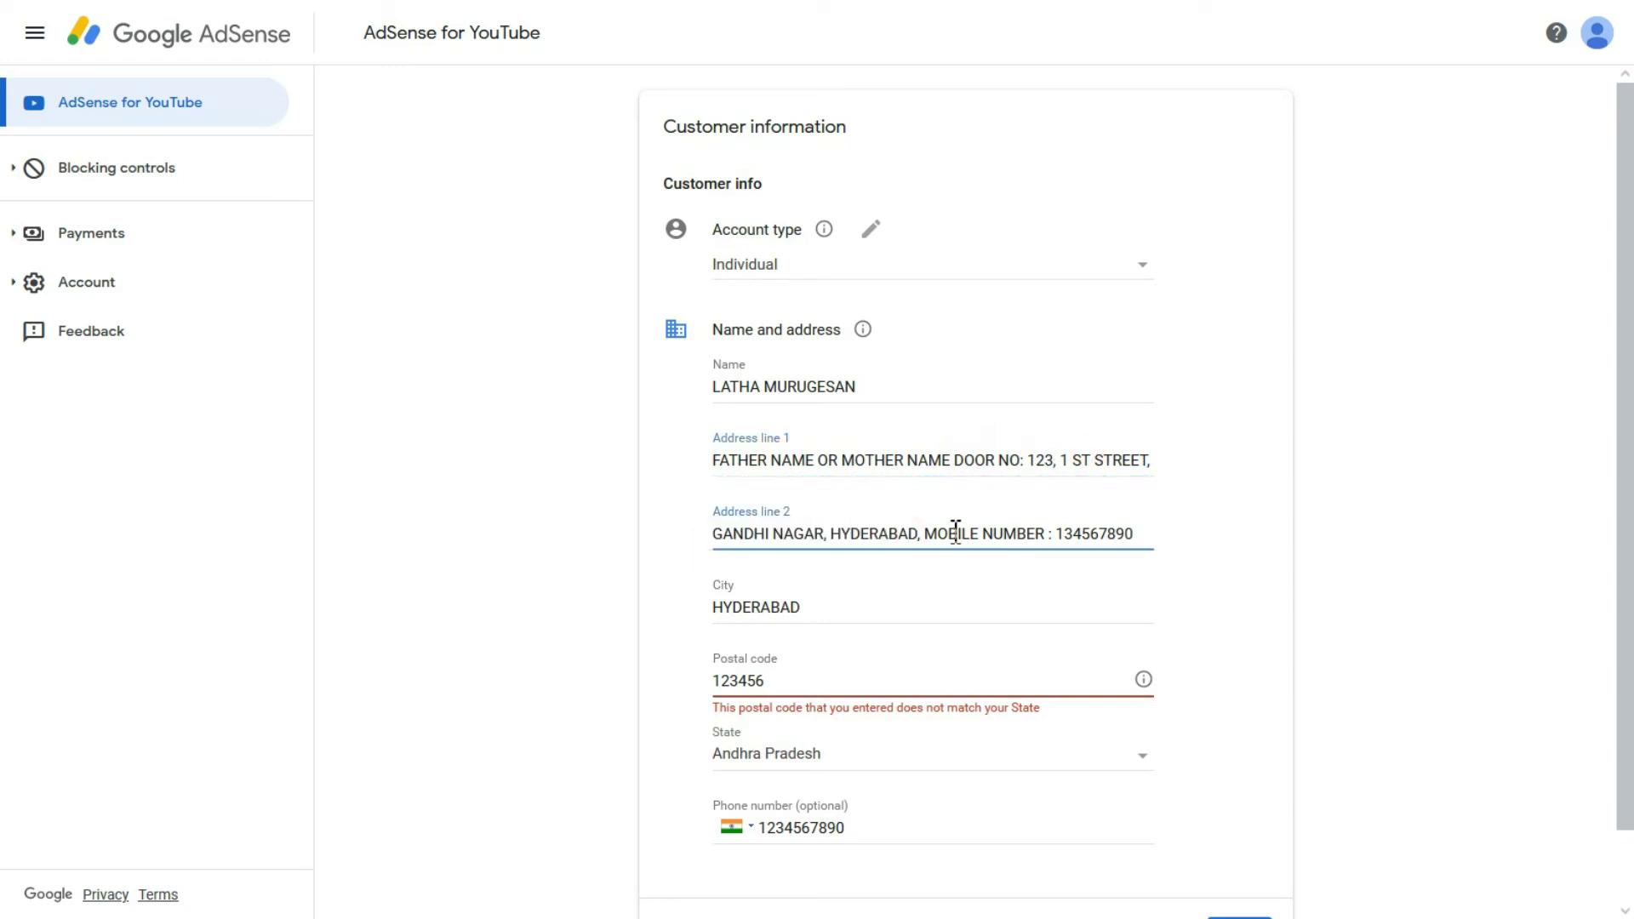
{"action": "left_click", "coordinate": [707, 596]}
{"action": "left_click", "coordinate": [795, 607]}
{"action": "scroll", "coordinate": [833, 524], "scroll_direction": "down", "scroll_amount": 1}
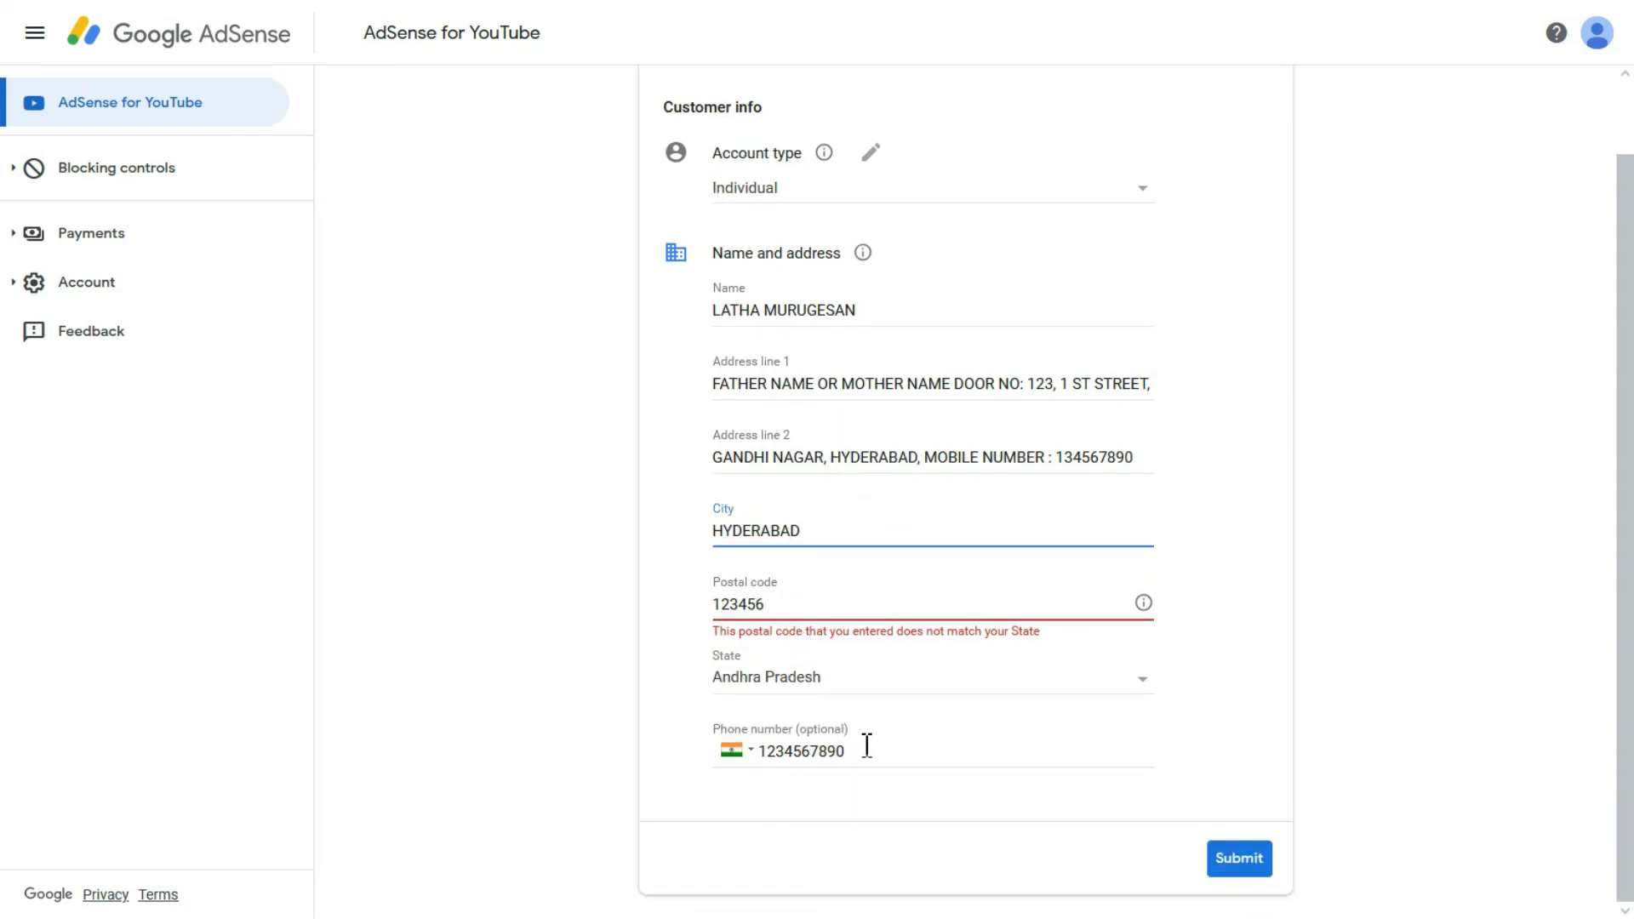
{"action": "left_click", "coordinate": [1241, 861]}
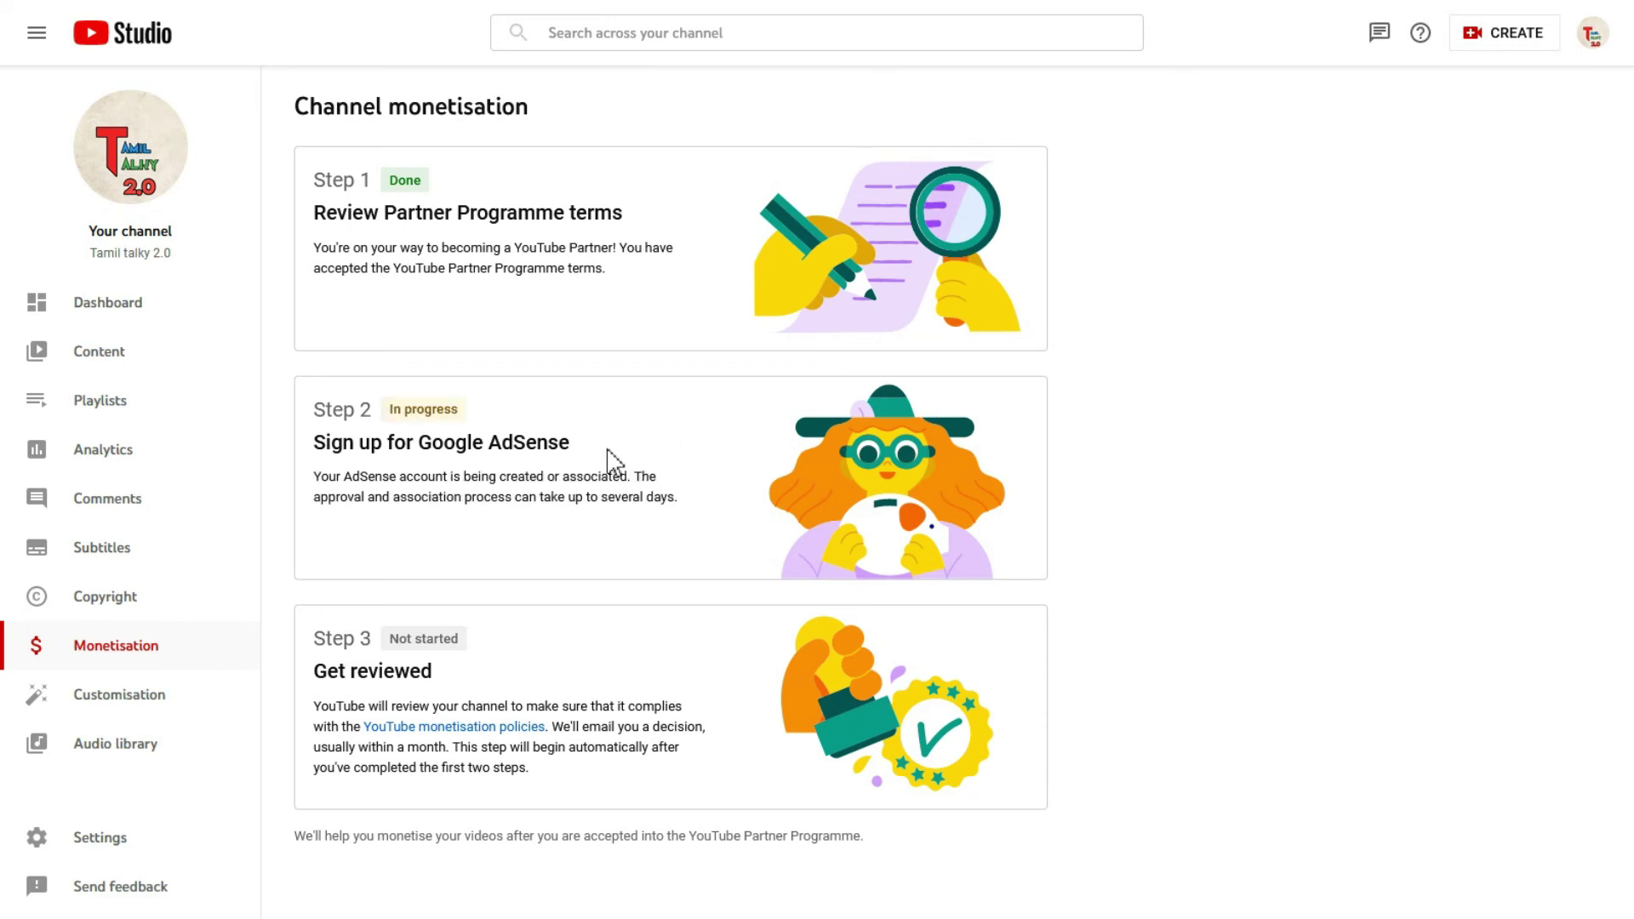
Step: Check the Step 2 Sign up for Google AdSense status, which now reads Done
{"action": "left_click_drag", "start_coordinate": [312, 413], "coordinate": [455, 405]}
{"action": "left_click", "coordinate": [454, 405]}
{"action": "left_click_drag", "start_coordinate": [314, 441], "coordinate": [587, 452]}
{"action": "left_click_drag", "start_coordinate": [311, 477], "coordinate": [689, 492]}
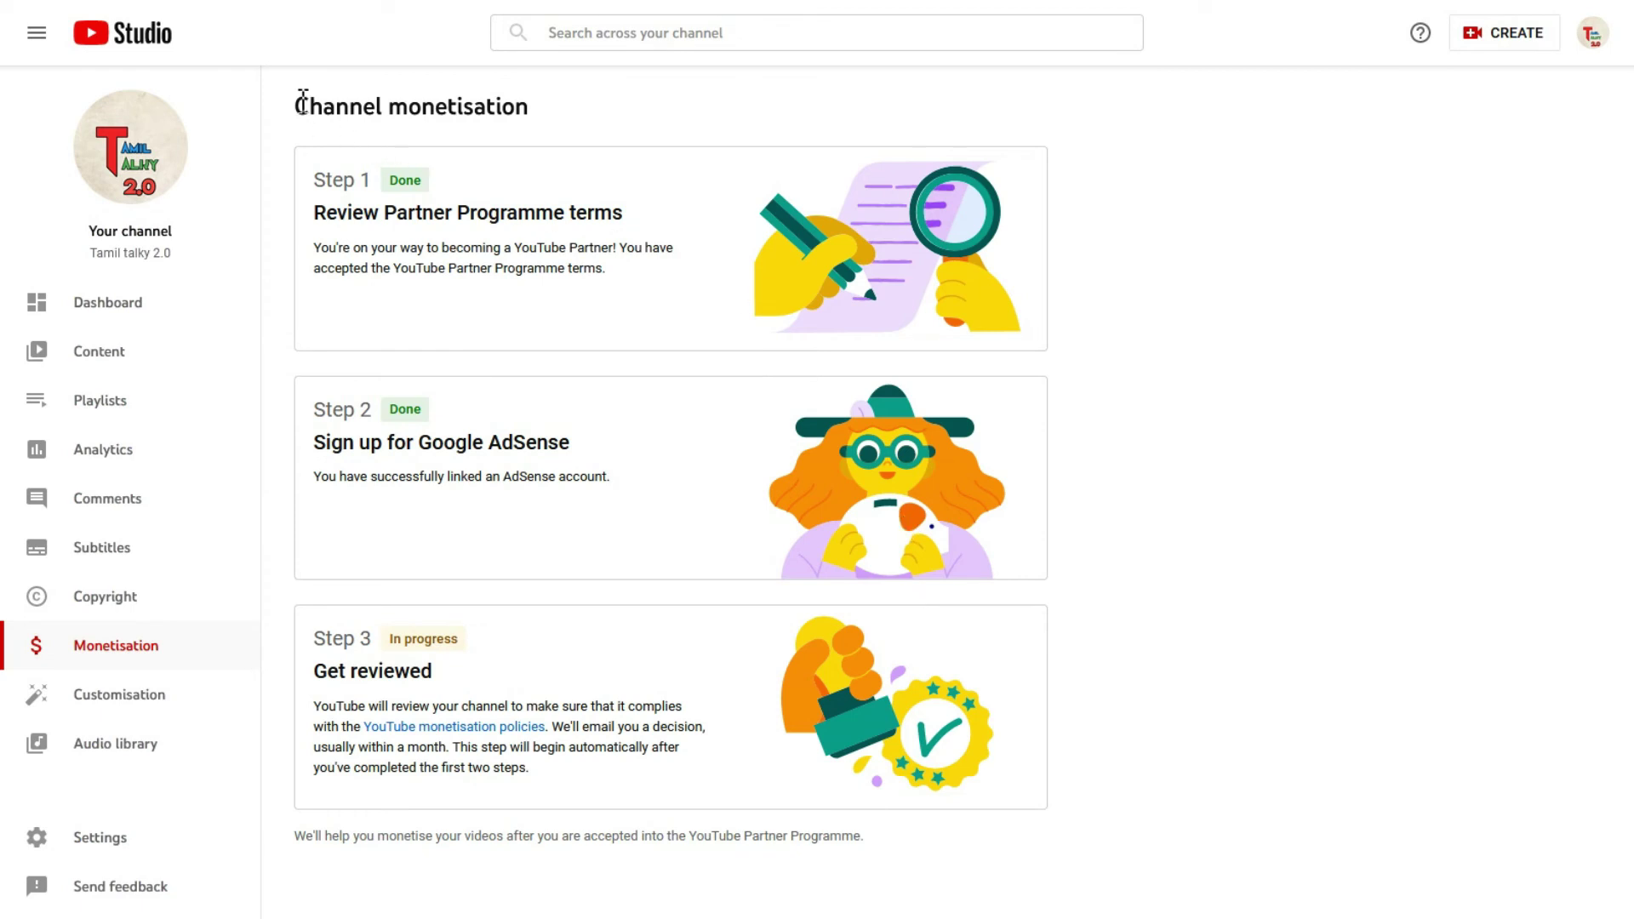
{"action": "left_click", "coordinate": [509, 96]}
{"action": "left_click", "coordinate": [318, 173]}
{"action": "left_click", "coordinate": [386, 175]}
{"action": "triple_click", "coordinate": [312, 417]}
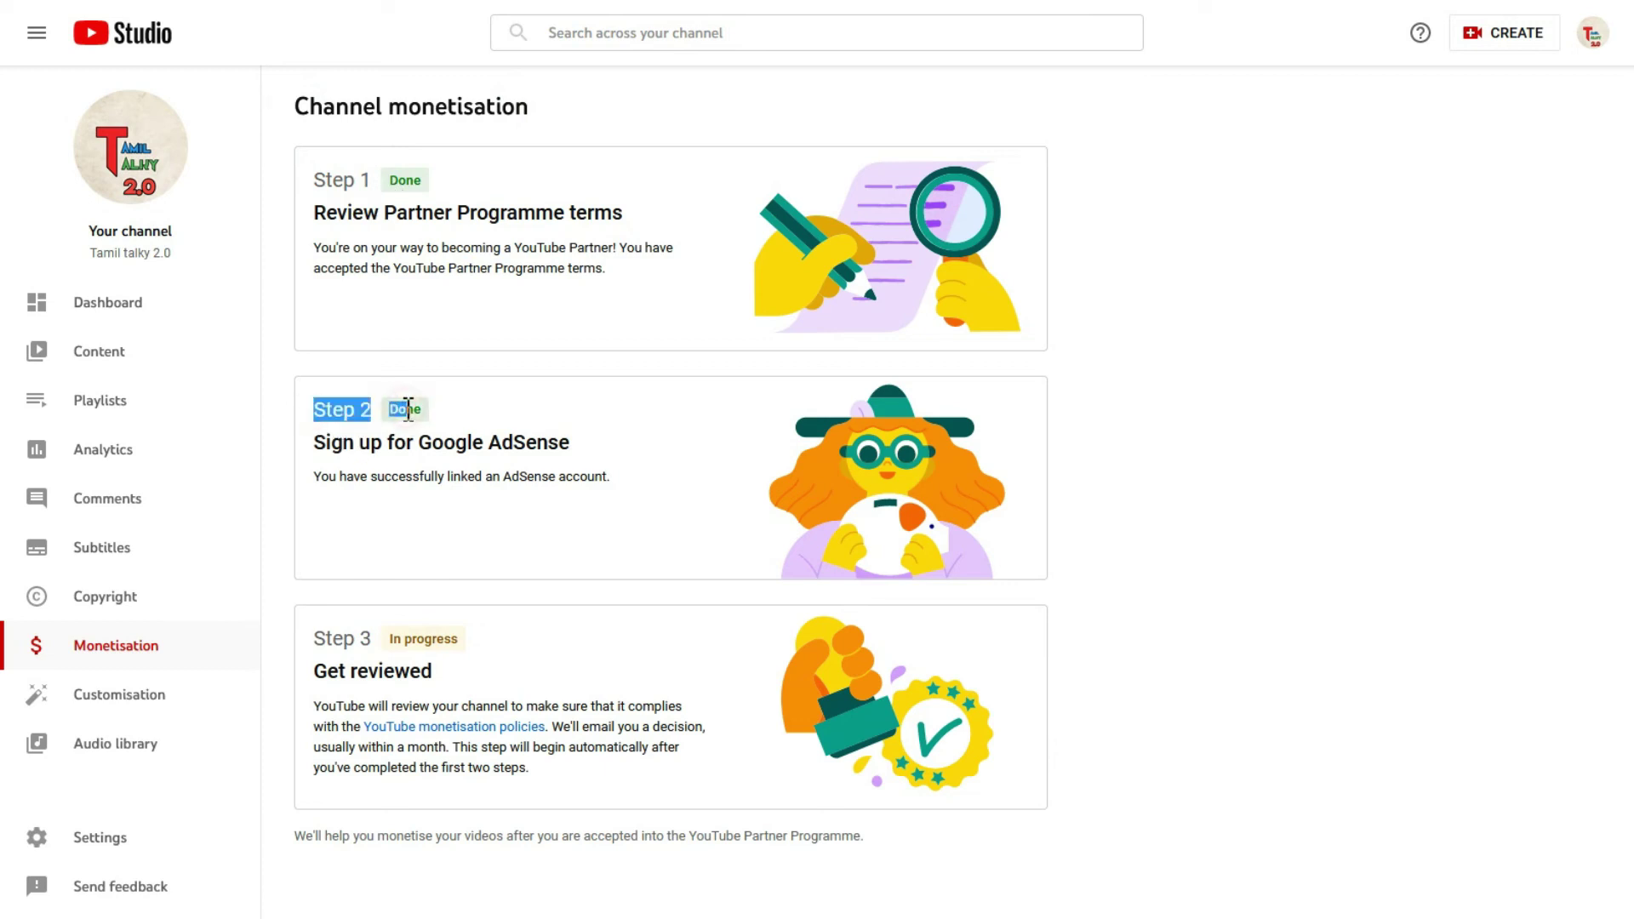
{"action": "left_click", "coordinate": [343, 449]}
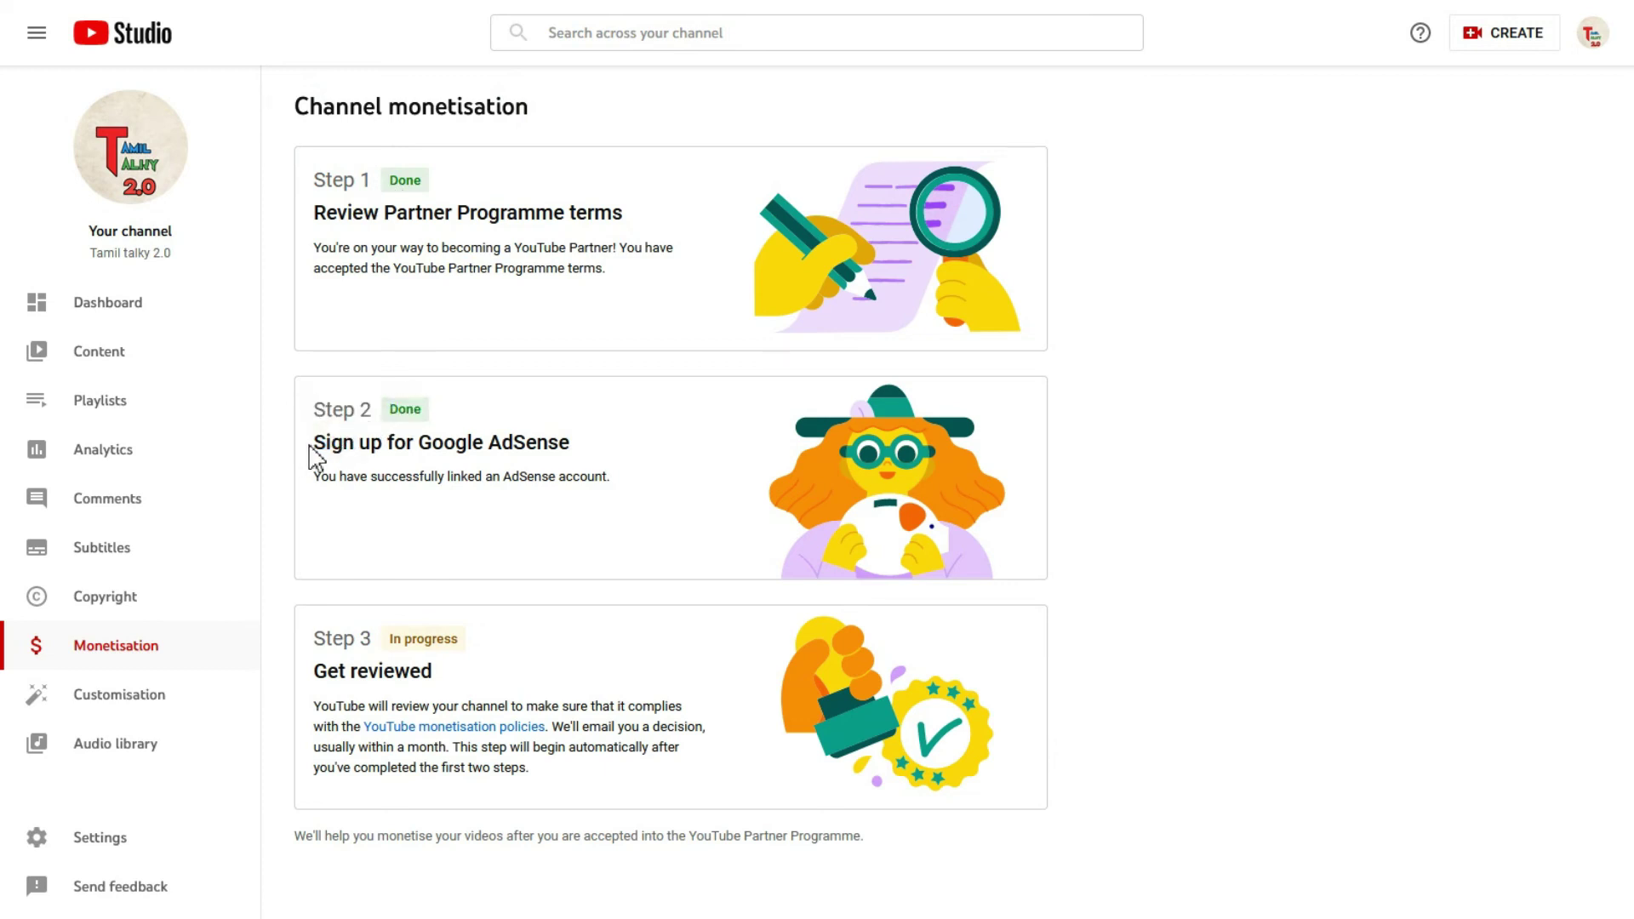
Step: Refresh the steps and confirm AdSense account linked and Step 3 Get reviewed In progress
{"action": "left_click", "coordinate": [316, 444]}
{"action": "left_click", "coordinate": [317, 442]}
{"action": "left_click_drag", "start_coordinate": [469, 447], "coordinate": [522, 468]}
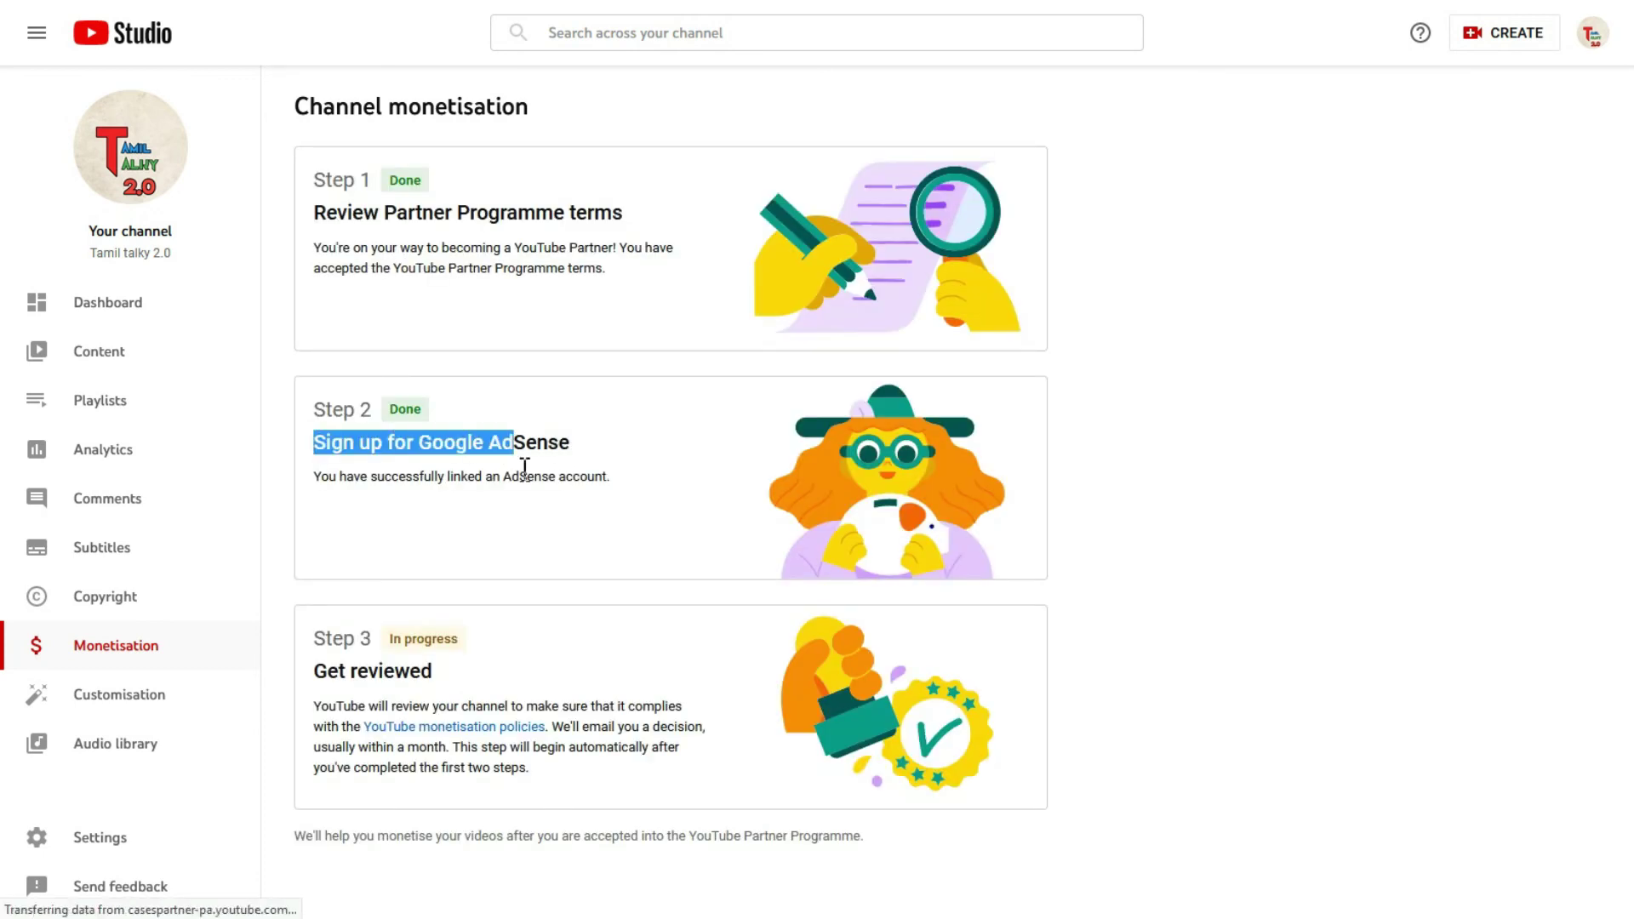
{"action": "left_click", "coordinate": [328, 480]}
{"action": "left_click_drag", "start_coordinate": [323, 477], "coordinate": [592, 477]}
{"action": "left_click", "coordinate": [592, 477]}
{"action": "left_click_drag", "start_coordinate": [390, 640], "coordinate": [465, 644]}
{"action": "left_click", "coordinate": [321, 632]}
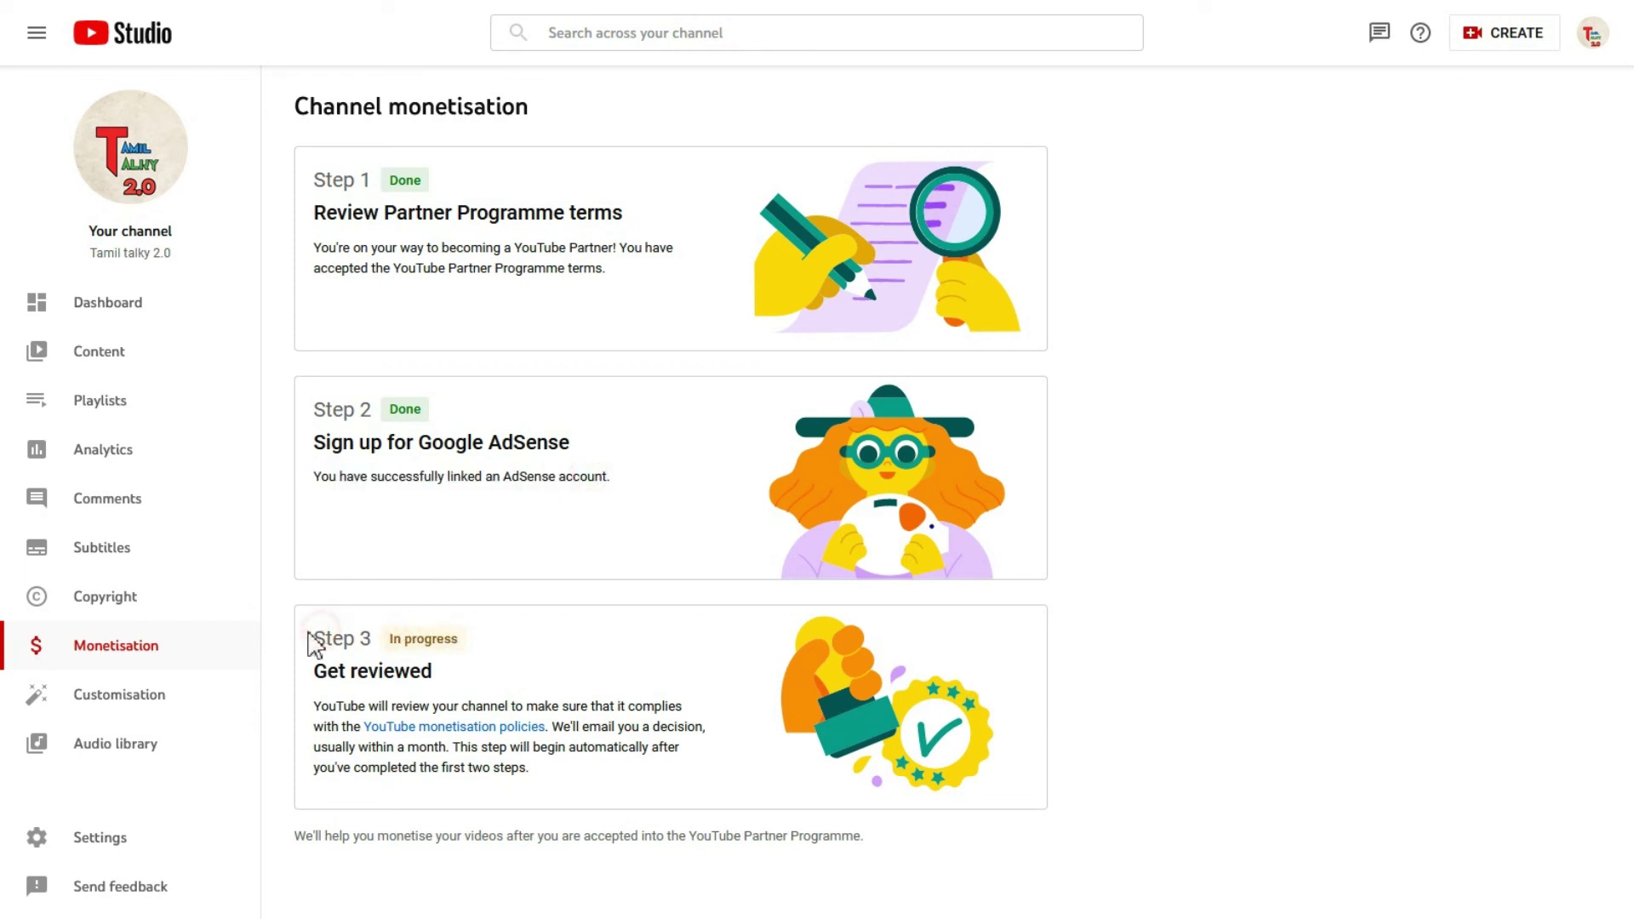
{"action": "left_click_drag", "start_coordinate": [366, 637], "coordinate": [577, 792]}
{"action": "left_click", "coordinate": [492, 601]}
{"action": "left_click_drag", "start_coordinate": [323, 400], "coordinate": [620, 493]}
{"action": "left_click", "coordinate": [620, 493]}
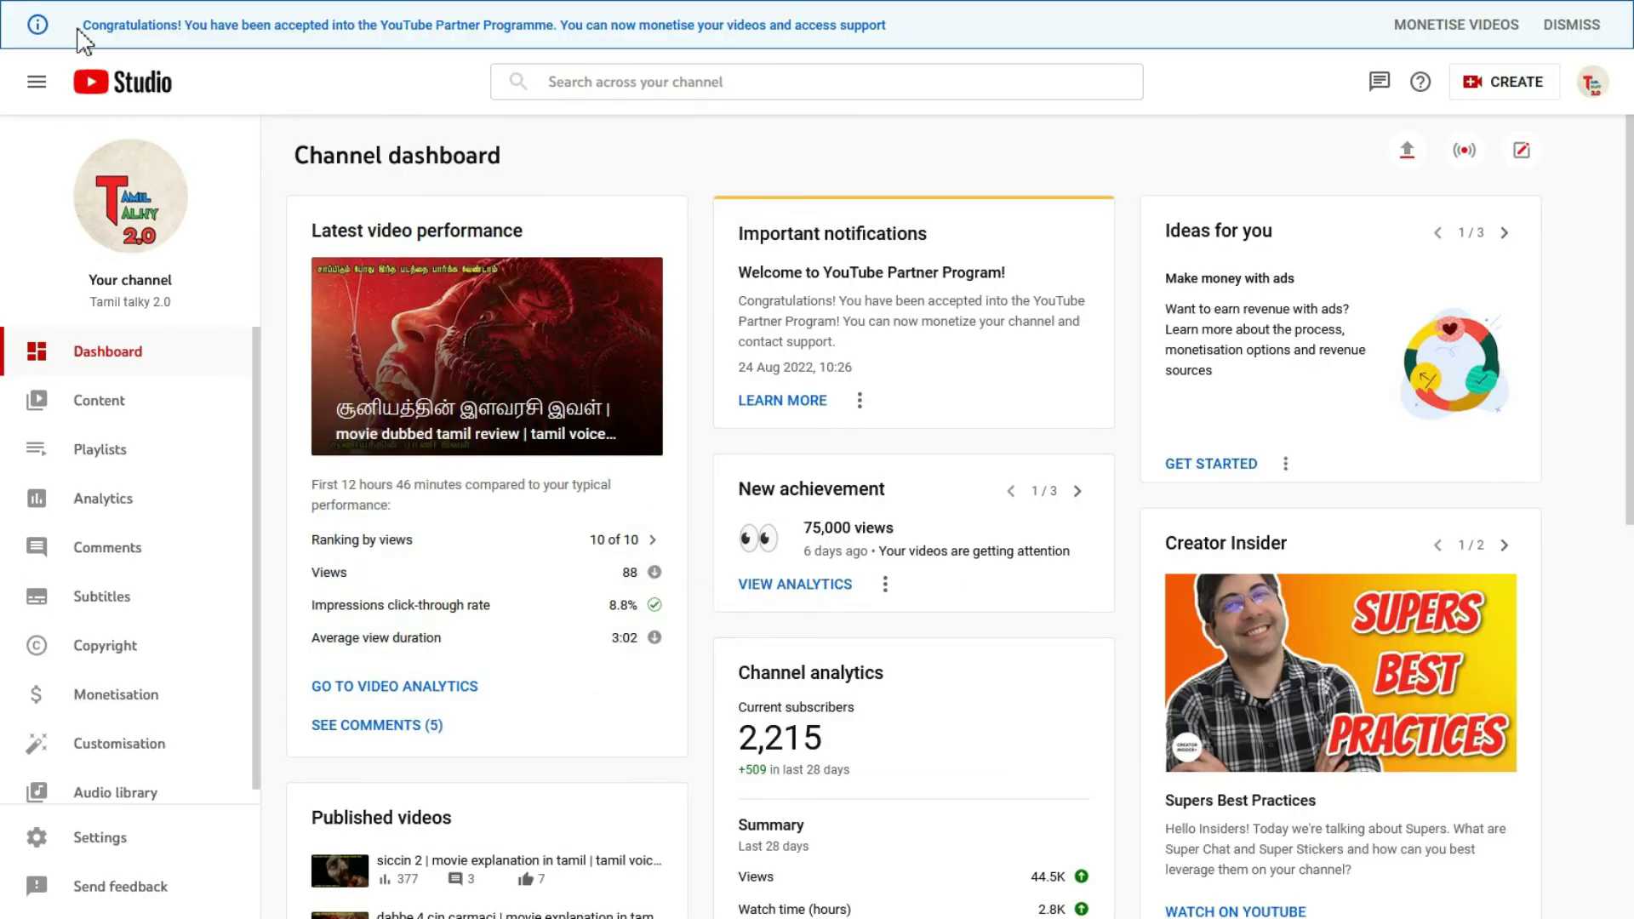
Step: Read the YouTube Partner Programme congratulations message on the Channel dashboard
{"action": "left_click_drag", "start_coordinate": [87, 19], "coordinate": [903, 30]}
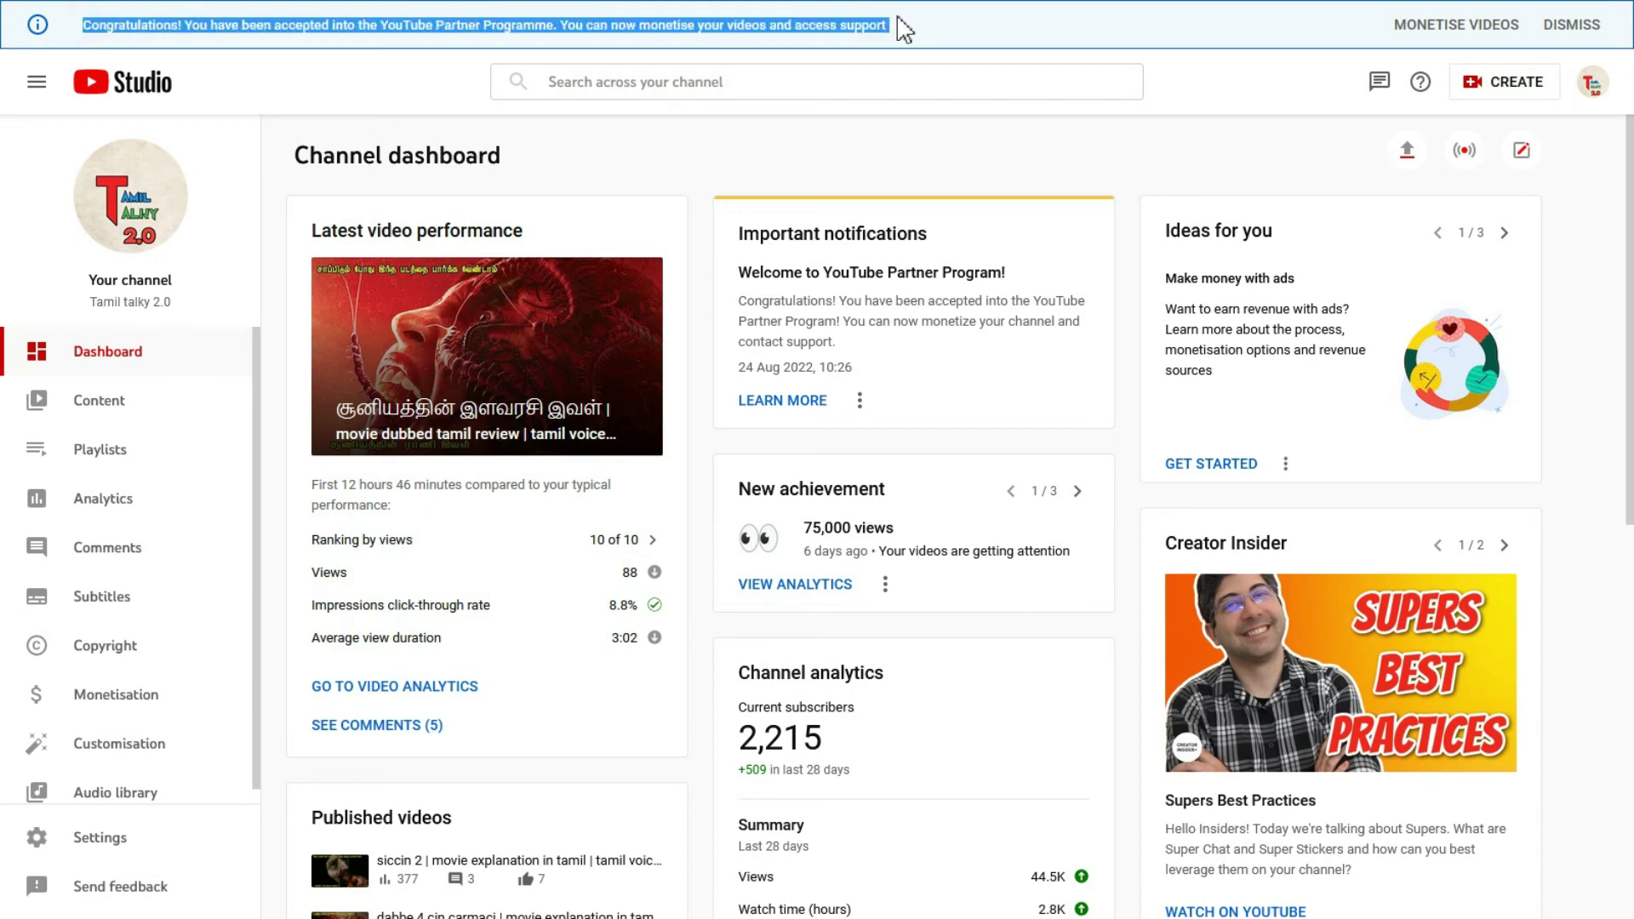
{"action": "left_click", "coordinate": [996, 162]}
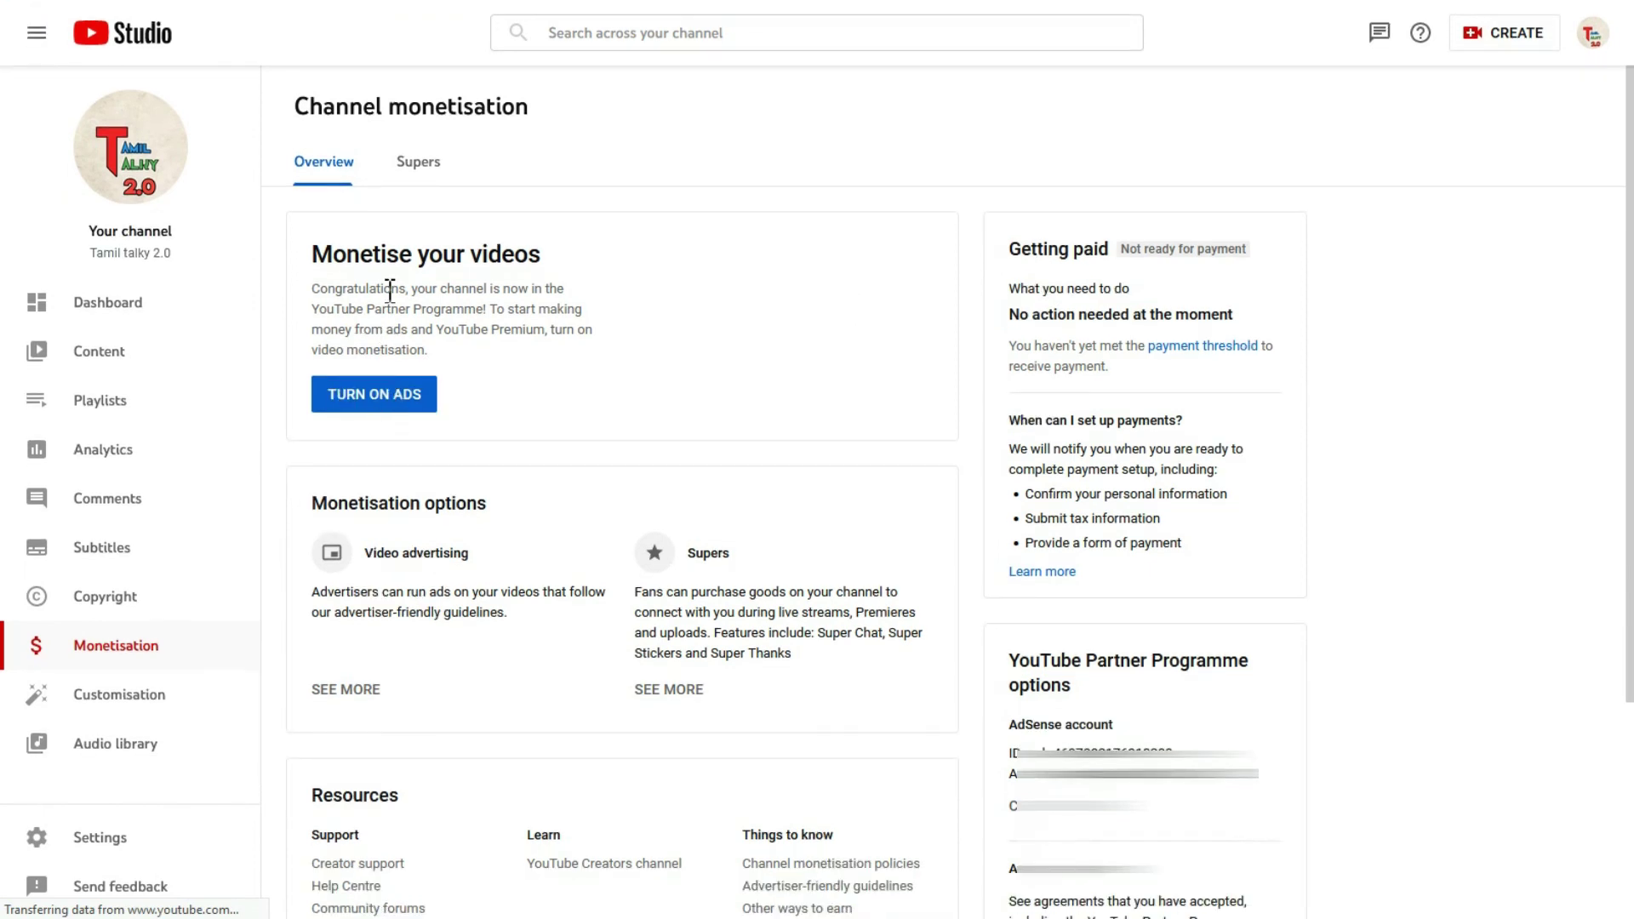
Step: Turn on ads, keeping all ad types and During video (mid-roll) checked, and continue
{"action": "left_click_drag", "start_coordinate": [482, 253], "coordinate": [311, 254]}
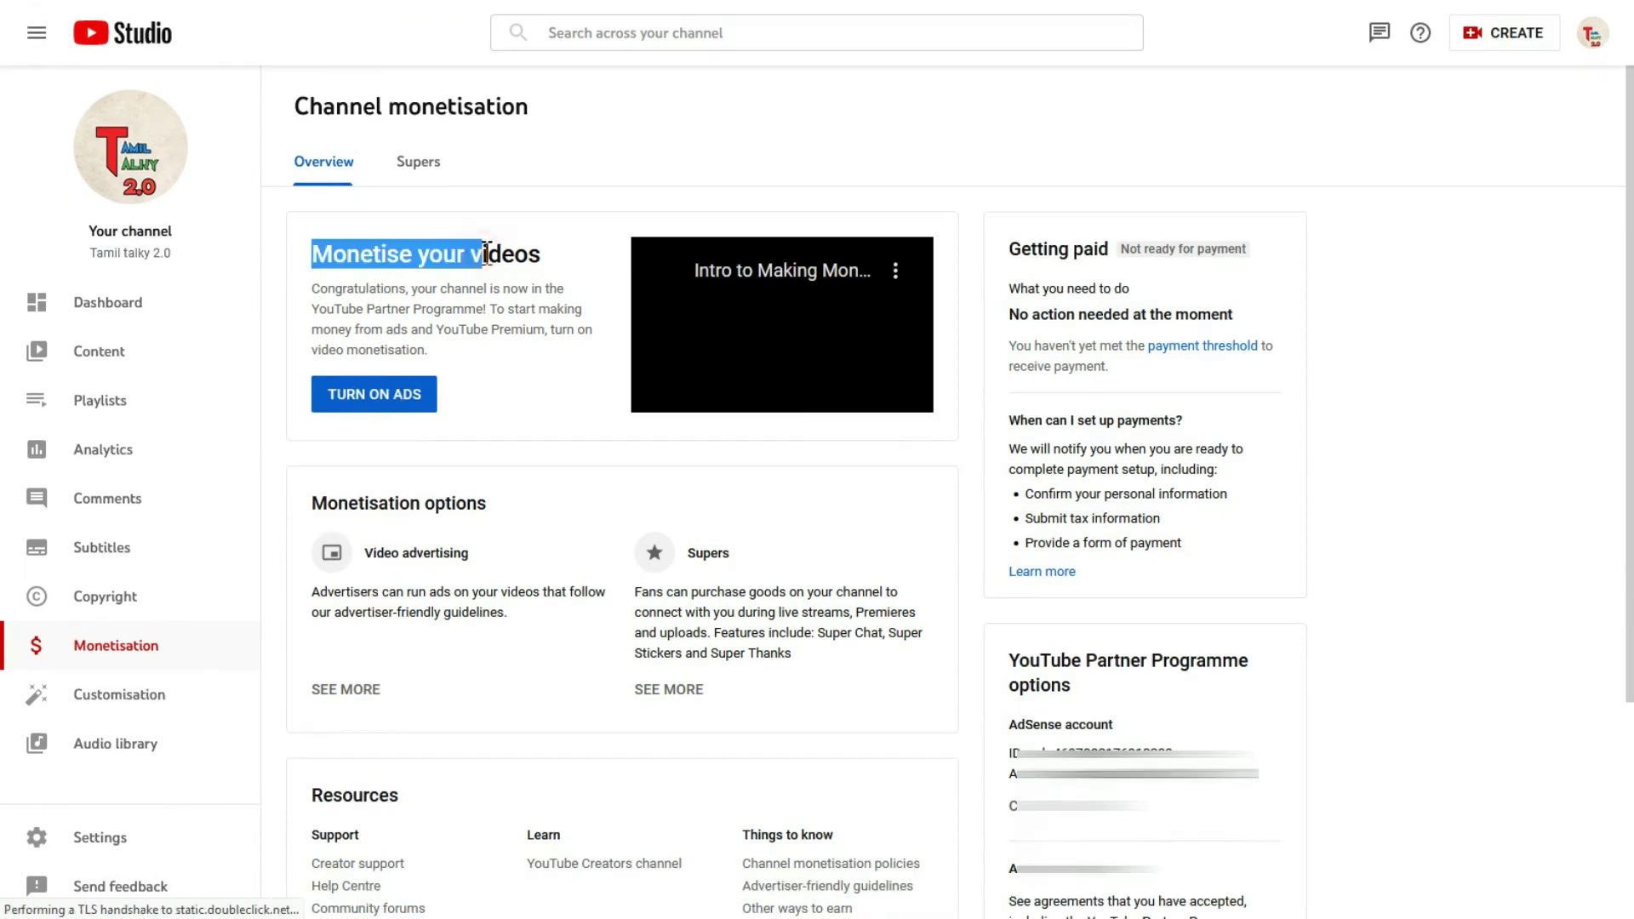
{"action": "left_click", "coordinate": [364, 398]}
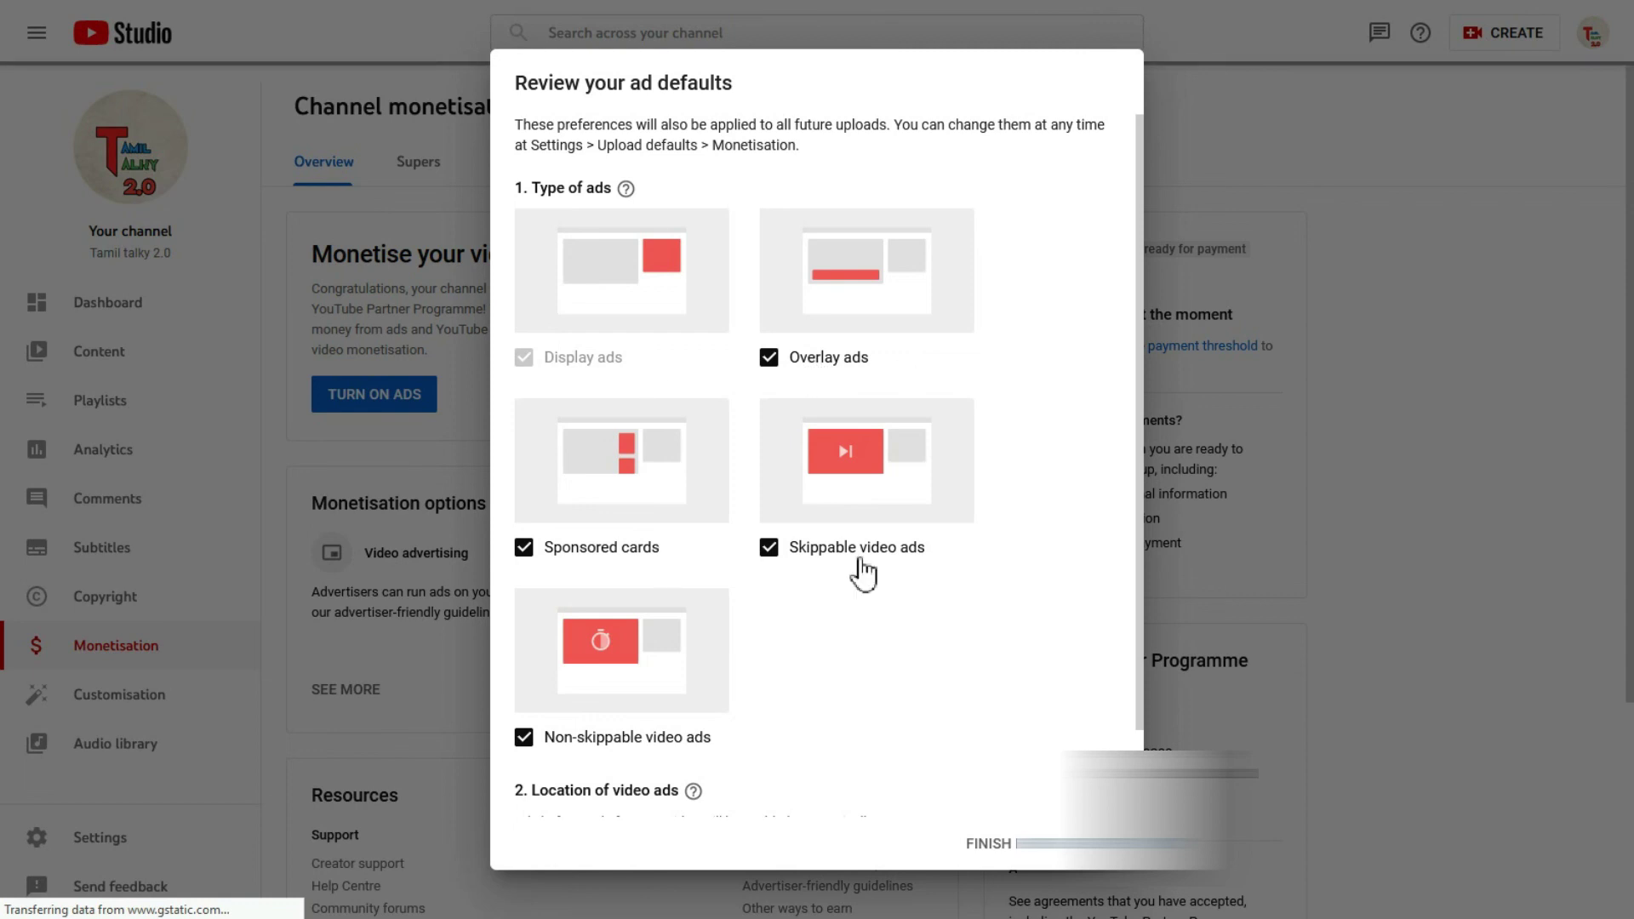
{"action": "scroll", "coordinate": [783, 633], "scroll_direction": "down", "scroll_amount": 1}
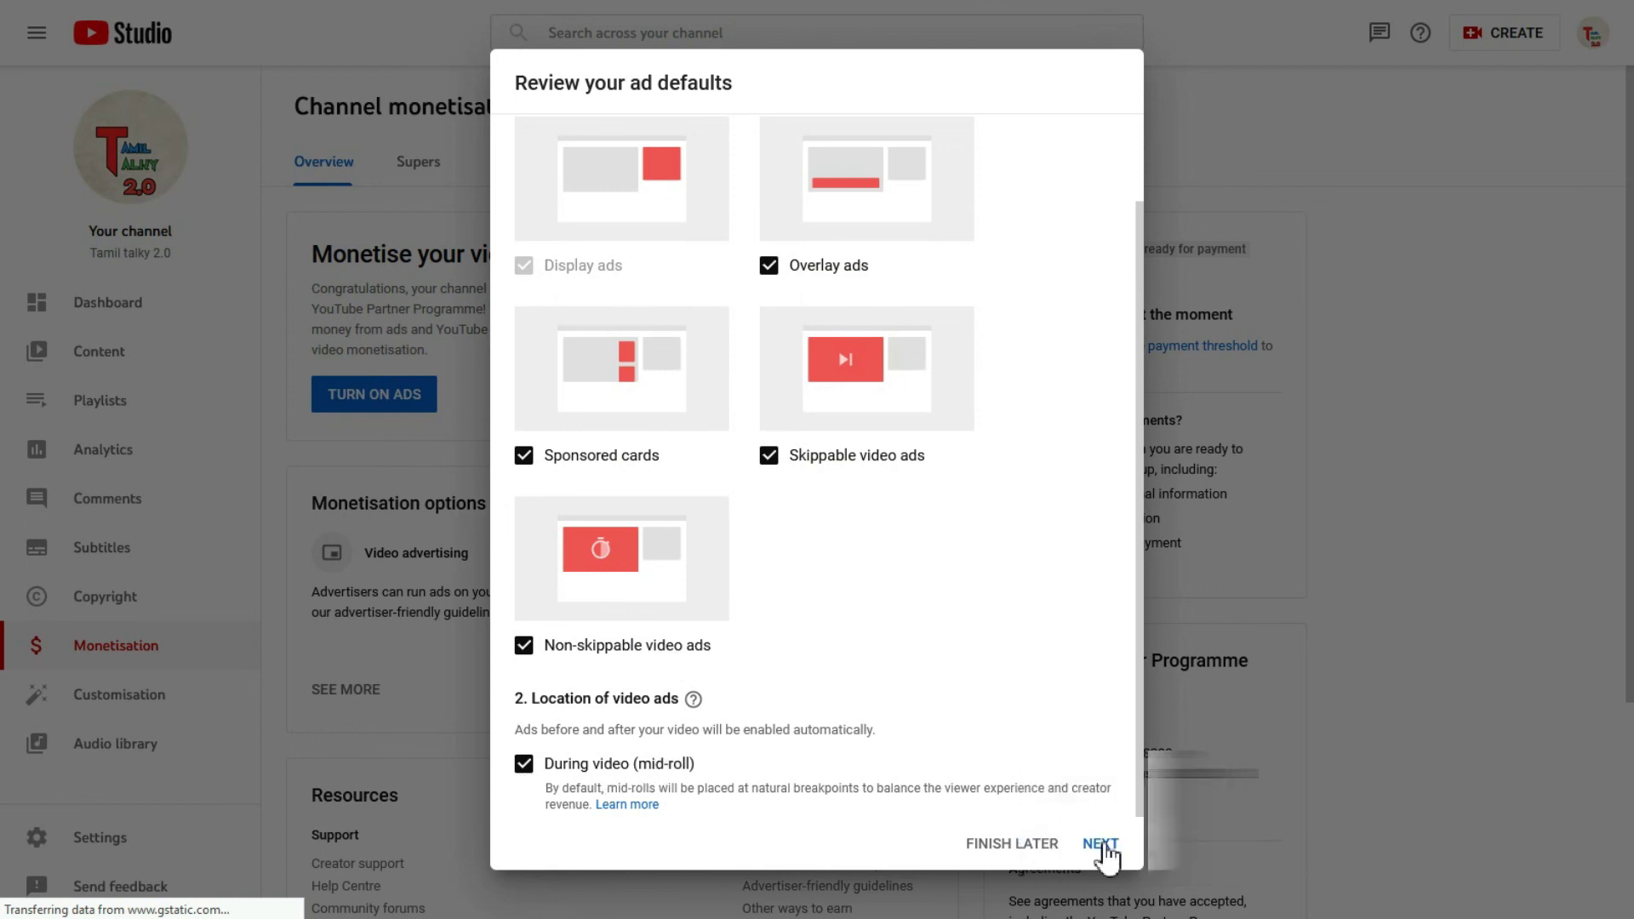
{"action": "scroll", "coordinate": [664, 562], "scroll_direction": "up", "scroll_amount": 1}
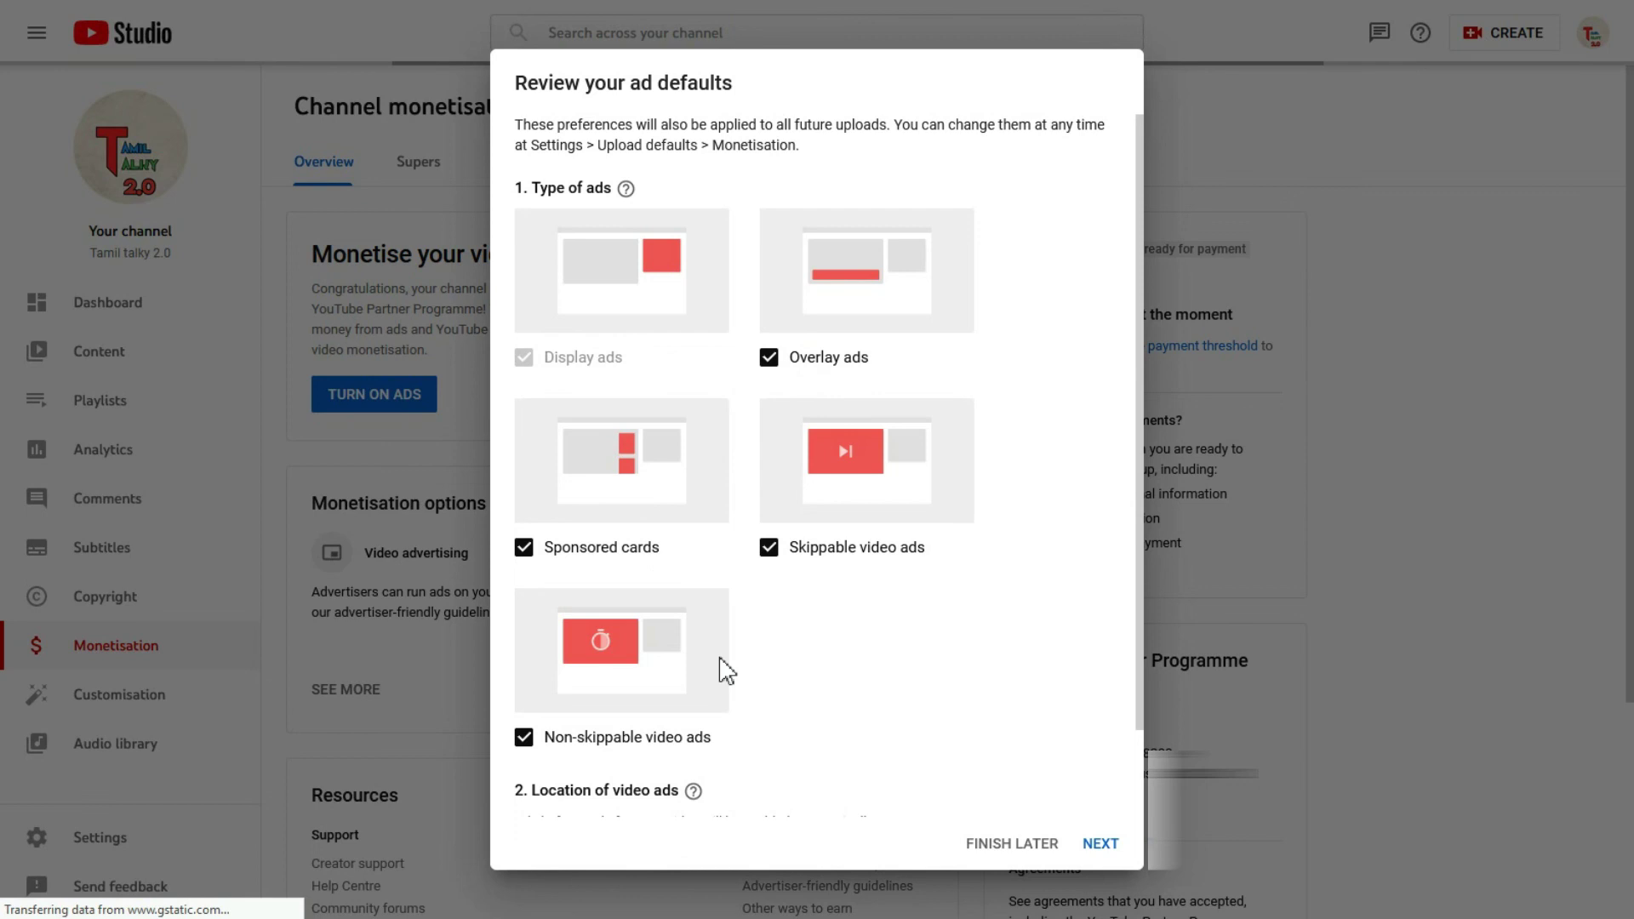
{"action": "scroll", "coordinate": [779, 632], "scroll_direction": "down", "scroll_amount": 1}
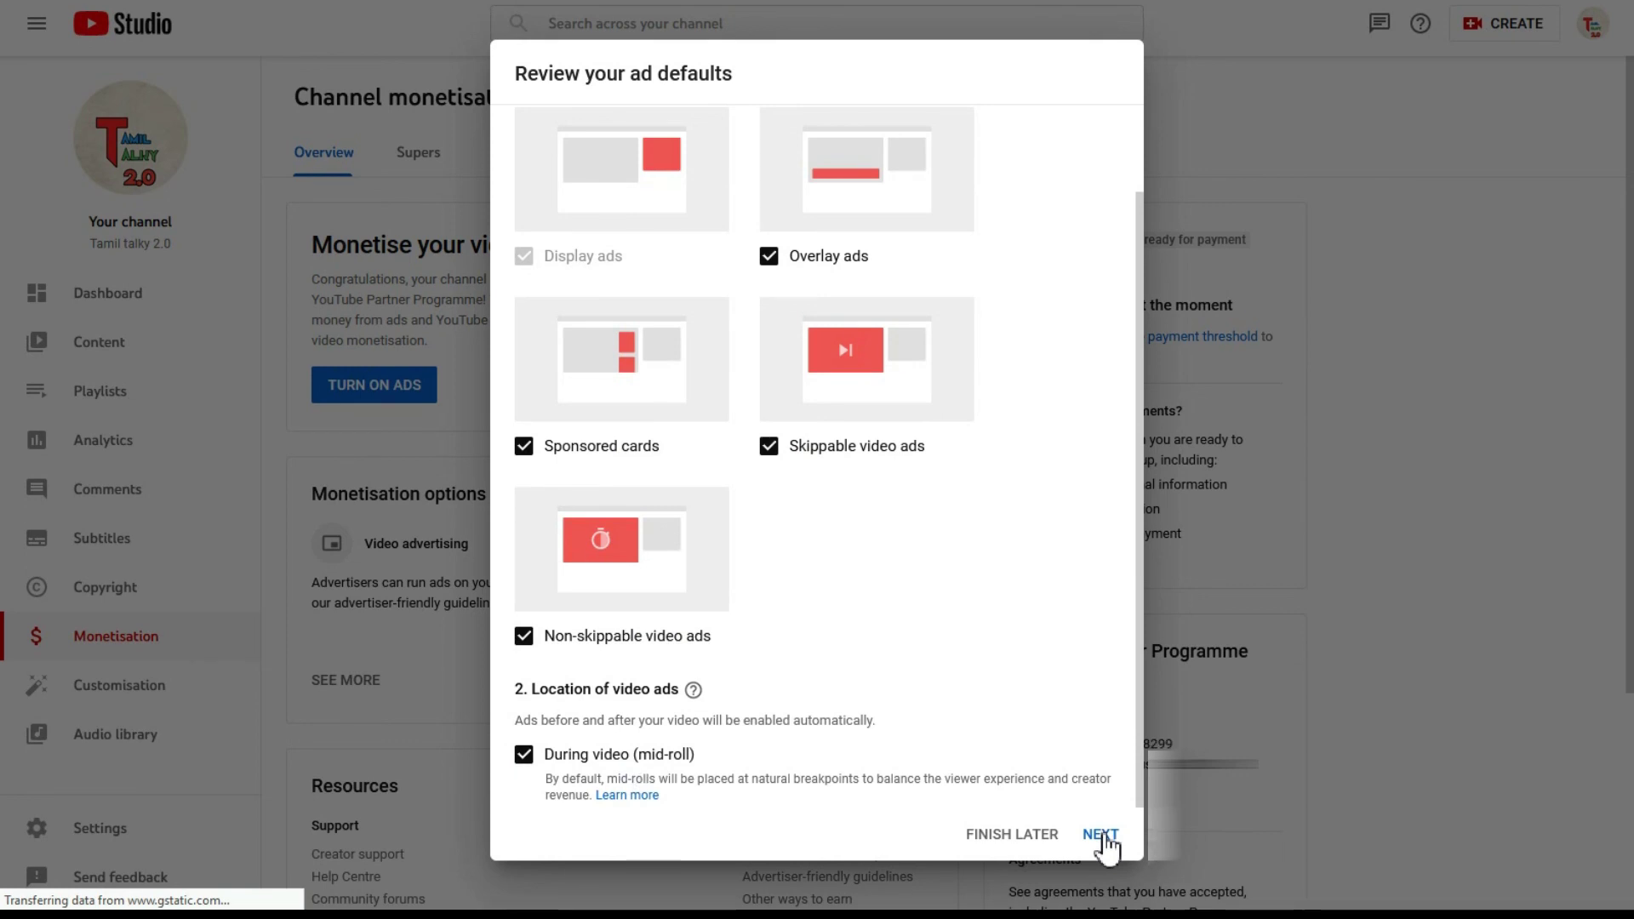
{"action": "left_click", "coordinate": [1102, 836]}
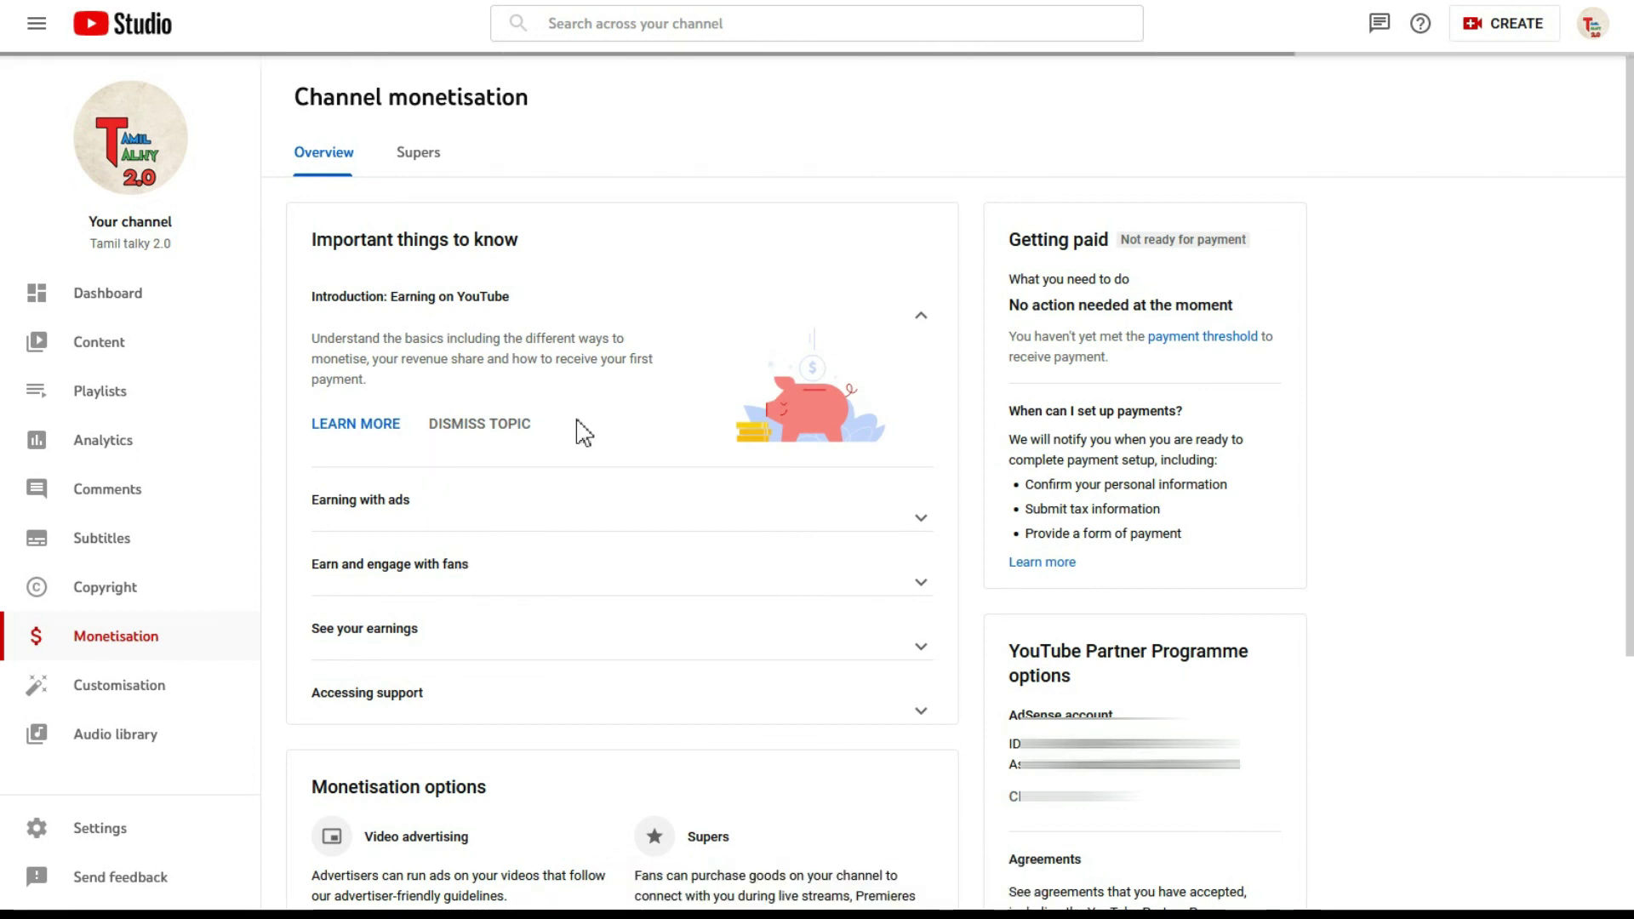
{"action": "left_click", "coordinate": [127, 339]}
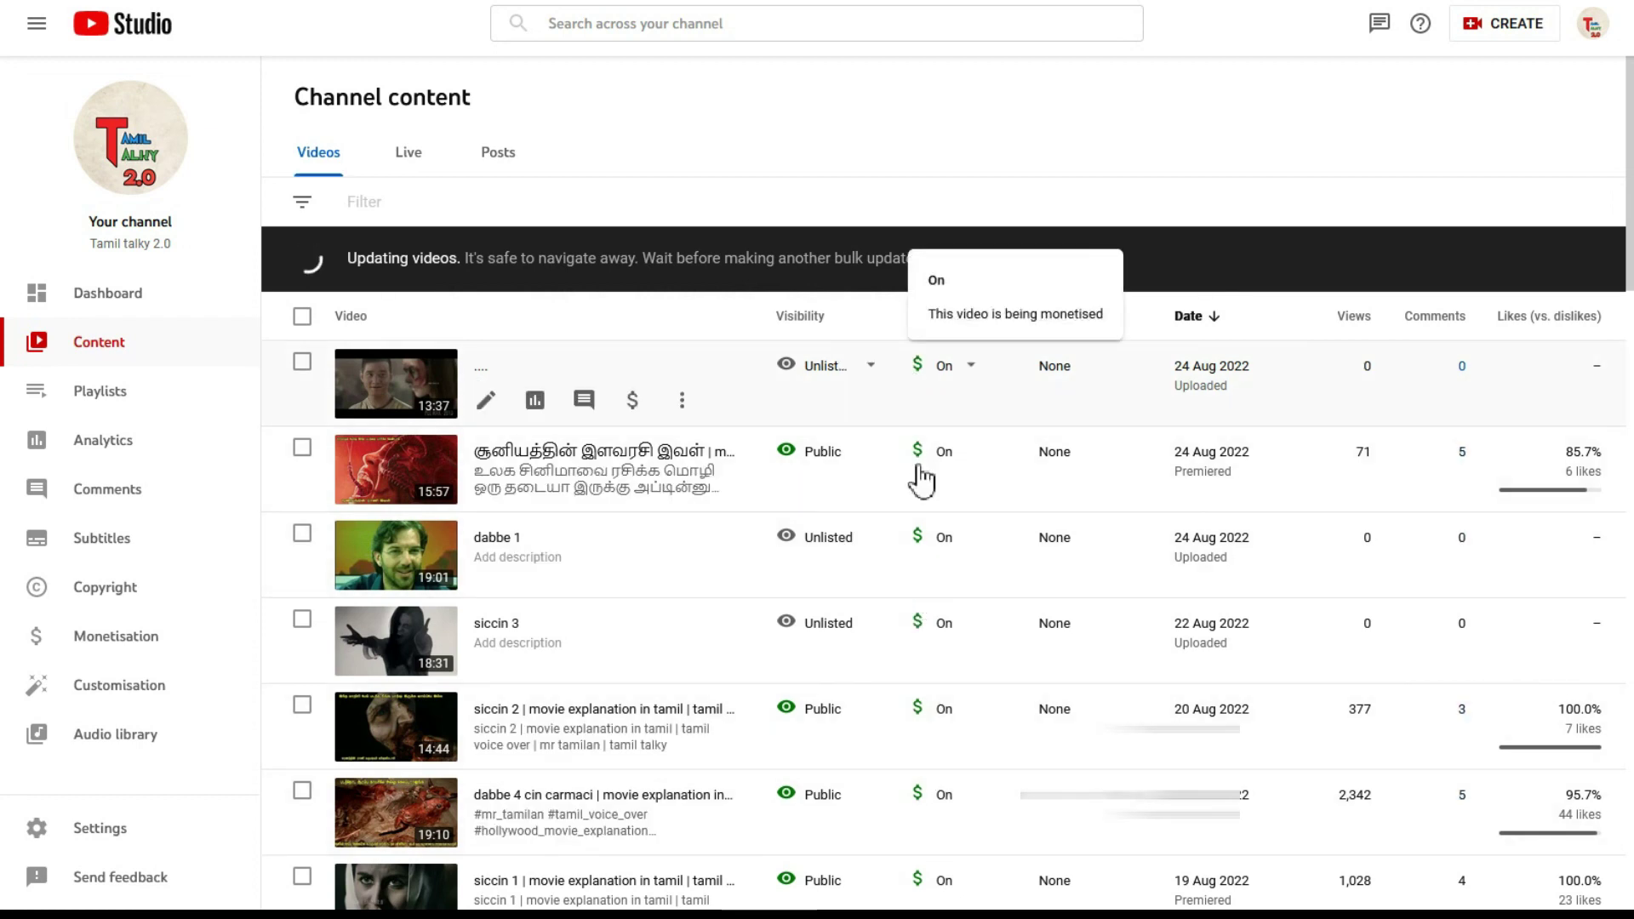
{"action": "scroll", "coordinate": [922, 482], "scroll_direction": "down", "scroll_amount": 11}
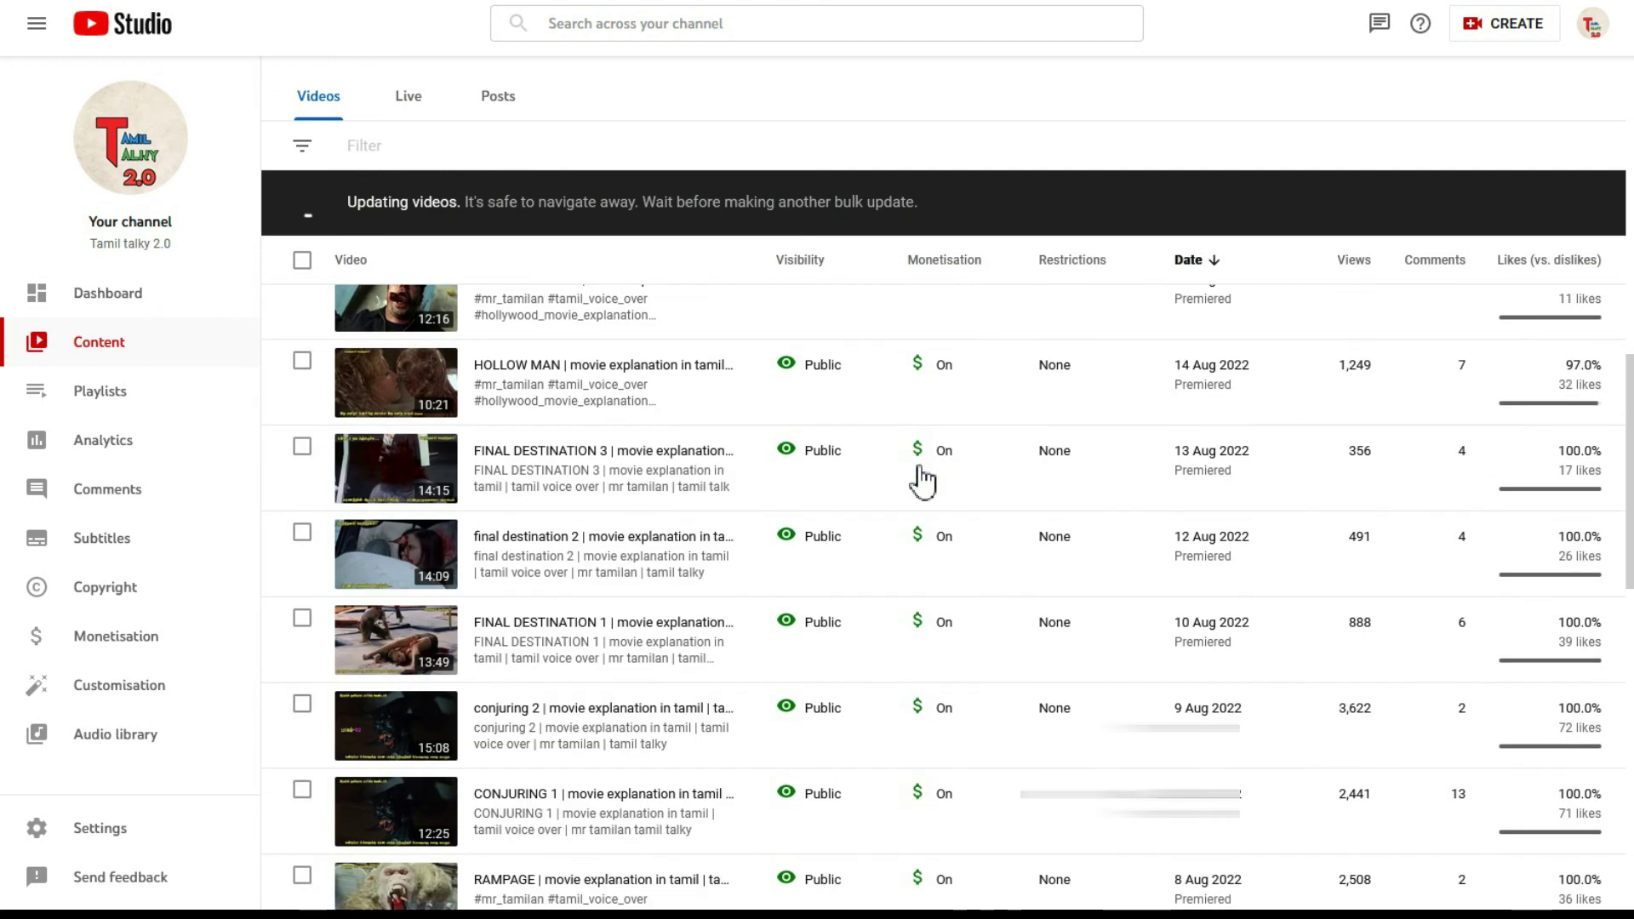
{"action": "scroll", "coordinate": [924, 478], "scroll_direction": "down", "scroll_amount": 3}
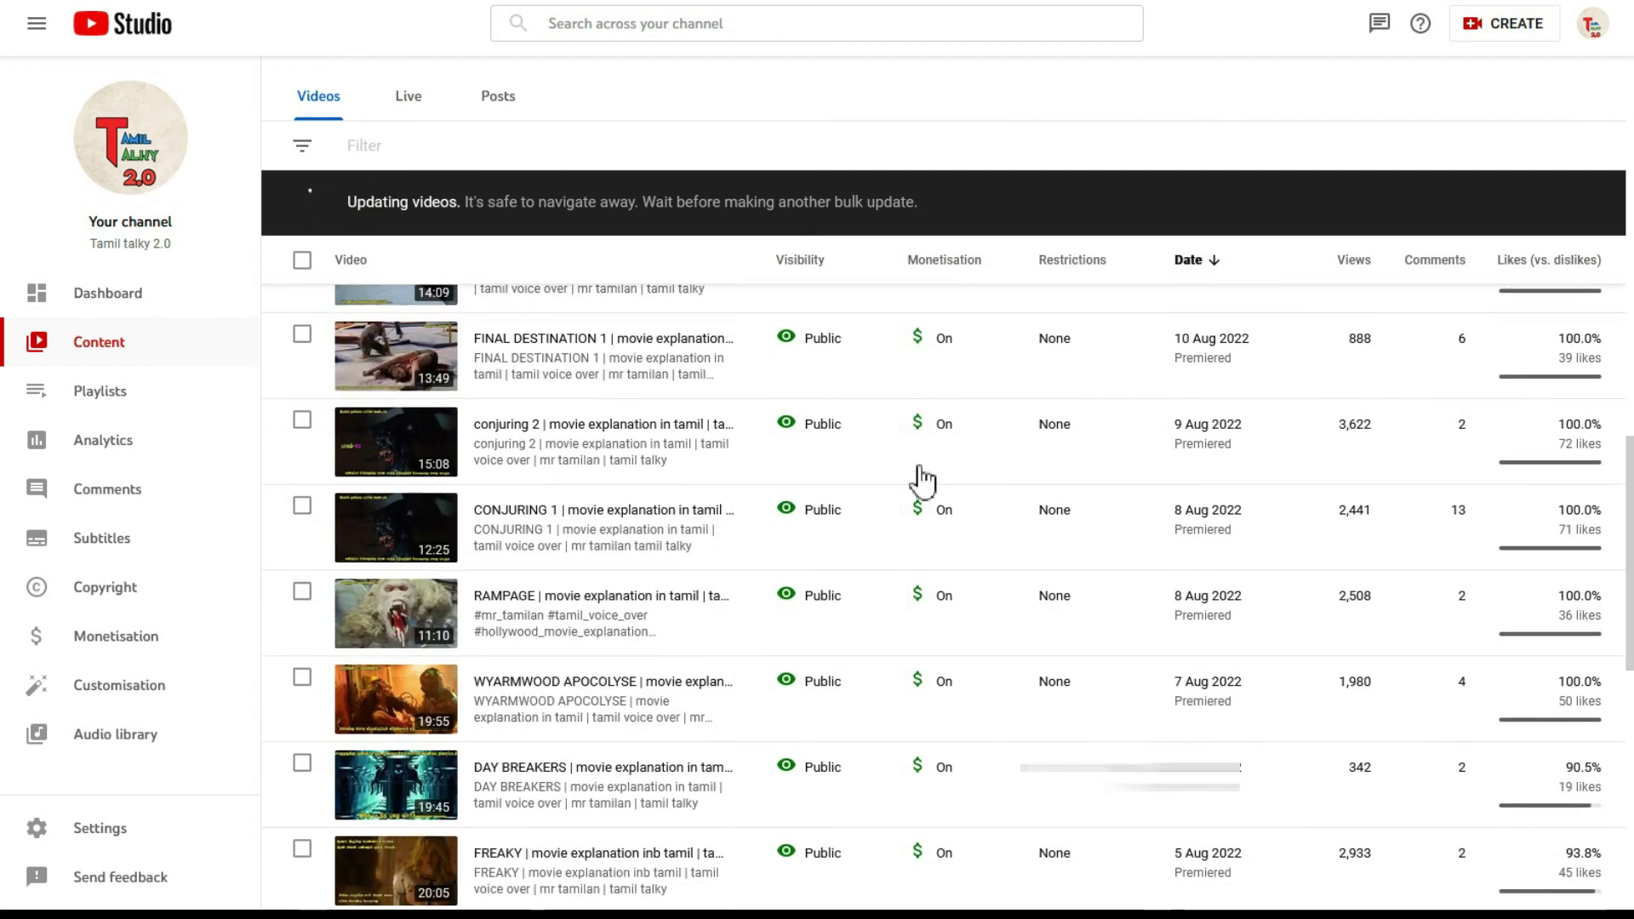
{"action": "scroll", "coordinate": [920, 469], "scroll_direction": "up", "scroll_amount": 15}
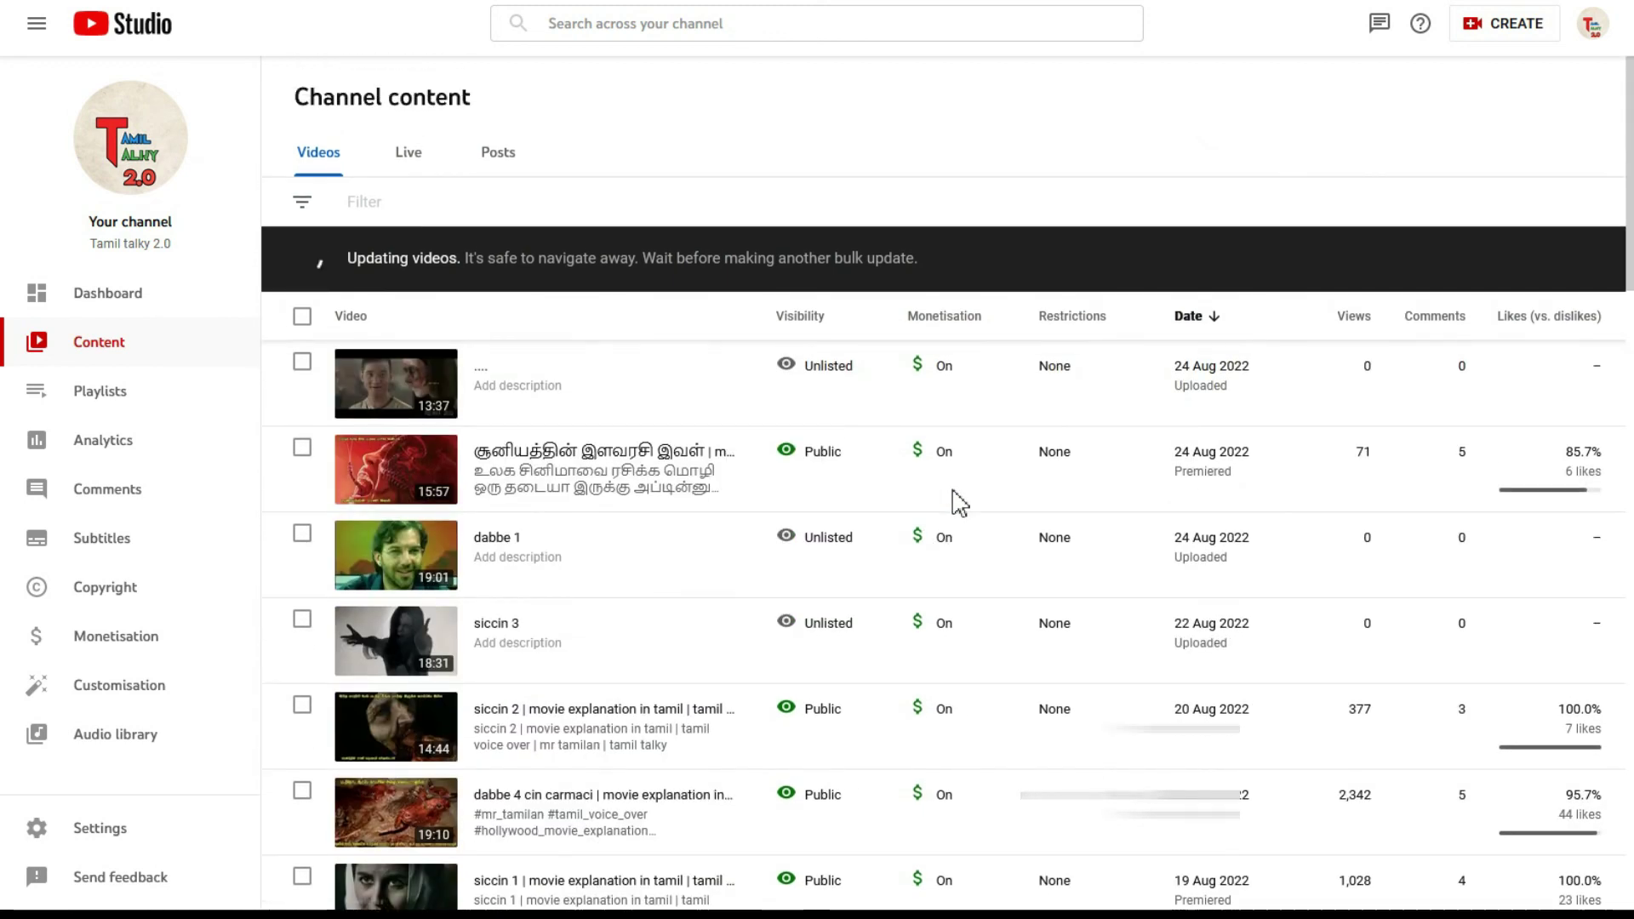
{"action": "mouse_move", "coordinate": [680, 492]}
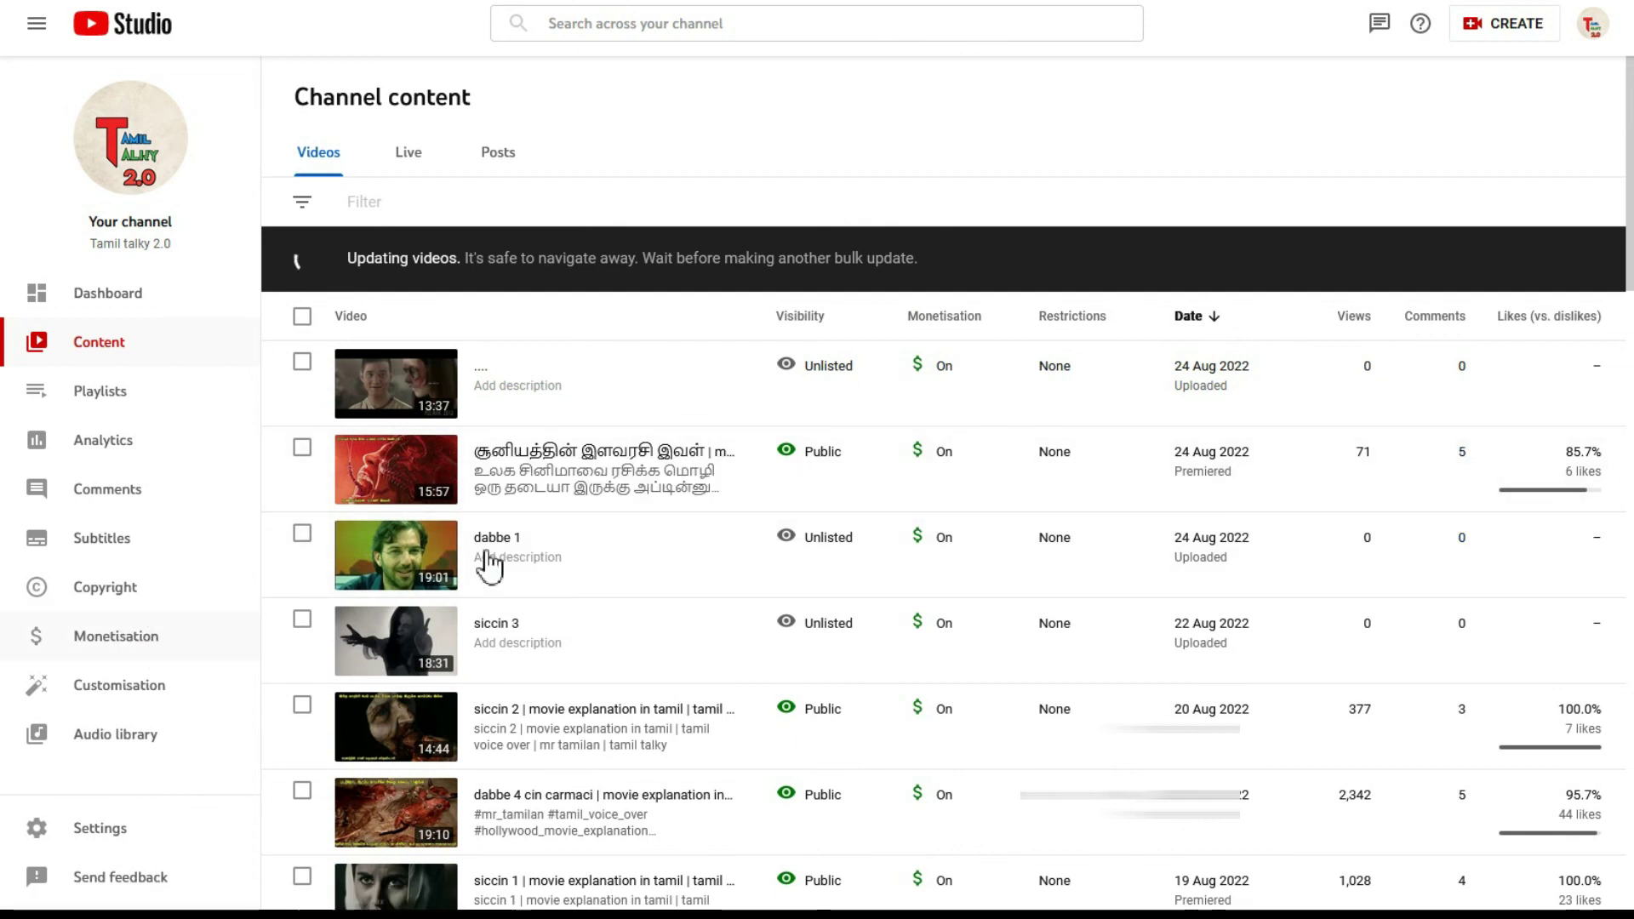
{"action": "left_click", "coordinate": [243, 631]}
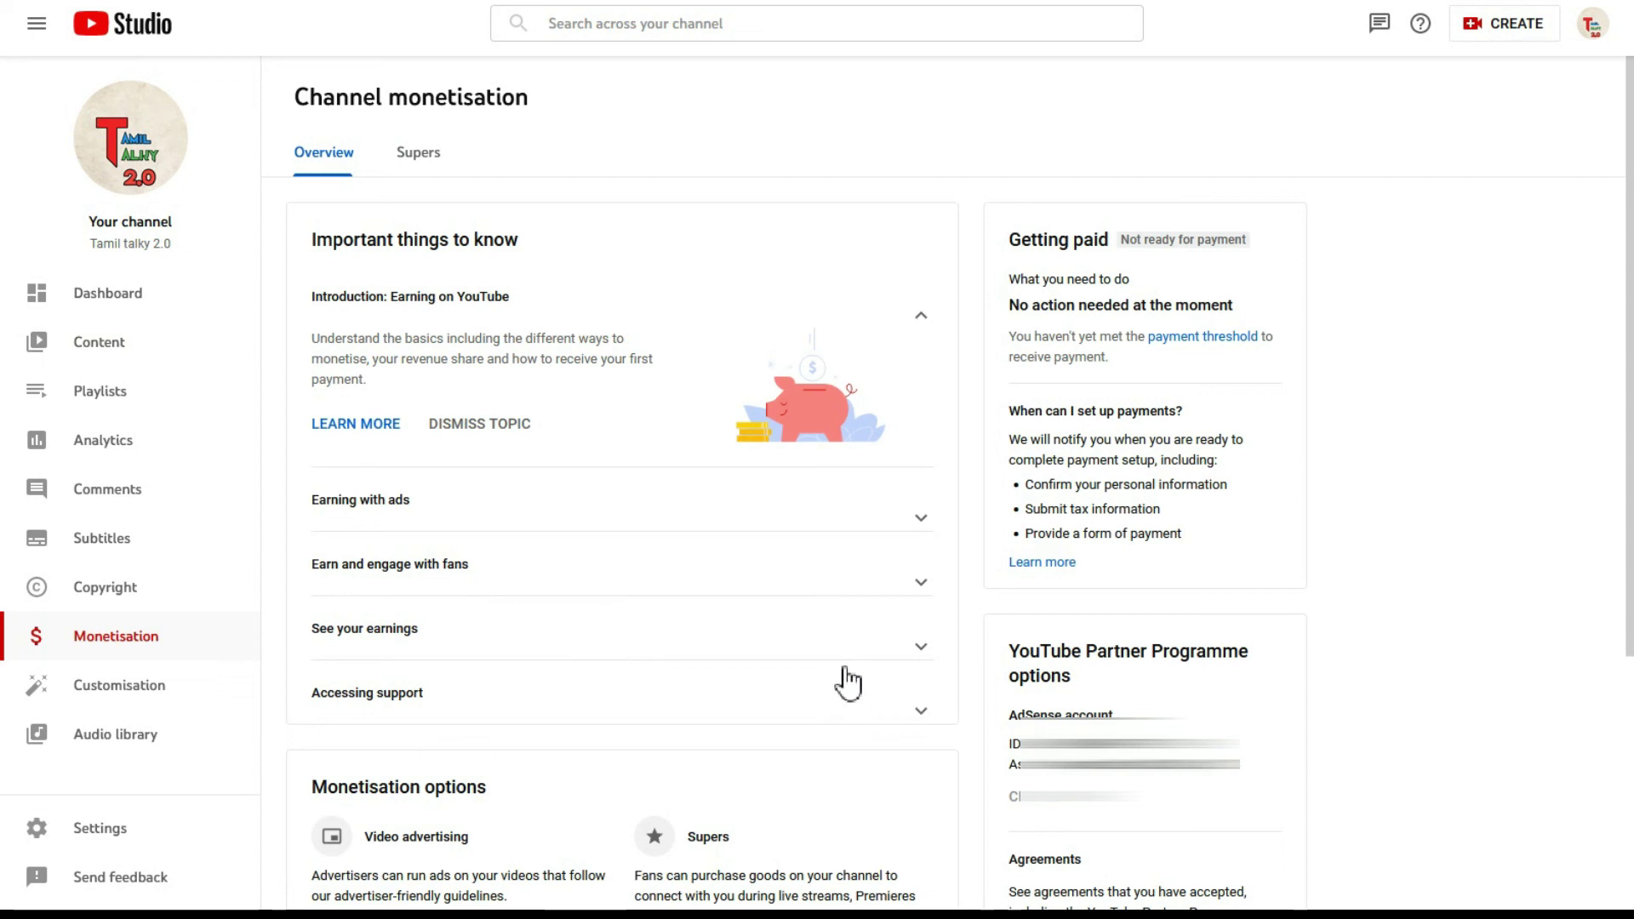
{"action": "key", "text": "F5"}
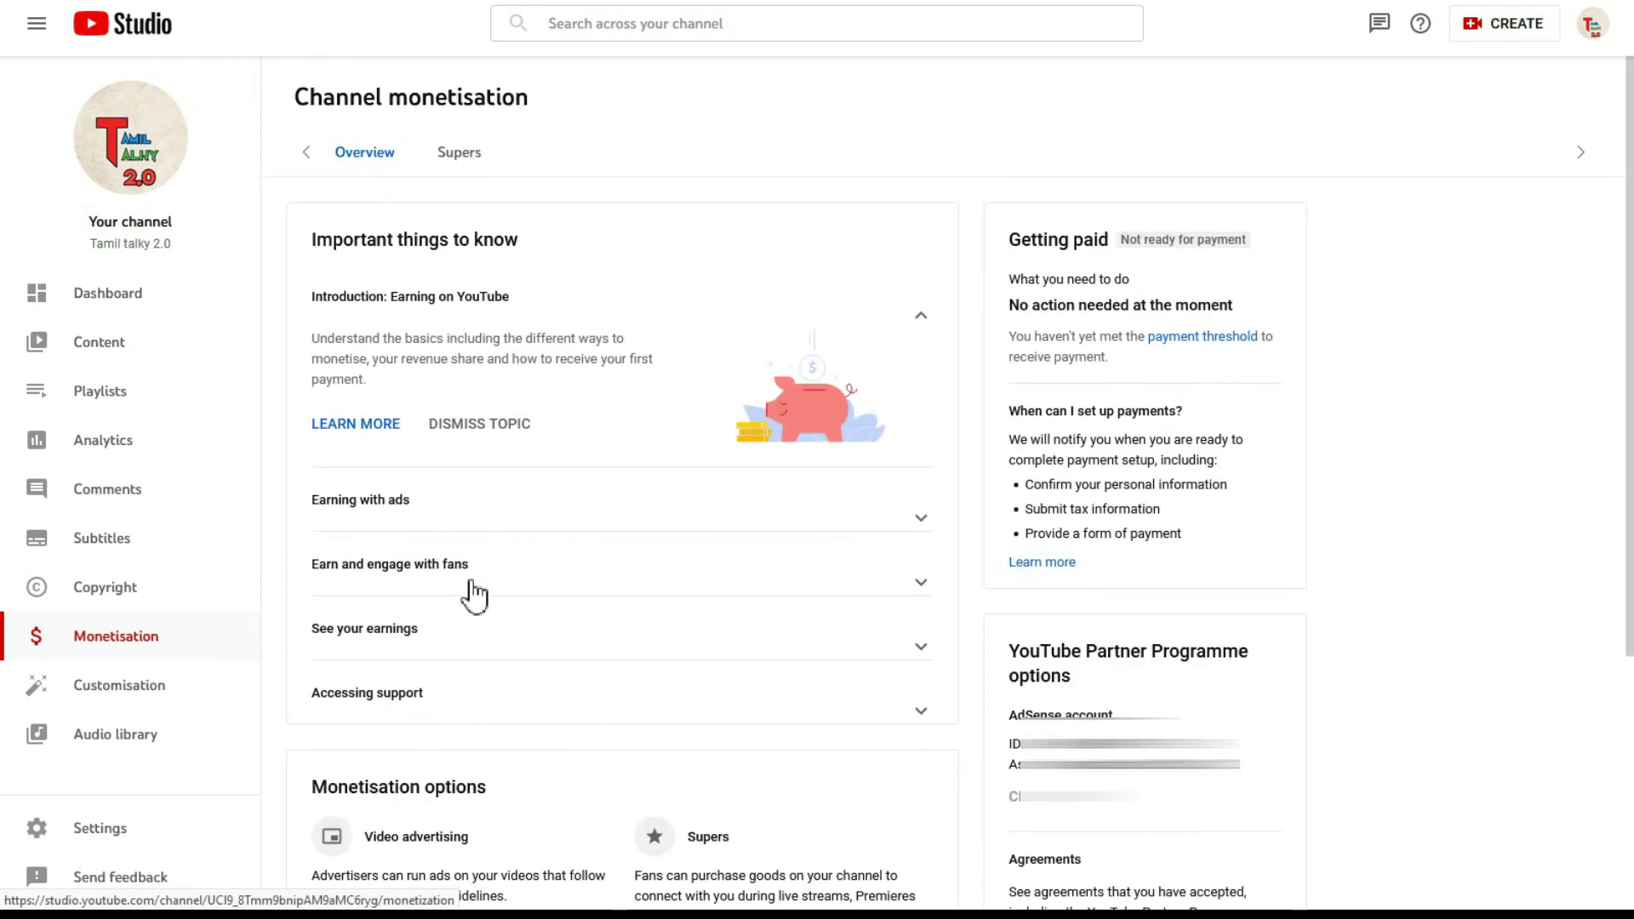